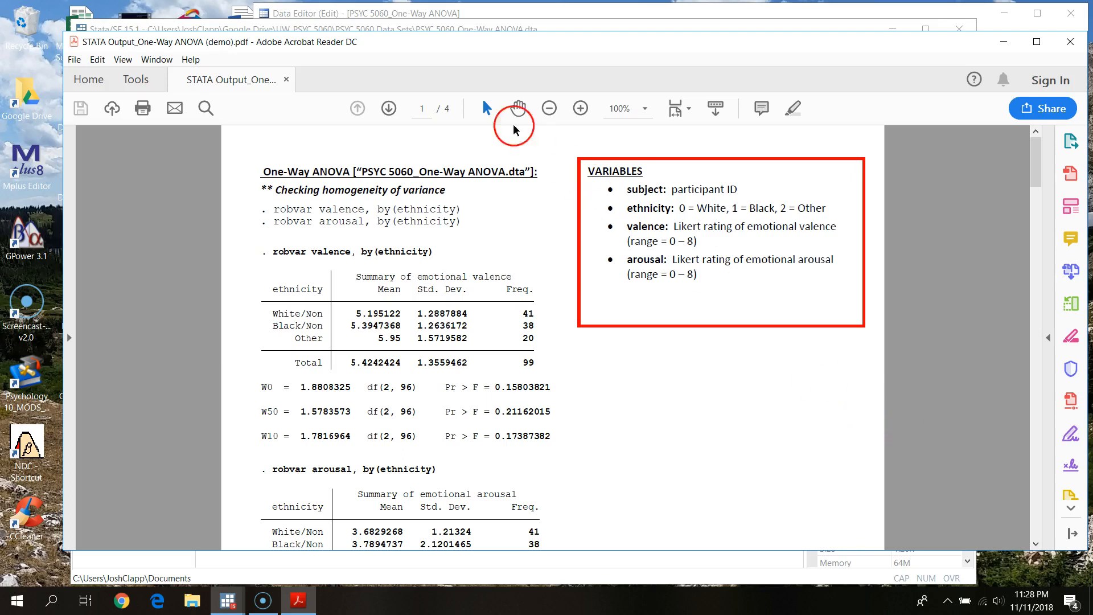
Put the Acrobat PDF handout out of the way and bring up the Data Editor to examine the PSYC 5060_One-Way ANOVA dataset.
{"action": "left_click_drag", "start_coordinate": [566, 46], "coordinate": [543, 62]}
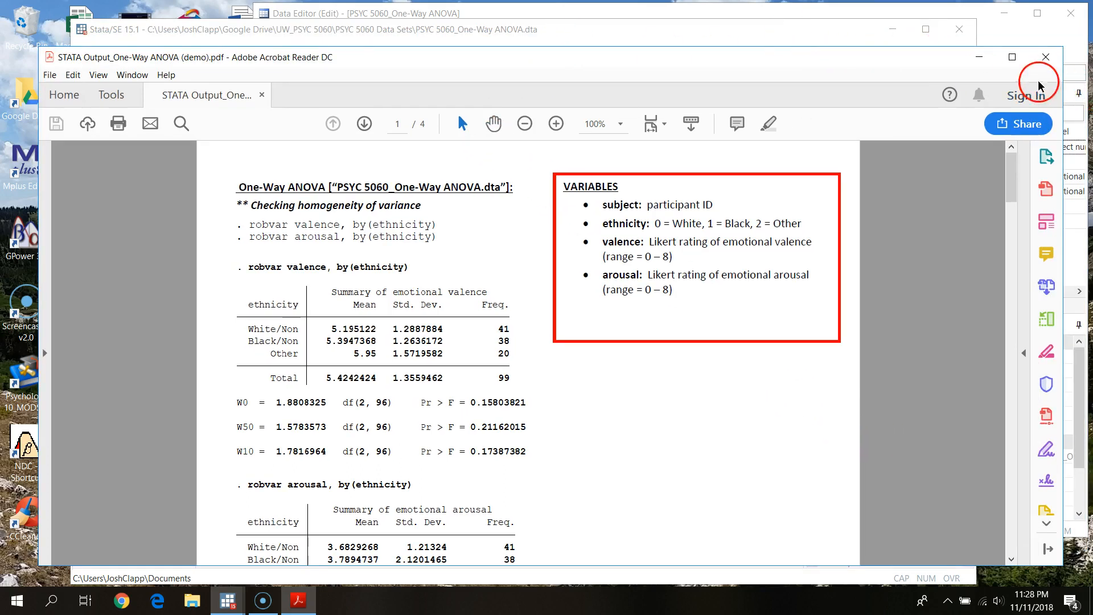
{"action": "left_click", "coordinate": [979, 57]}
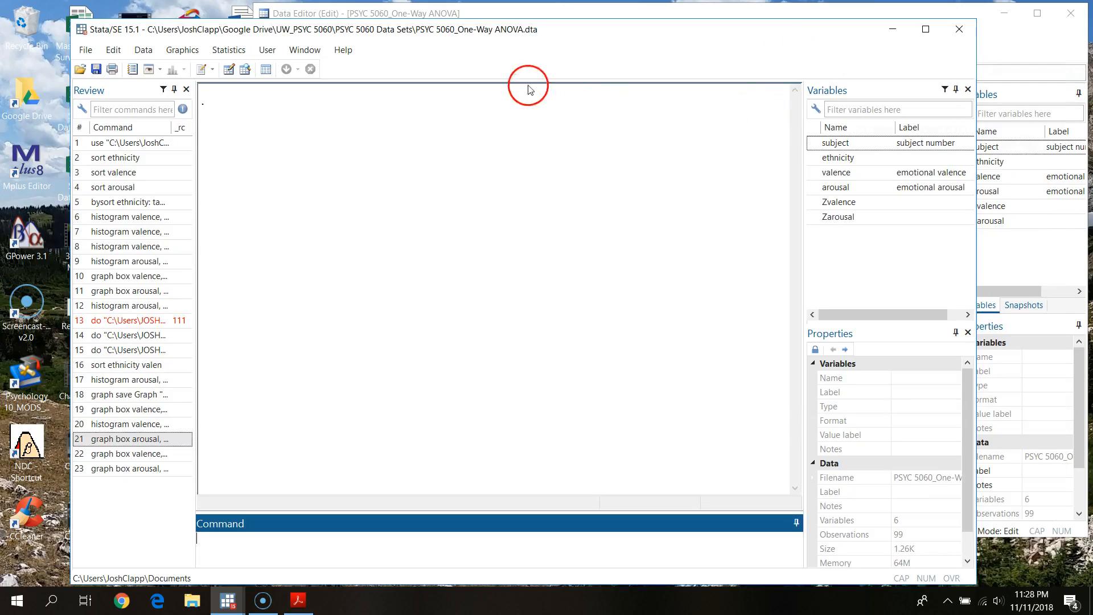
{"action": "left_click", "coordinate": [993, 72]}
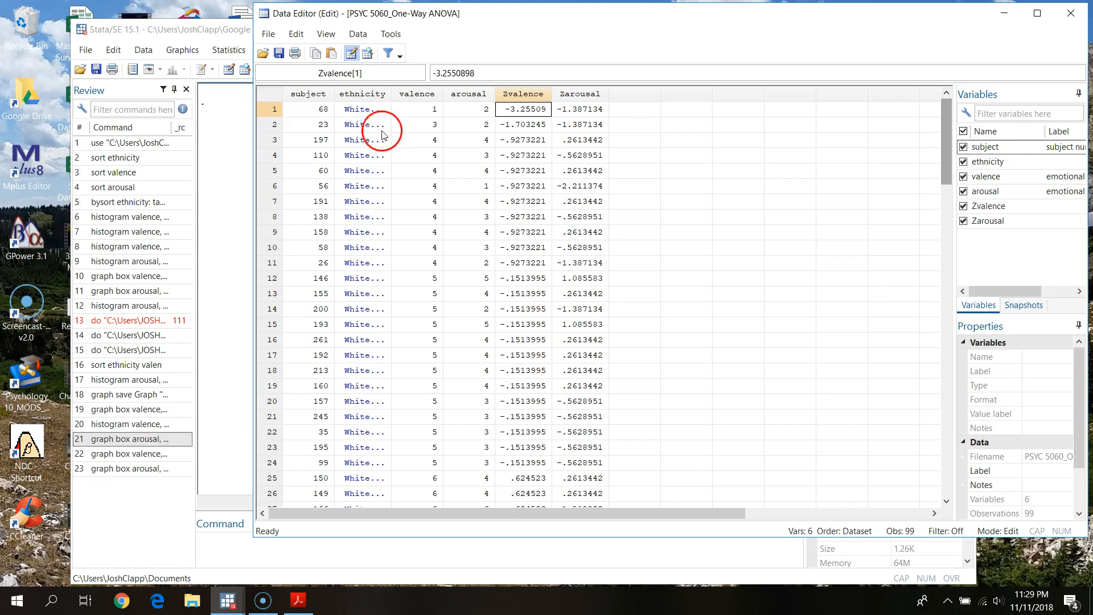
Return to the main Stata window and run "robvar valence, by(ethnicity)" to test homogeneity of variance for valence.
{"action": "left_click", "coordinate": [237, 38]}
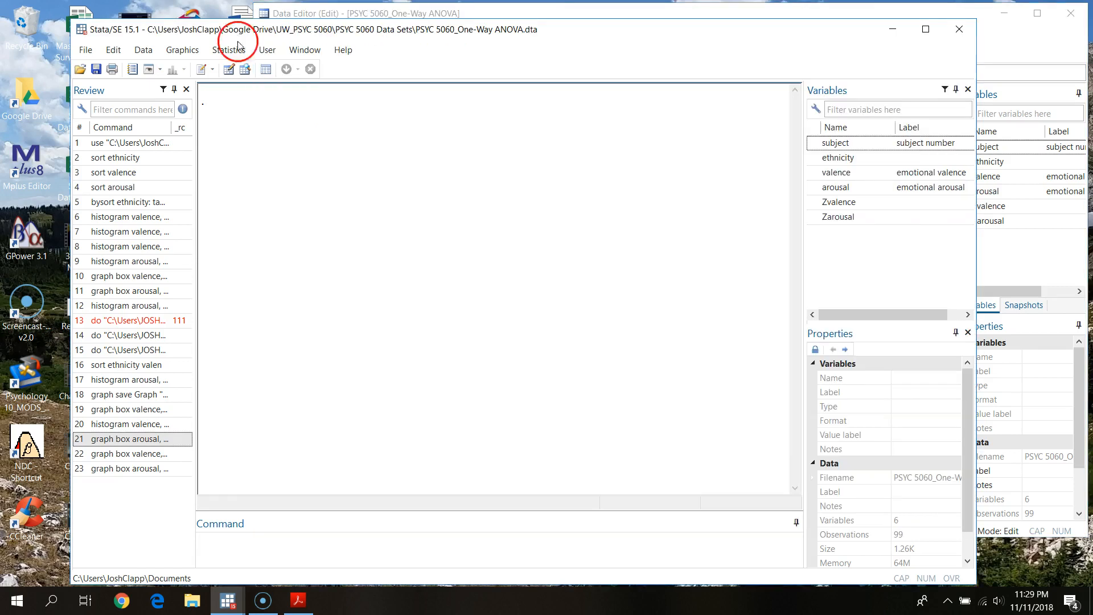
{"action": "left_click", "coordinate": [238, 553]}
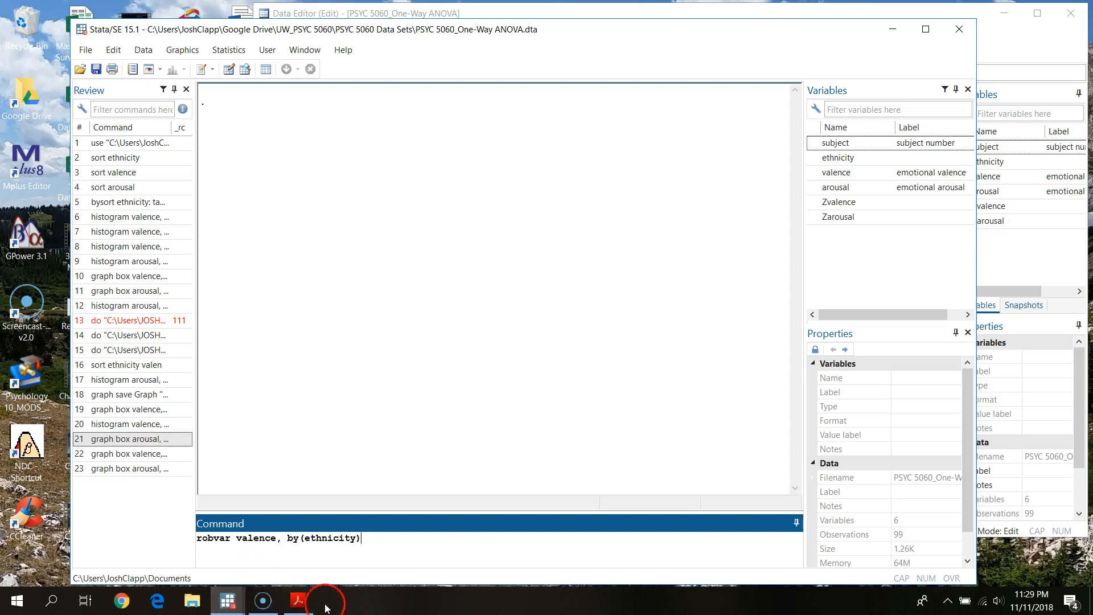
{"action": "left_click", "coordinate": [298, 601]}
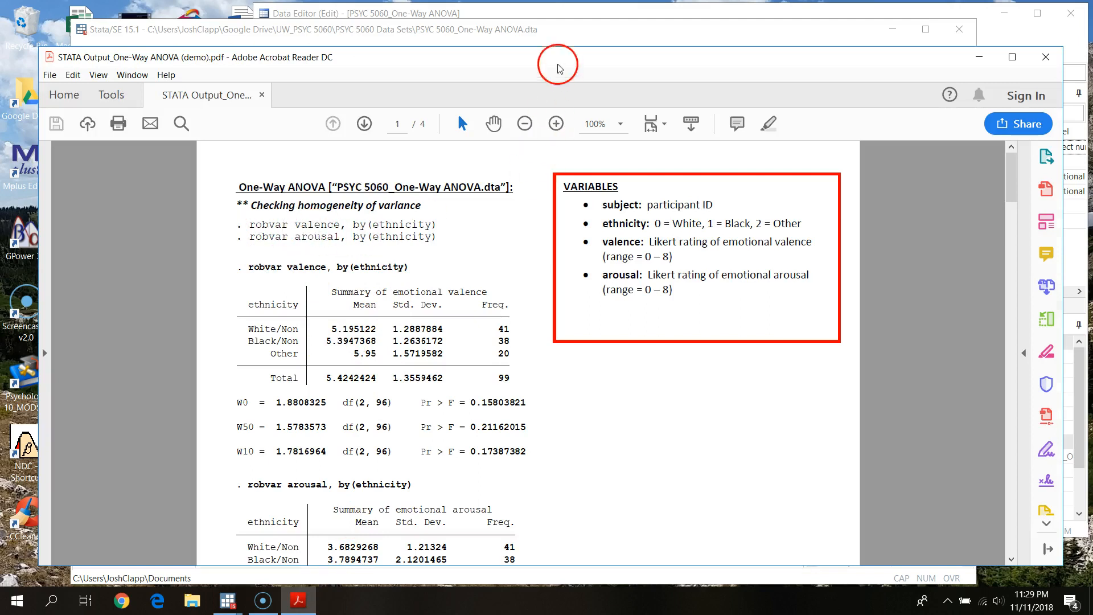
{"action": "left_click", "coordinate": [562, 32]}
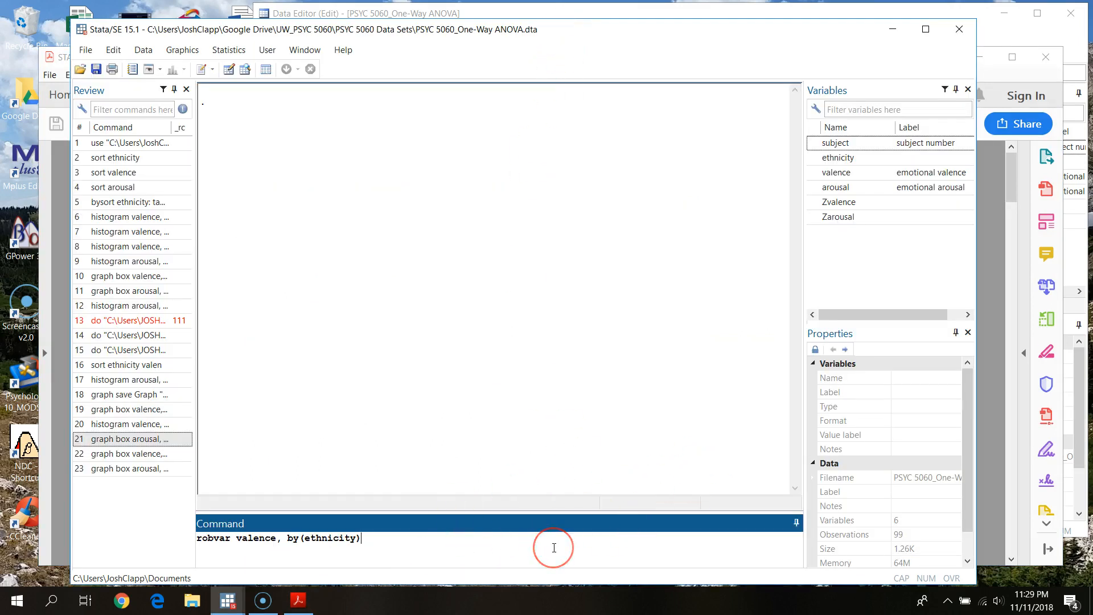
{"action": "key", "text": "Return"}
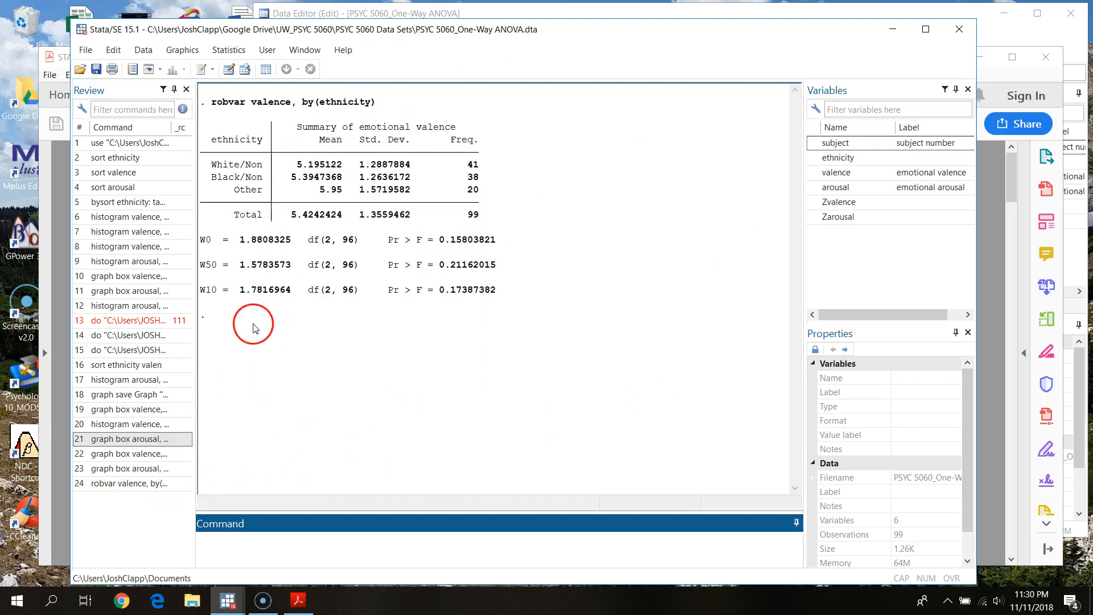
Reuse the previous robvar command with arousal as the variable and run "robvar arousal, by(ethnicity)".
{"action": "left_click", "coordinate": [163, 487]}
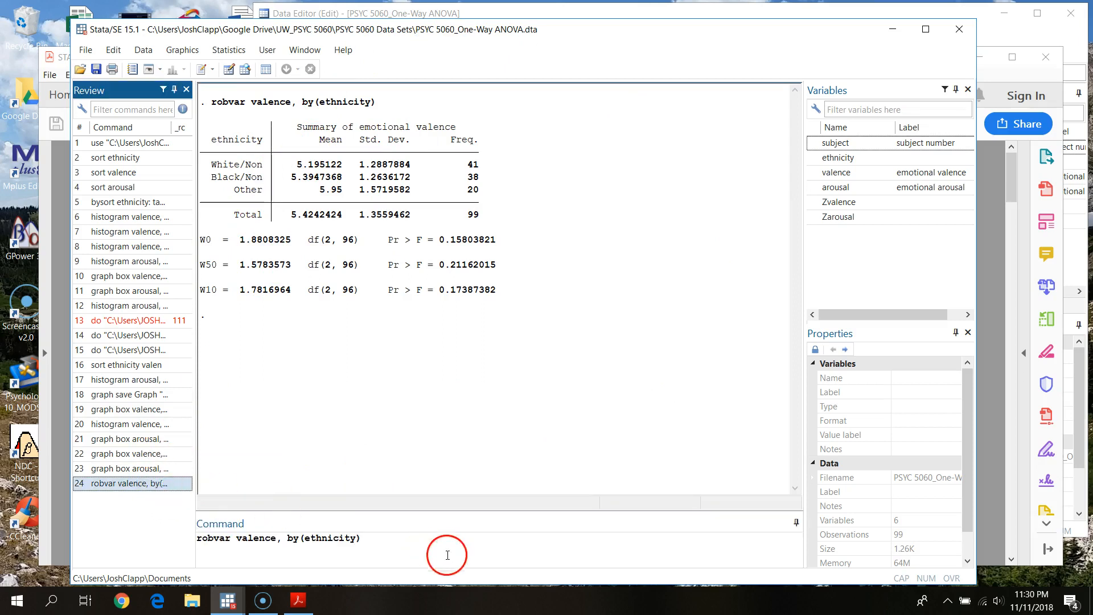
{"action": "double_click", "coordinate": [261, 538]}
{"action": "type", "text": "arousal"}
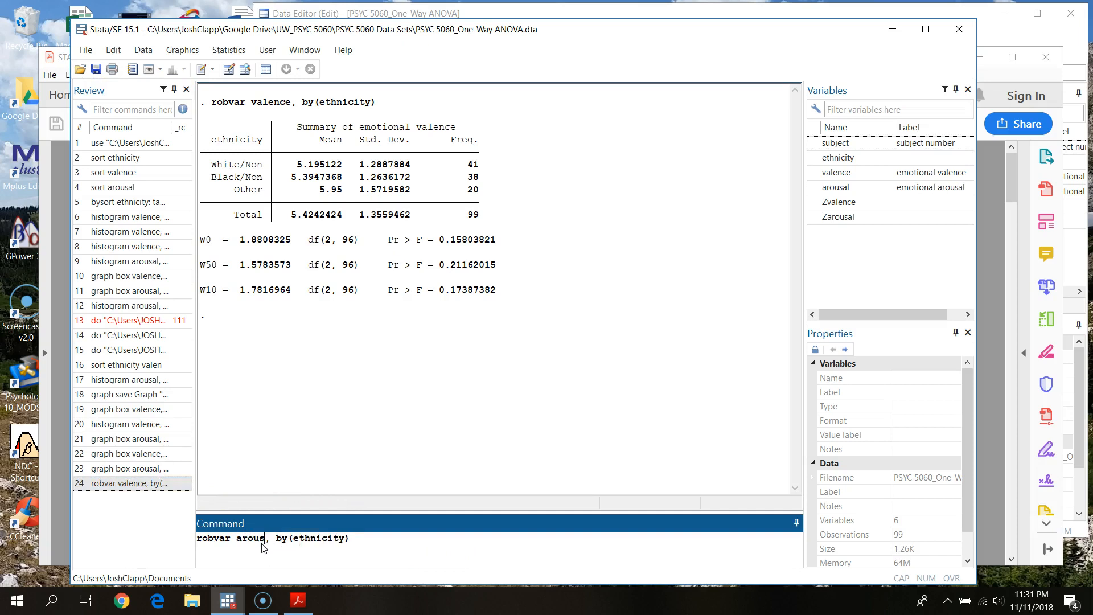
{"action": "left_click", "coordinate": [371, 538]}
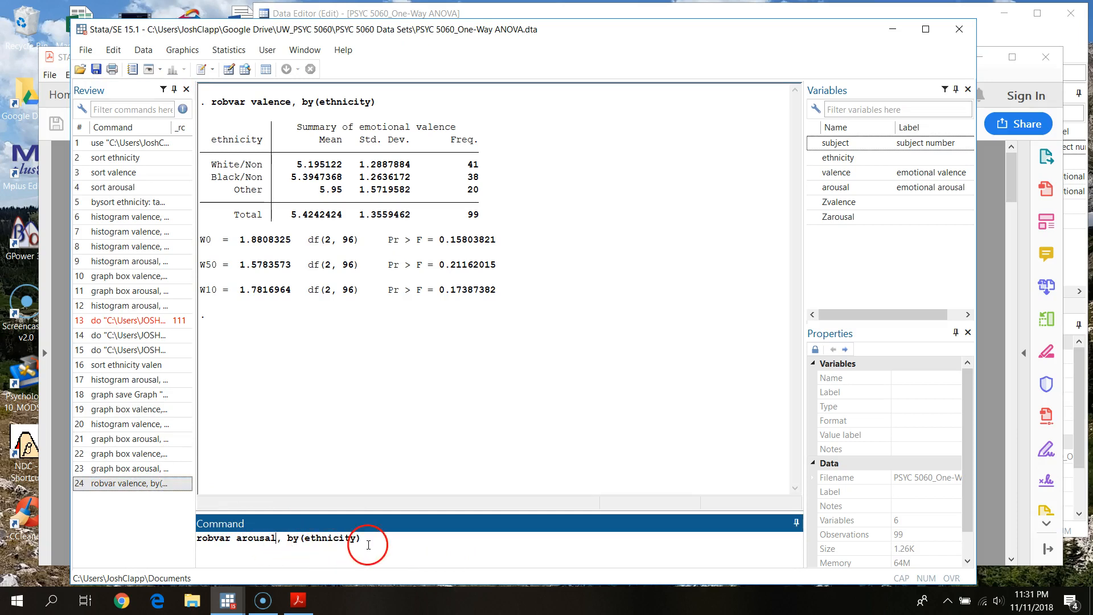
{"action": "key", "text": "Return"}
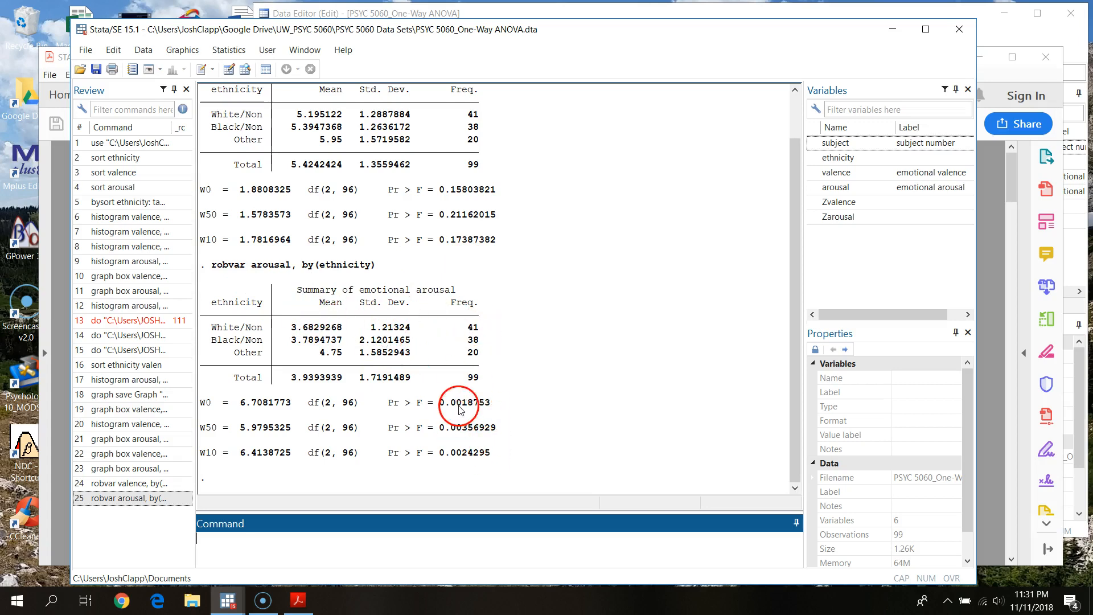
Review both homogeneity of variance outputs, and switch to the Acrobat PDF to read the section on requesting a one-way ANOVA for valence.
{"action": "left_click", "coordinate": [474, 349]}
{"action": "left_click", "coordinate": [476, 328]}
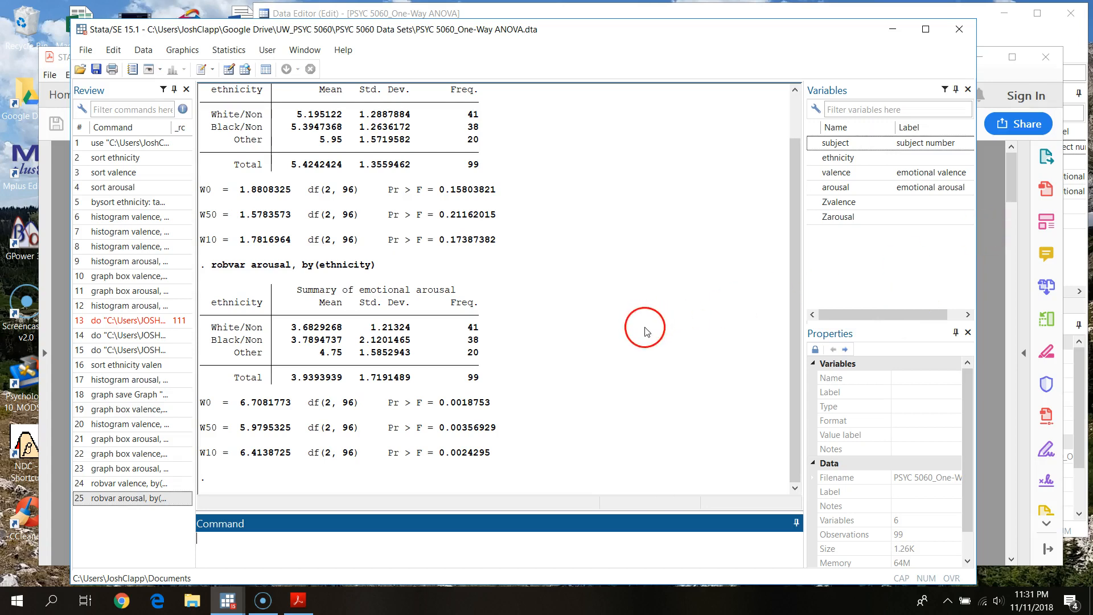
{"action": "scroll", "coordinate": [640, 323], "scroll_direction": "up", "scroll_amount": 2}
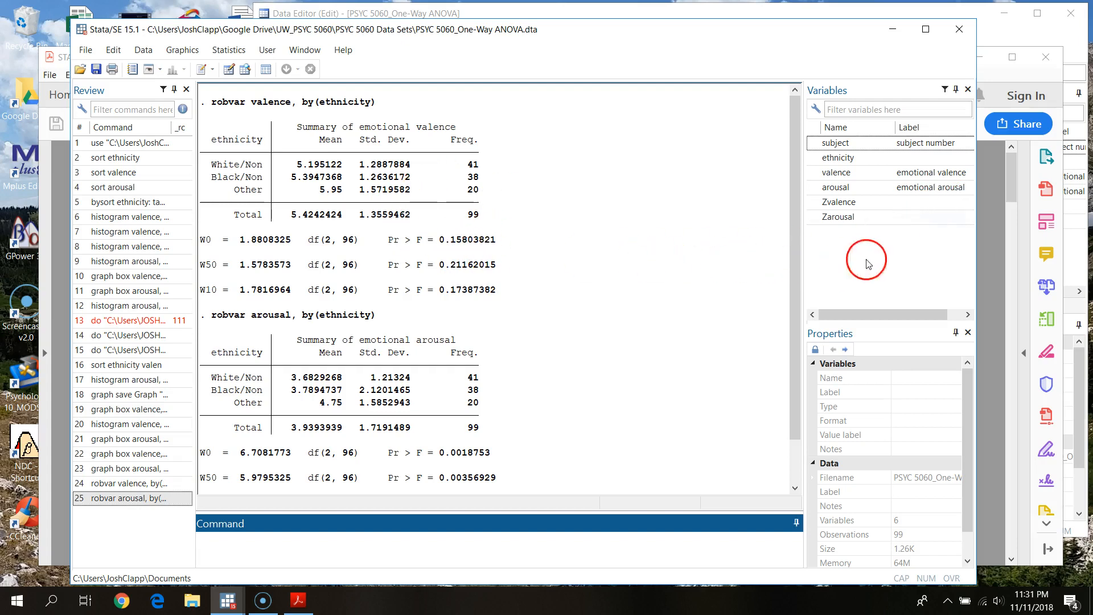
{"action": "left_click", "coordinate": [1002, 228]}
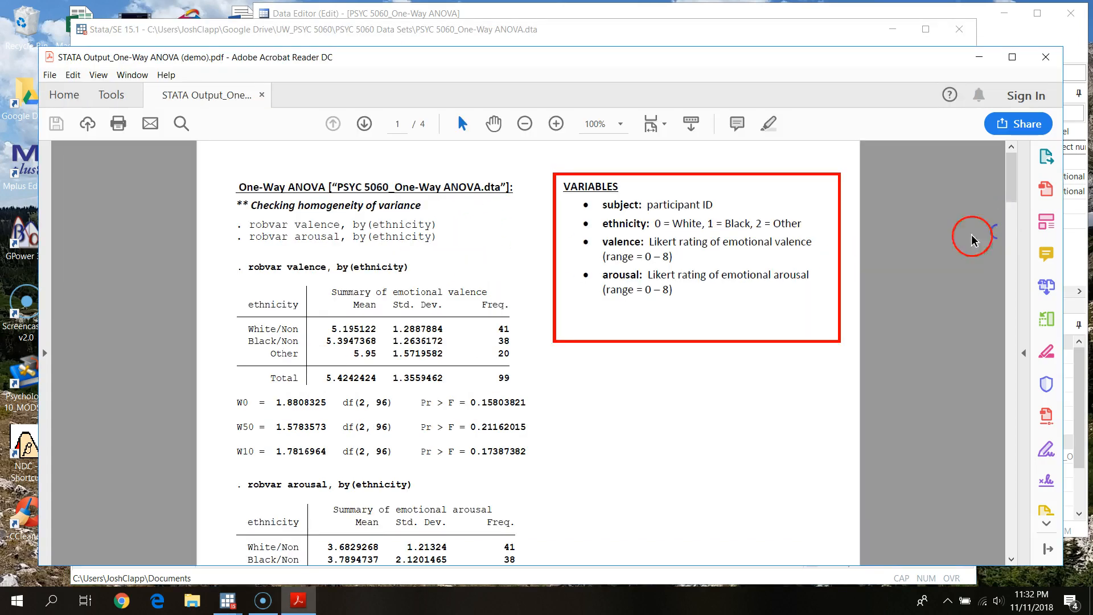
{"action": "scroll", "coordinate": [589, 401], "scroll_direction": "down", "scroll_amount": 3}
{"action": "scroll", "coordinate": [587, 404], "scroll_direction": "down", "scroll_amount": 15}
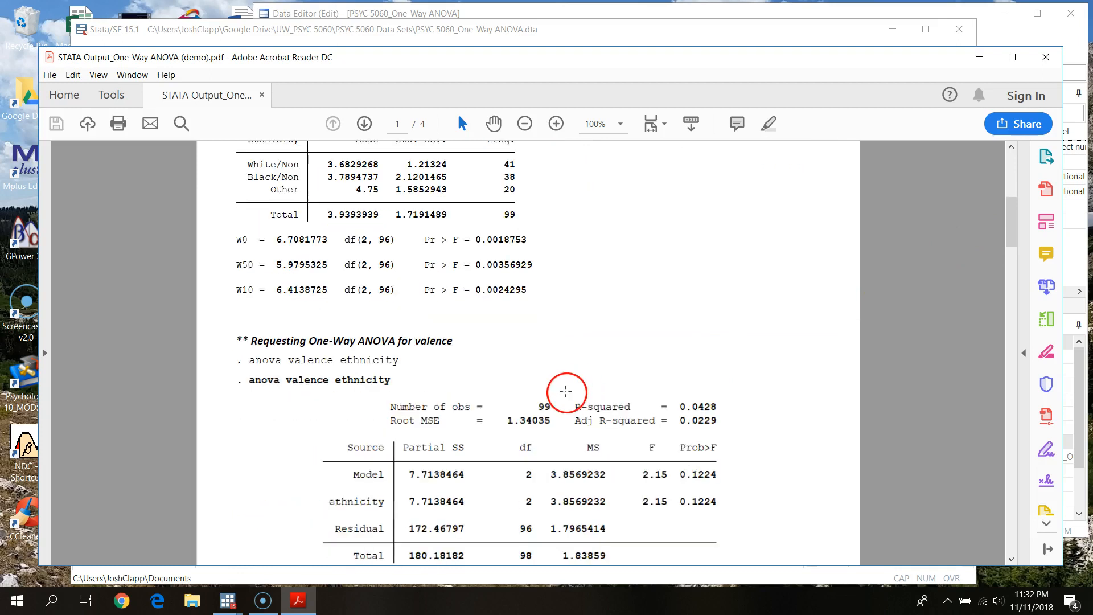
{"action": "scroll", "coordinate": [547, 342], "scroll_direction": "up", "scroll_amount": 5}
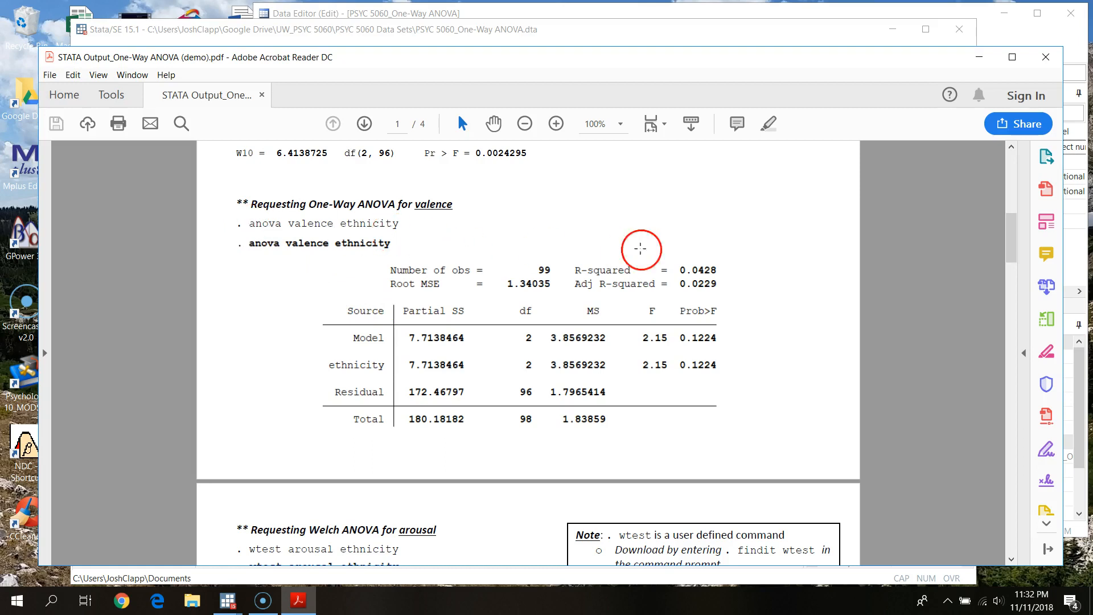
Switch back to Stata and send the two robvar commands from the command history to the Do-file Editor.
{"action": "left_click", "coordinate": [647, 33]}
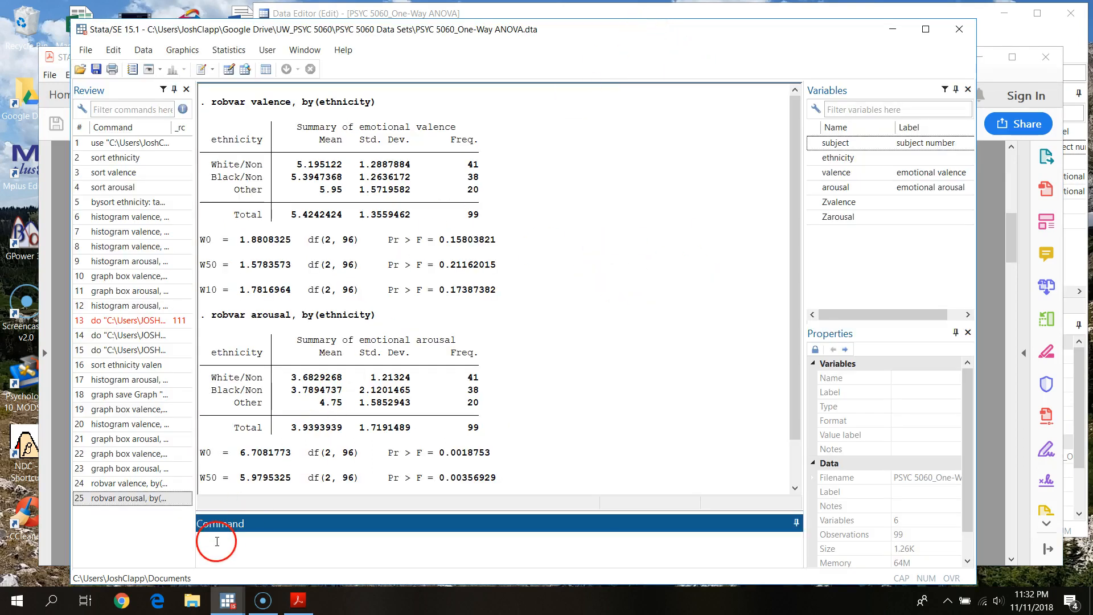
{"action": "left_click", "coordinate": [114, 484]}
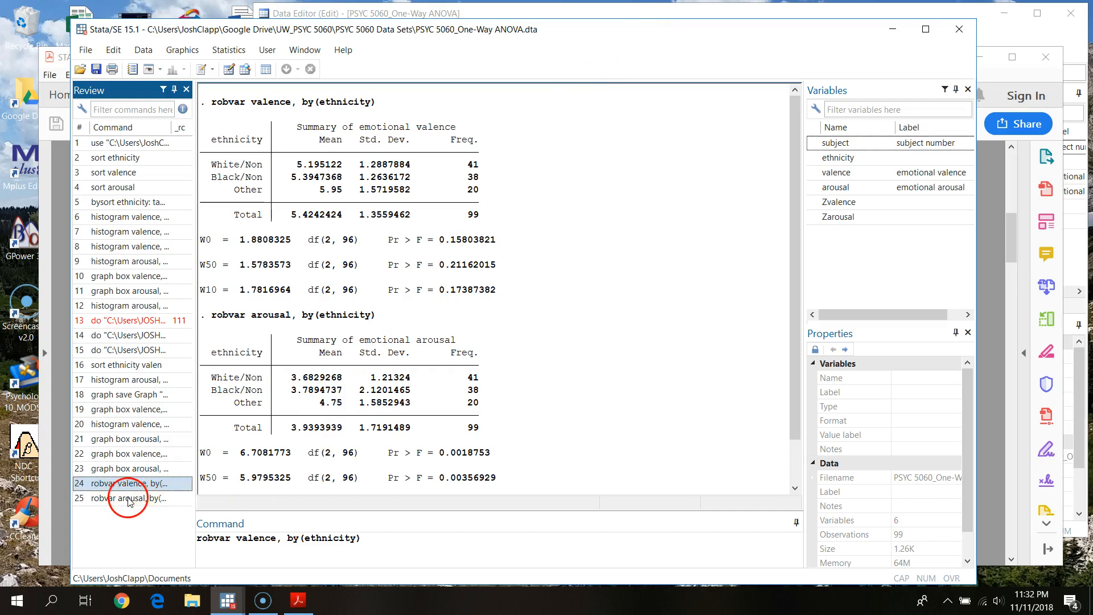
{"action": "left_click", "coordinate": [130, 501], "text": "shift"}
{"action": "right_click", "coordinate": [130, 500]}
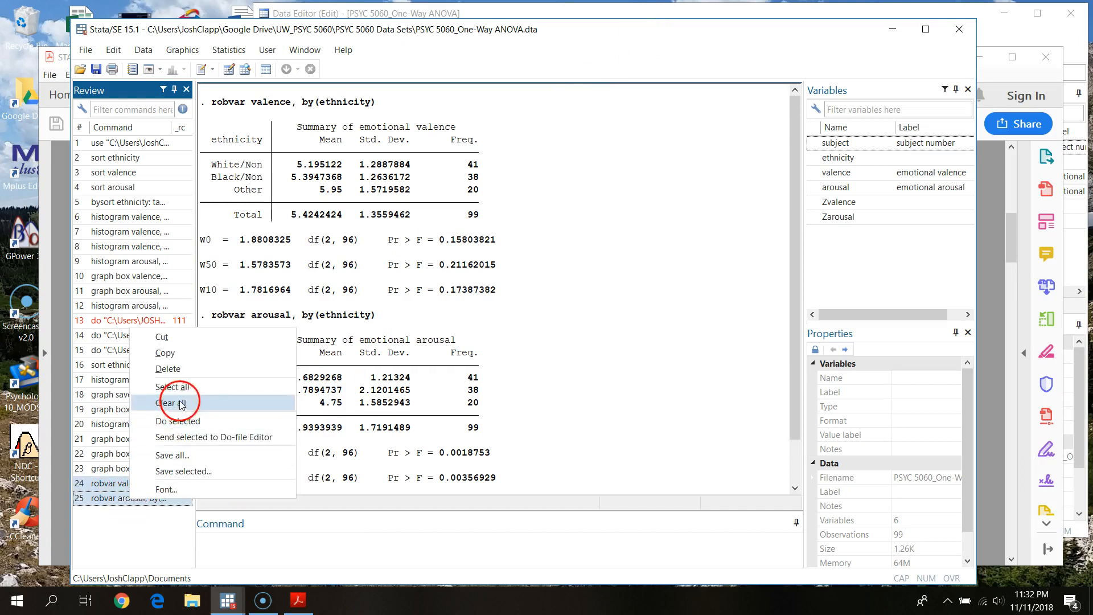
{"action": "left_click", "coordinate": [242, 436]}
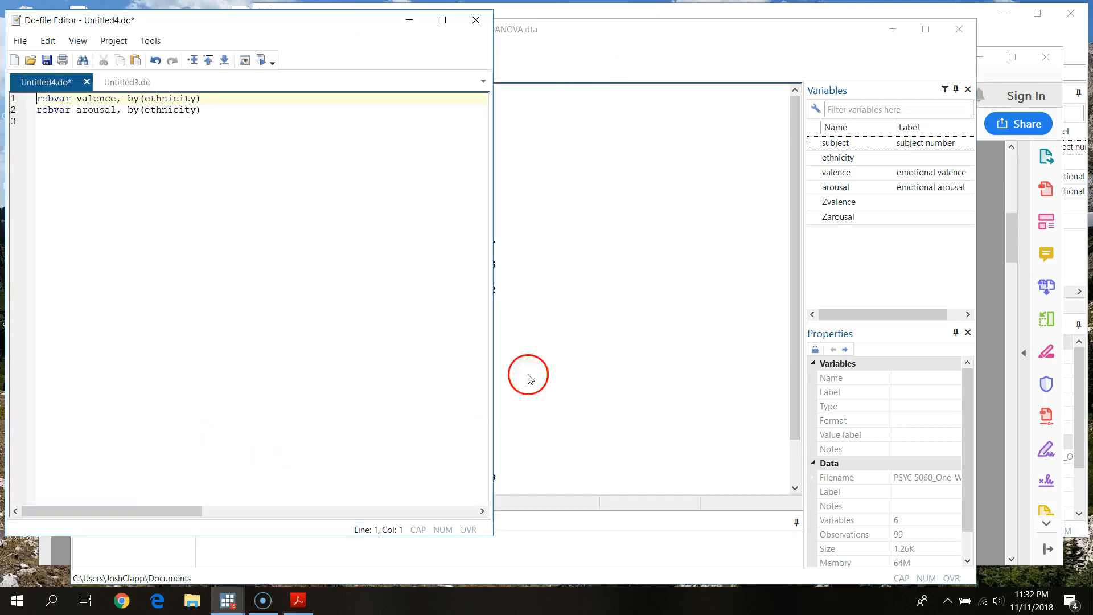
Add the comment "** Checking homogeneity of variance" above the robvar commands in the do-file, with a blank line before it.
{"action": "key", "text": "Return"}
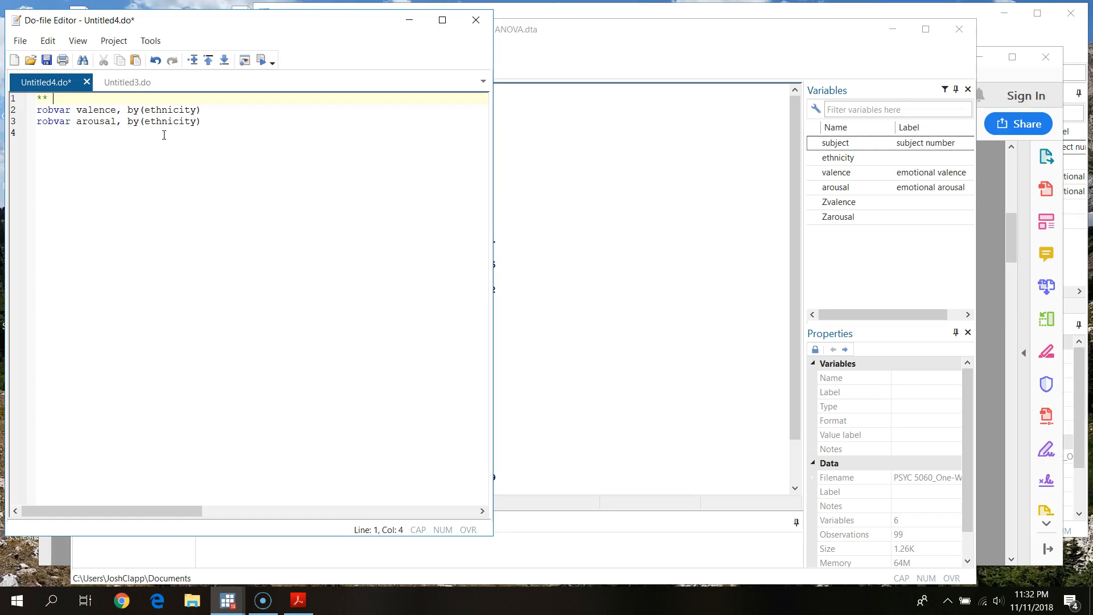
{"action": "type", "text": "cking homogeneity of variance"}
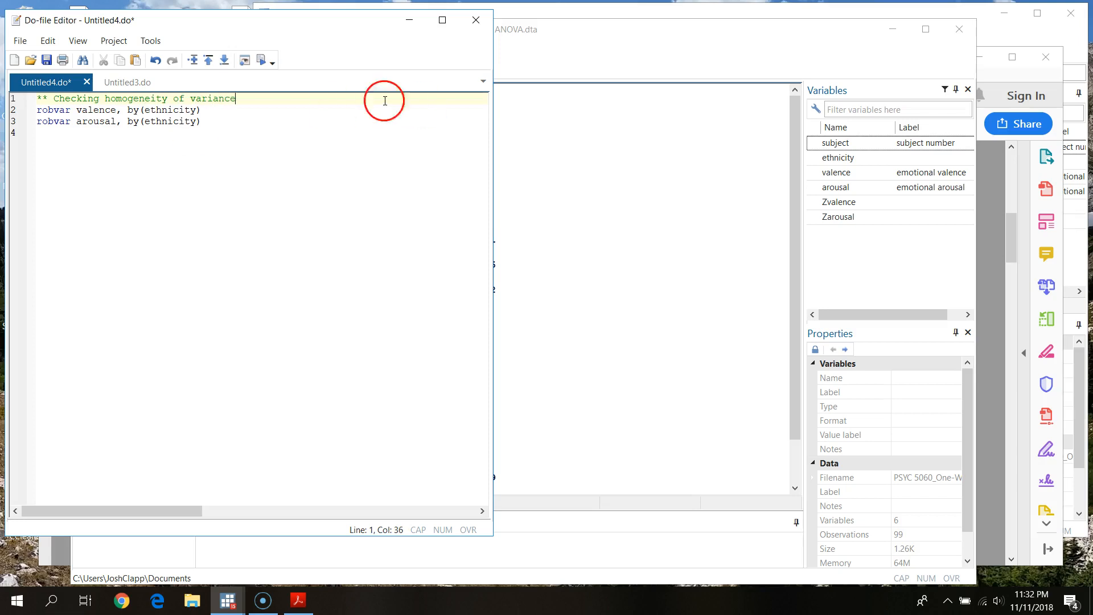
{"action": "left_click", "coordinate": [38, 97]}
{"action": "key", "text": "Return"}
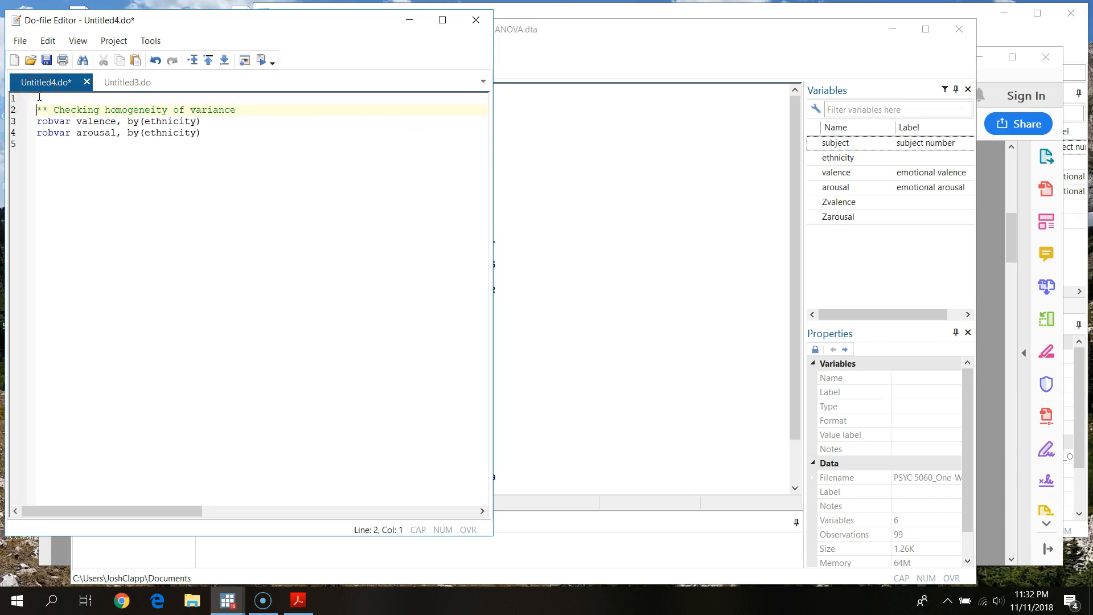
{"action": "left_click", "coordinate": [211, 136]}
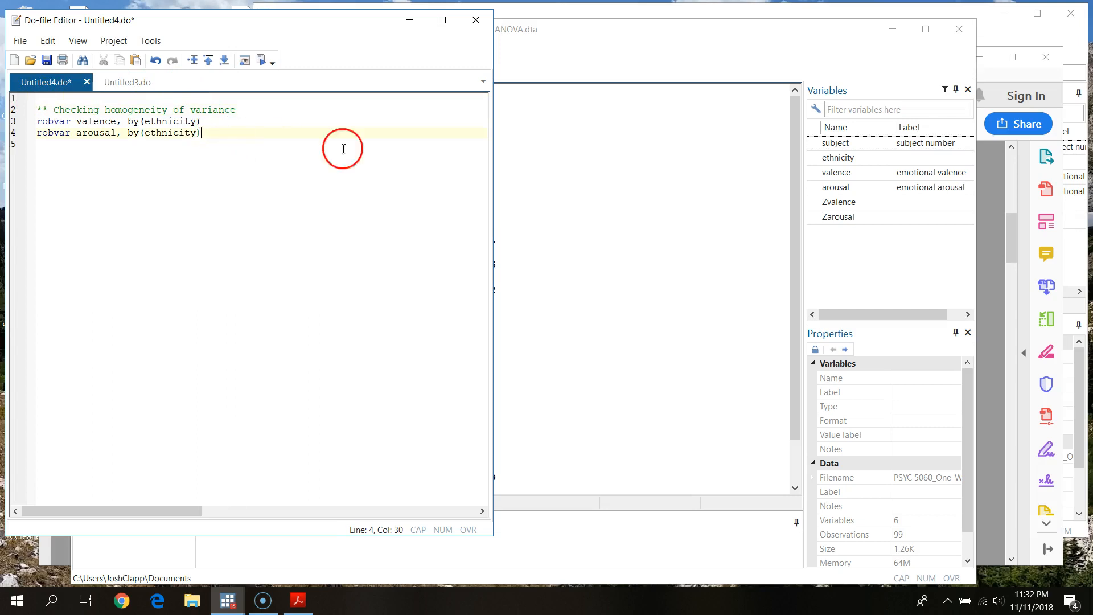
Run "anova valence ethnicity" in the main Stata window, checking the variable order against the Acrobat PDF.
{"action": "left_click", "coordinate": [683, 54]}
{"action": "left_click", "coordinate": [255, 542]}
{"action": "type", "text": "anova ethnicity valence"}
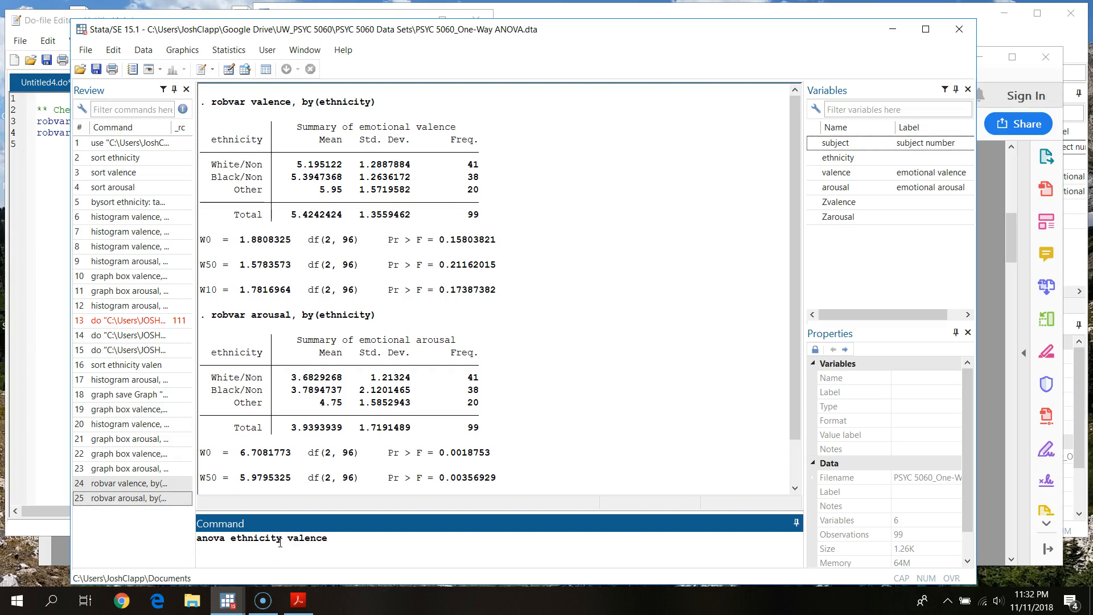
{"action": "left_click", "coordinate": [985, 226]}
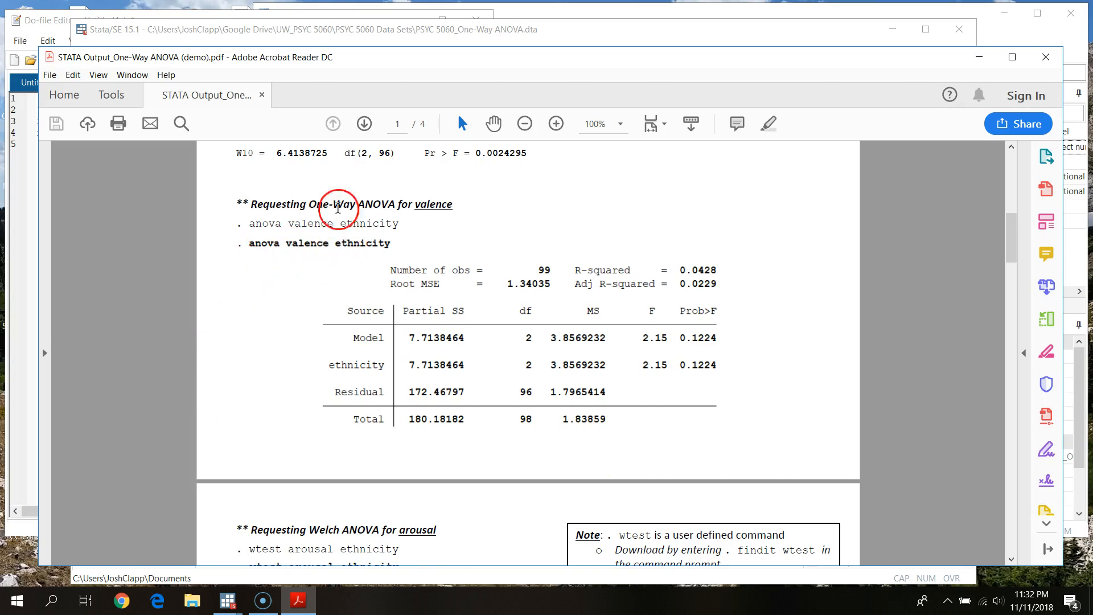
{"action": "left_click", "coordinate": [432, 30]}
{"action": "left_click", "coordinate": [233, 538]}
{"action": "left_click_drag", "start_coordinate": [233, 538], "coordinate": [291, 539]}
{"action": "key", "text": "BackSpace"}
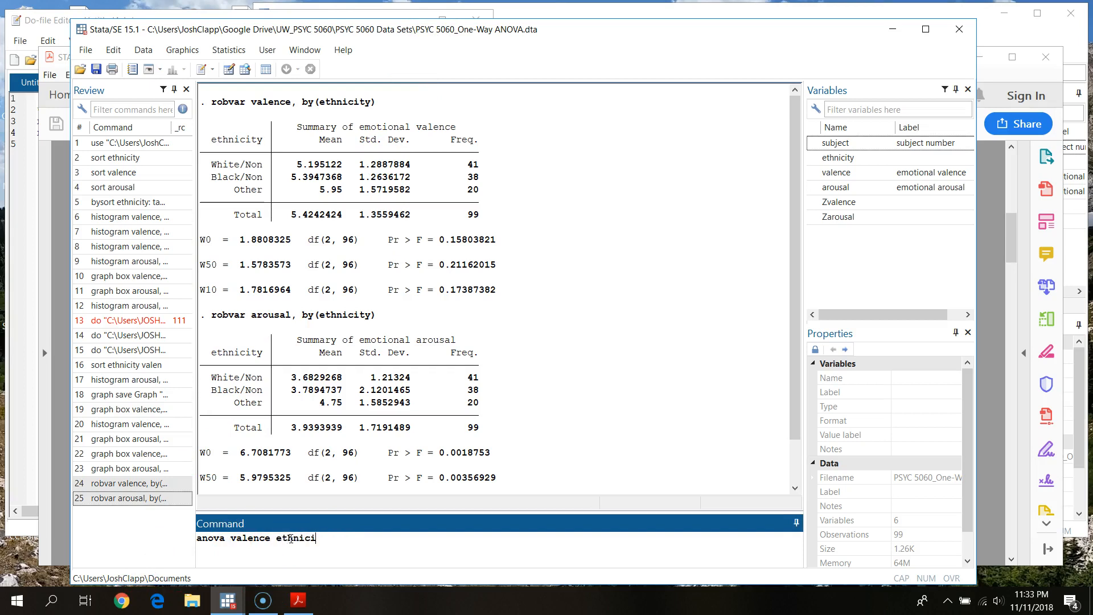
{"action": "key", "text": "Return"}
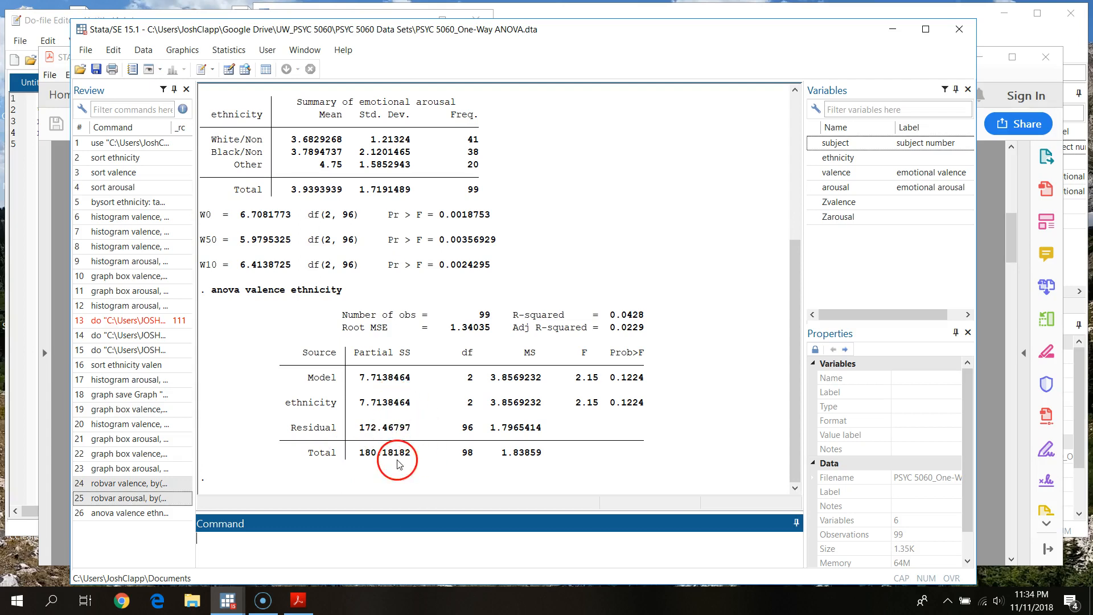
Examine the degrees of freedom, mean squares and significance in the valence ANOVA table, and compare with the robvar outputs above it.
{"action": "left_click", "coordinate": [471, 407]}
{"action": "left_click", "coordinate": [470, 431]}
{"action": "left_click", "coordinate": [470, 455]}
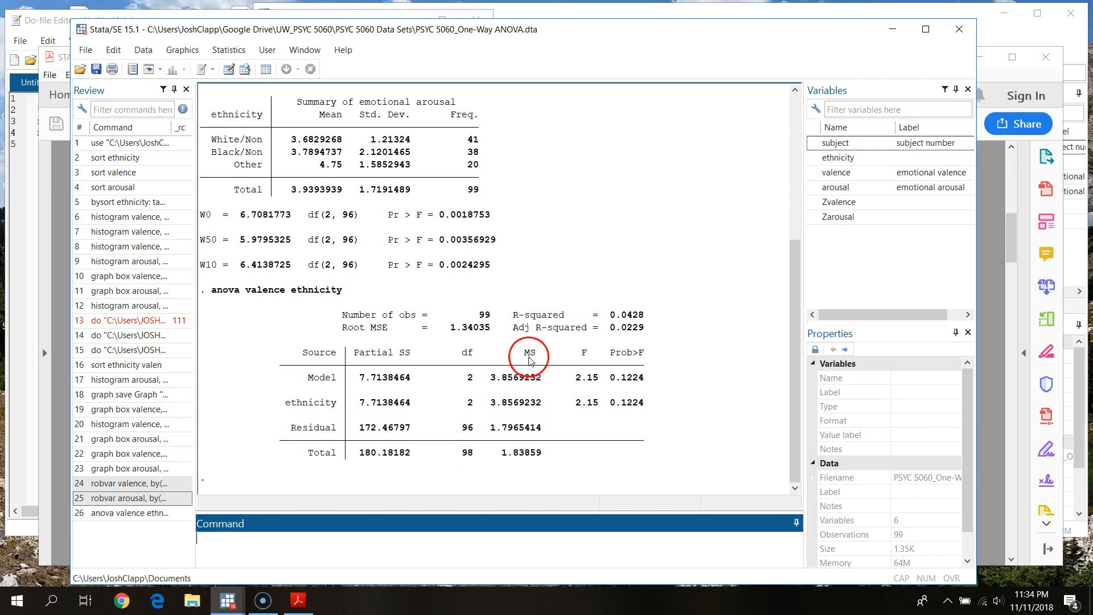
{"action": "left_click", "coordinate": [522, 403]}
{"action": "left_click", "coordinate": [519, 461]}
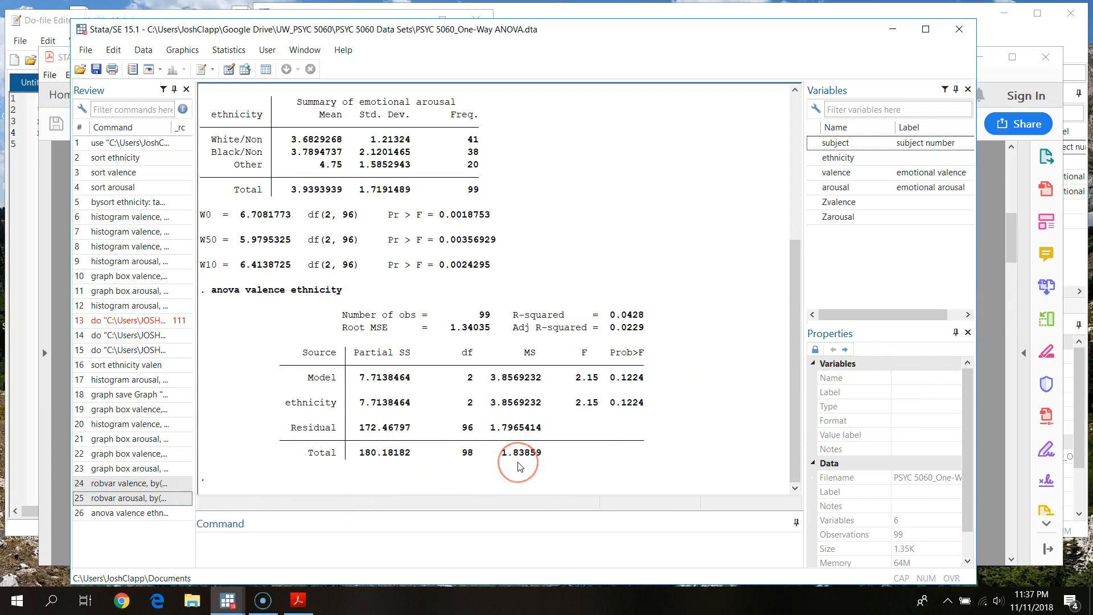
{"action": "scroll", "coordinate": [519, 464], "scroll_direction": "up", "scroll_amount": 5}
{"action": "scroll", "coordinate": [518, 463], "scroll_direction": "up", "scroll_amount": 1}
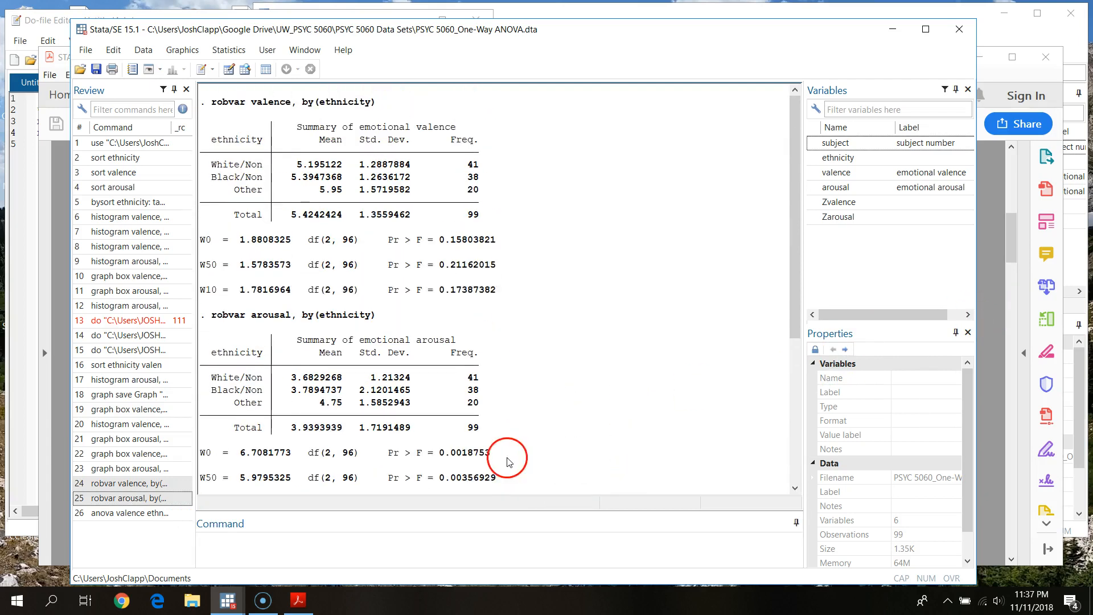
{"action": "scroll", "coordinate": [475, 464], "scroll_direction": "down", "scroll_amount": 2}
{"action": "scroll", "coordinate": [476, 464], "scroll_direction": "down", "scroll_amount": 3}
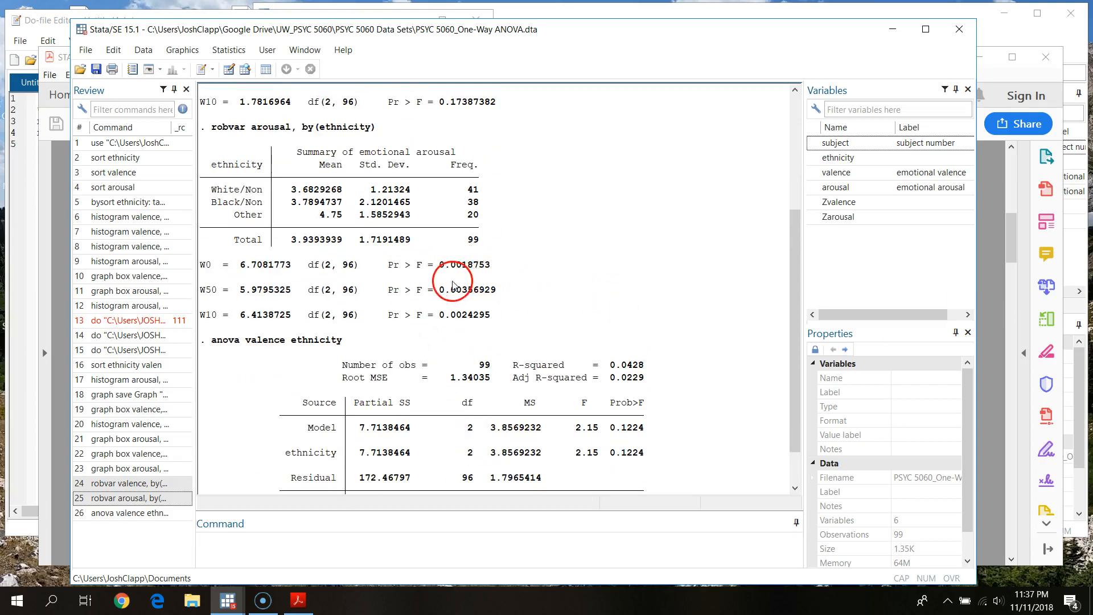
{"action": "scroll", "coordinate": [654, 353], "scroll_direction": "down", "scroll_amount": 1}
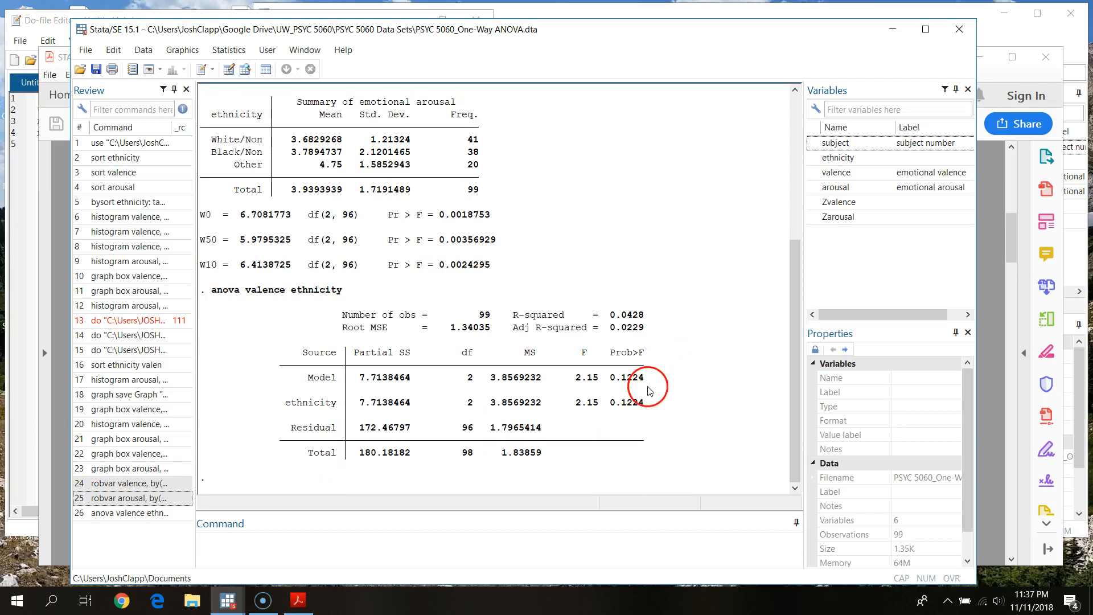
Switch to the Acrobat PDF and read the section on requesting a Welch ANOVA for arousal.
{"action": "left_click", "coordinate": [993, 357]}
{"action": "scroll", "coordinate": [670, 409], "scroll_direction": "down", "scroll_amount": 3}
{"action": "scroll", "coordinate": [419, 442], "scroll_direction": "down", "scroll_amount": 5}
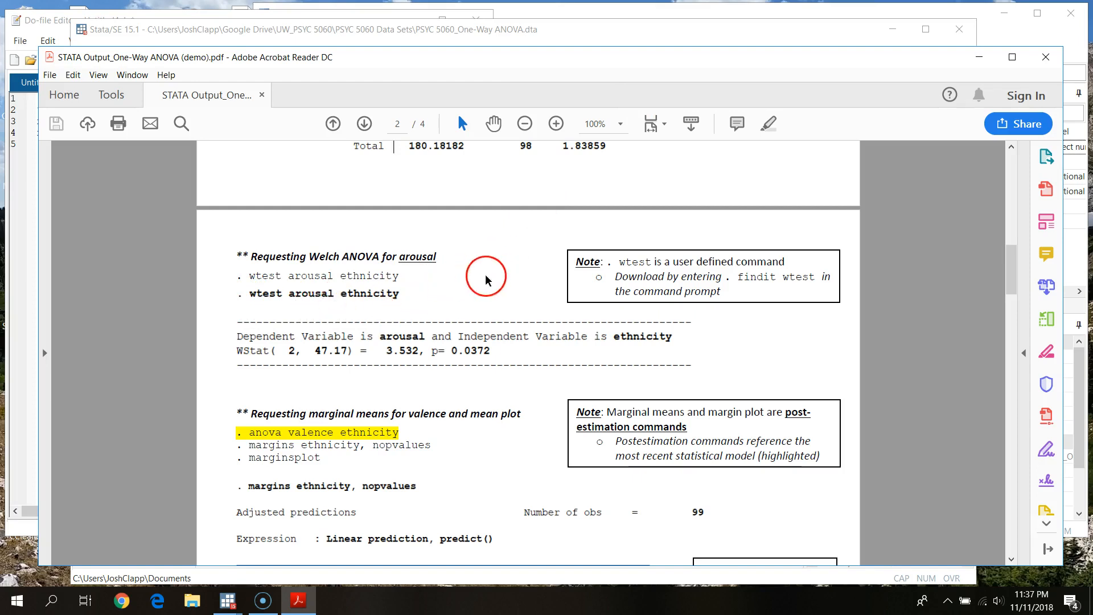
Run "findit wtest" in the main Stata window, checking the command name against the note in the Acrobat PDF.
{"action": "left_click", "coordinate": [785, 36]}
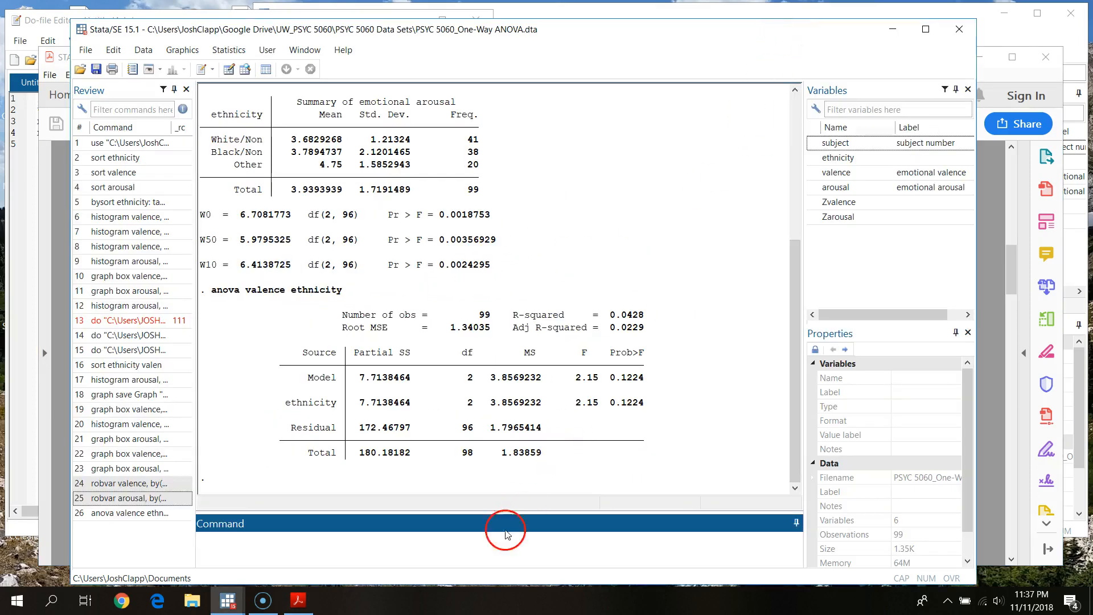
{"action": "left_click", "coordinate": [1009, 278]}
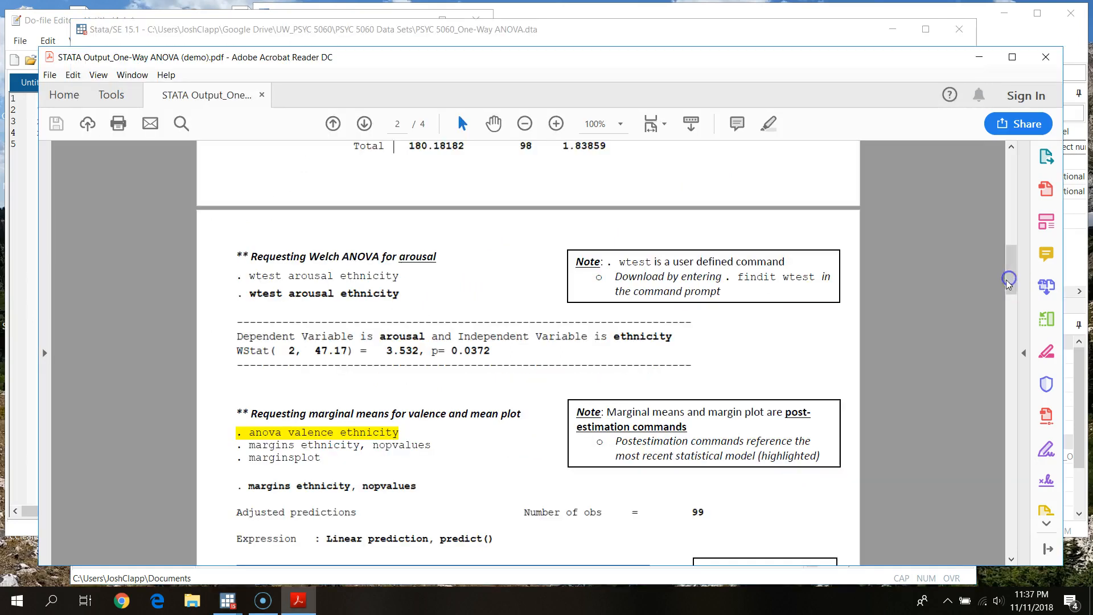
{"action": "left_click", "coordinate": [565, 33]}
{"action": "type", "text": "fin"}
{"action": "type", "text": "it"}
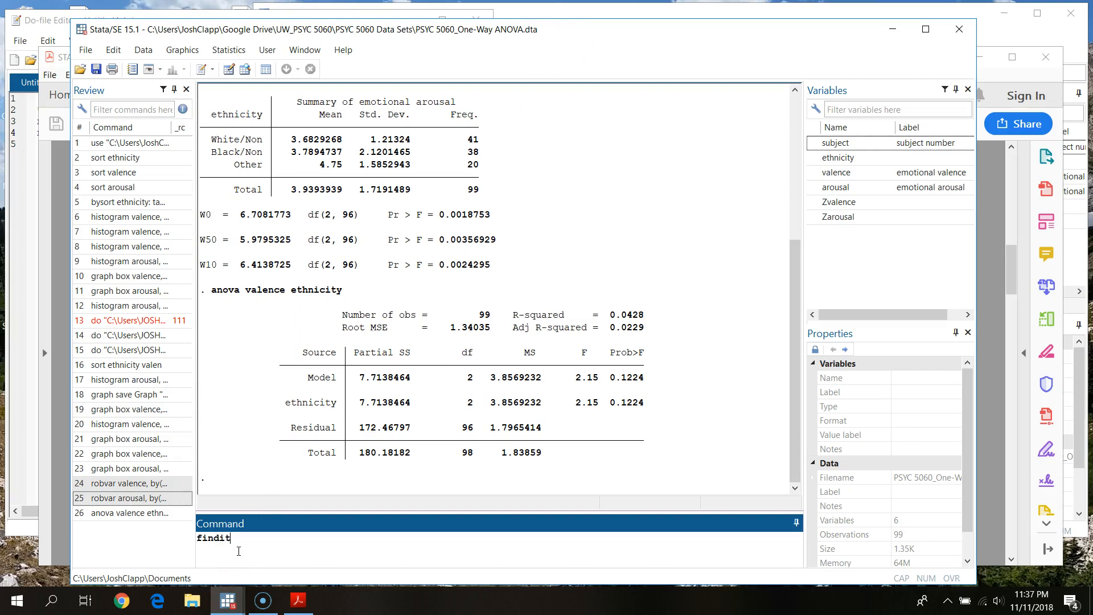
{"action": "type", "text": " welch"}
{"action": "key", "text": "BackSpace"}
{"action": "key", "text": "BackSpace"}
{"action": "key", "text": "BackSpace"}
{"action": "key", "text": "BackSpace"}
{"action": "type", "text": "test"}
{"action": "key", "text": "Return"}
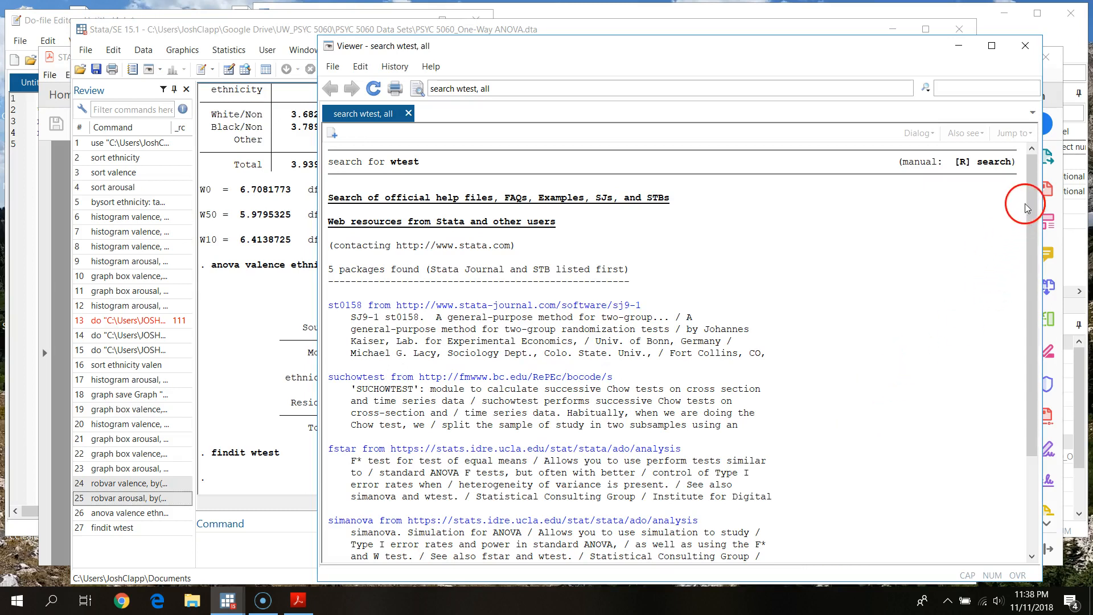
Open the wtest package description from the package search results, read its installation details, and close the Viewer.
{"action": "left_click_drag", "start_coordinate": [1028, 208], "coordinate": [1070, 258]}
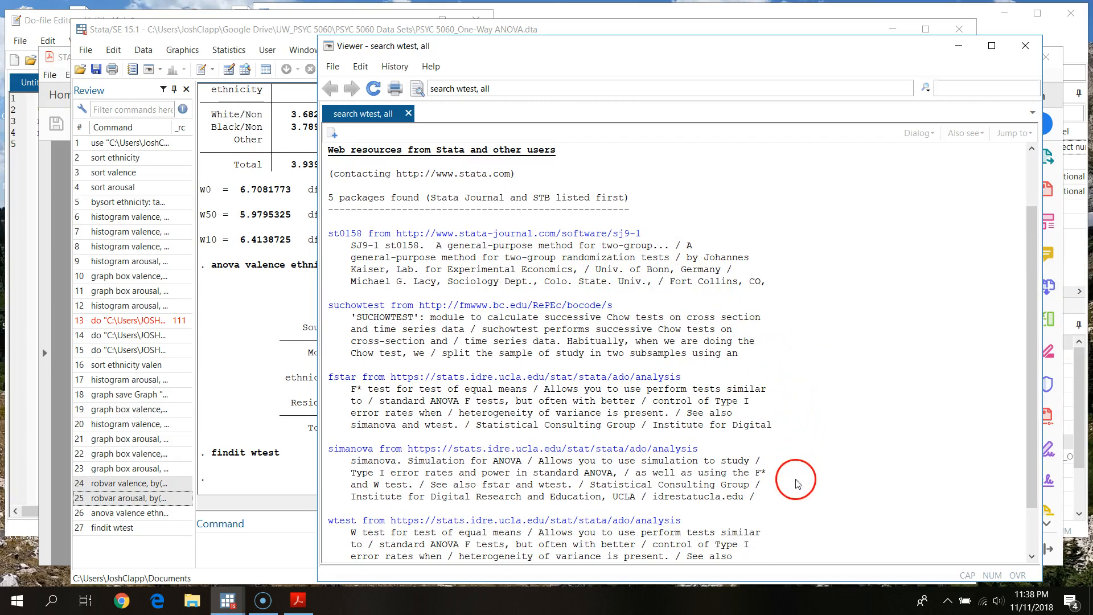
{"action": "scroll", "coordinate": [637, 478], "scroll_direction": "down", "scroll_amount": 2}
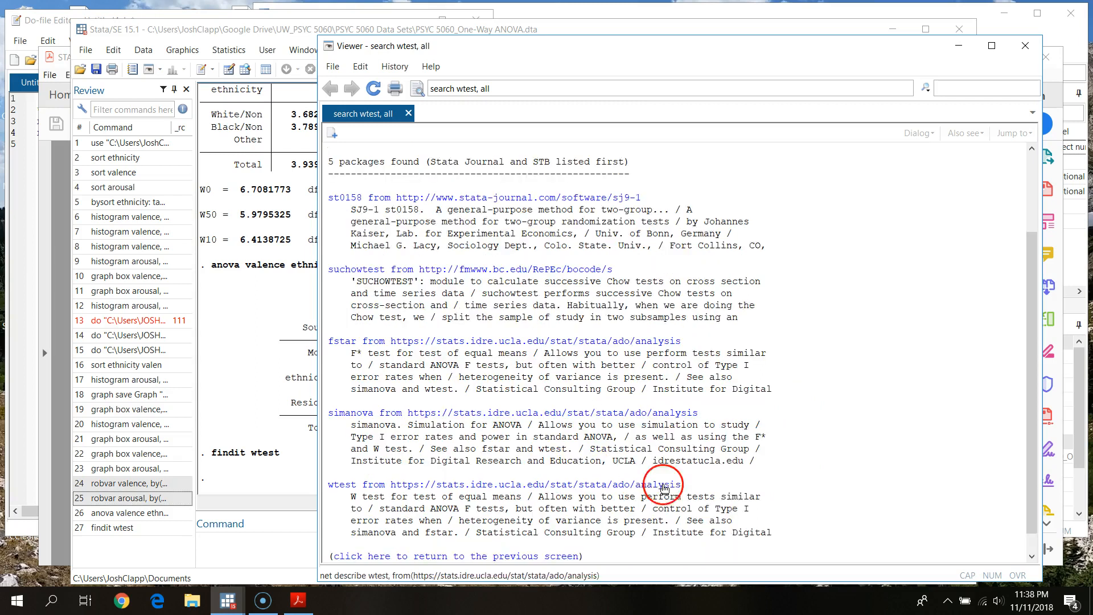
{"action": "left_click", "coordinate": [483, 463]}
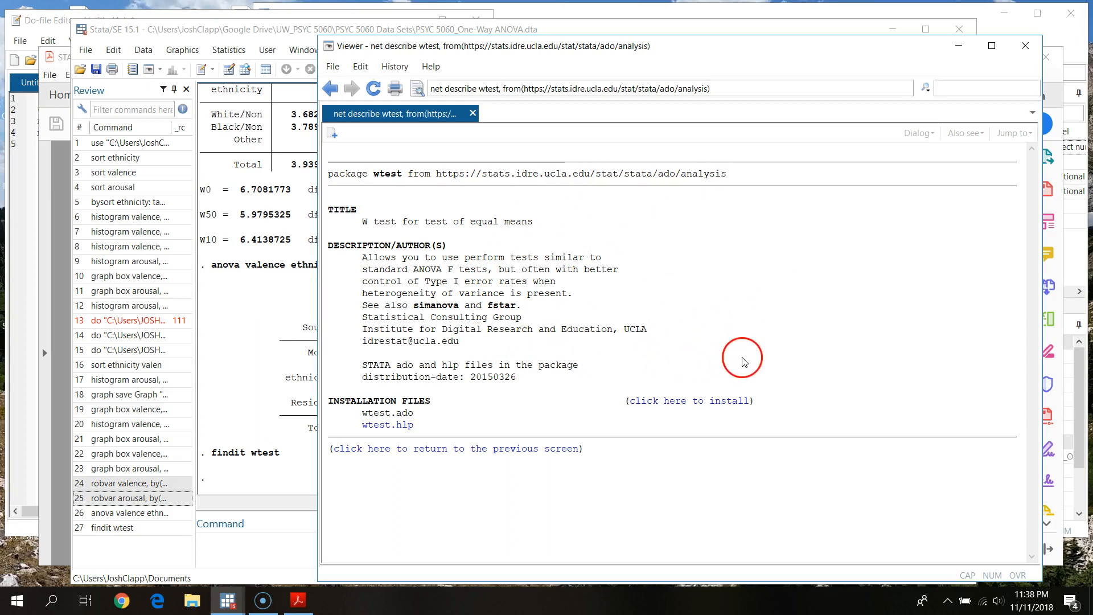
{"action": "left_click", "coordinate": [1026, 48]}
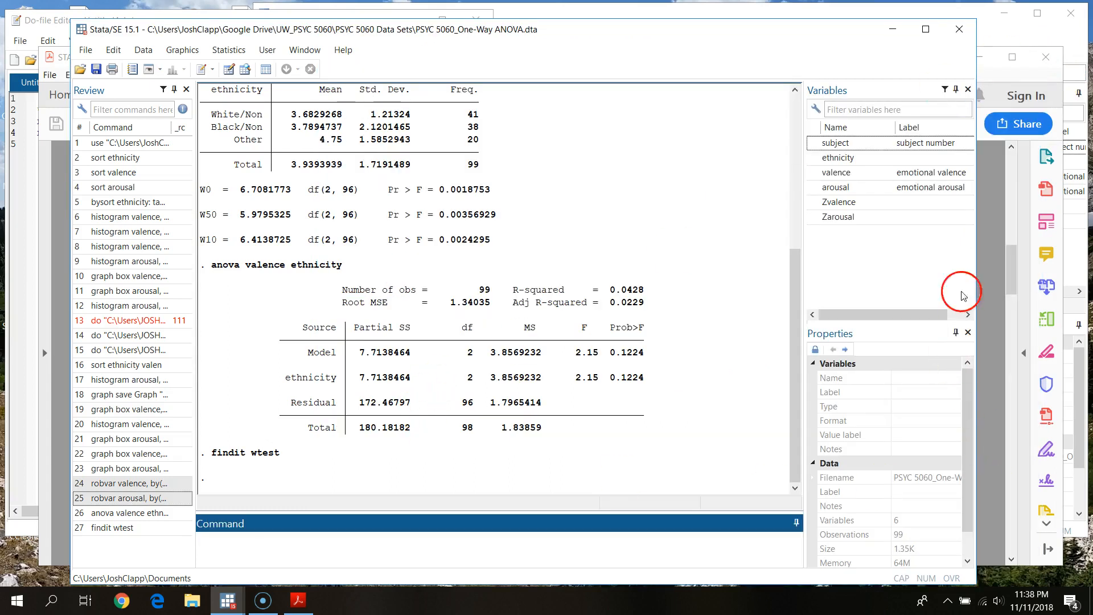
Run "wtest arousal ethnicity" in Stata, checking the variable order against the Welch ANOVA section of the Acrobat PDF.
{"action": "left_click", "coordinate": [172, 565]}
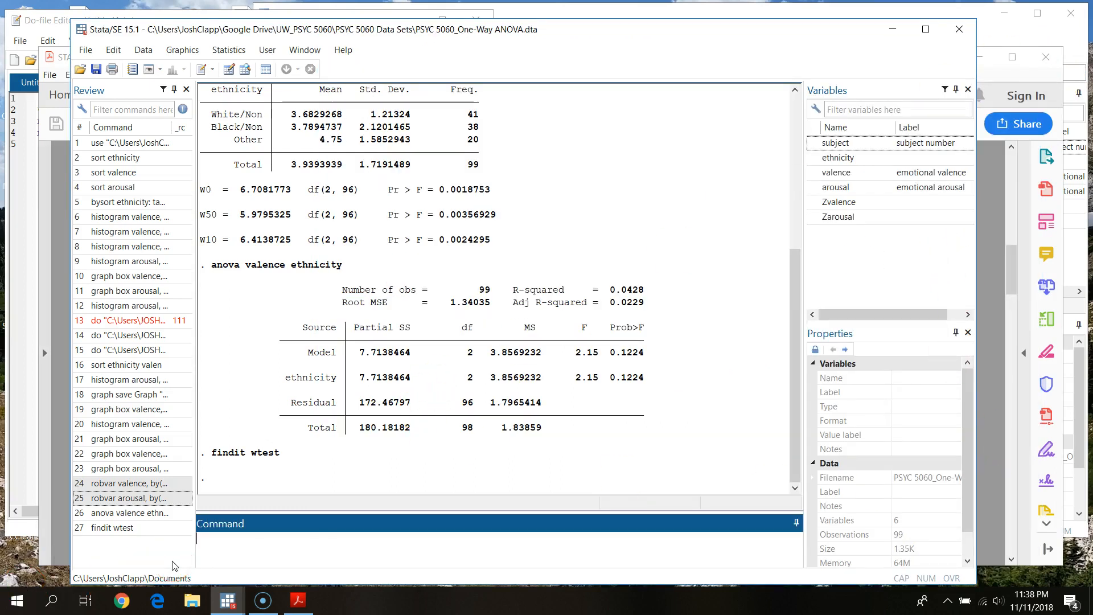
{"action": "type", "text": "wtest"}
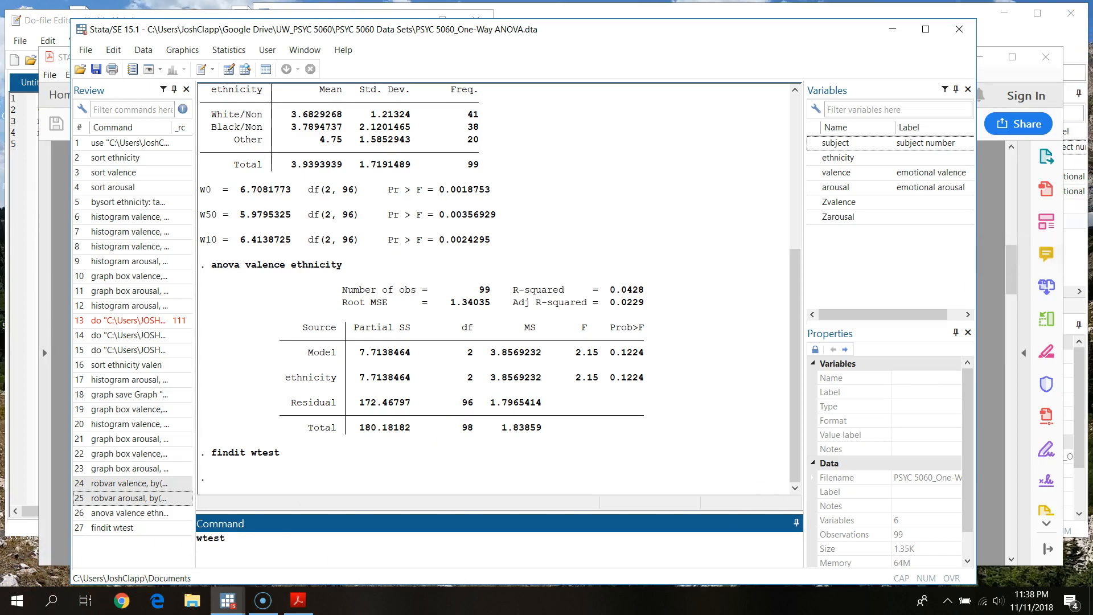
{"action": "left_click", "coordinate": [997, 76]}
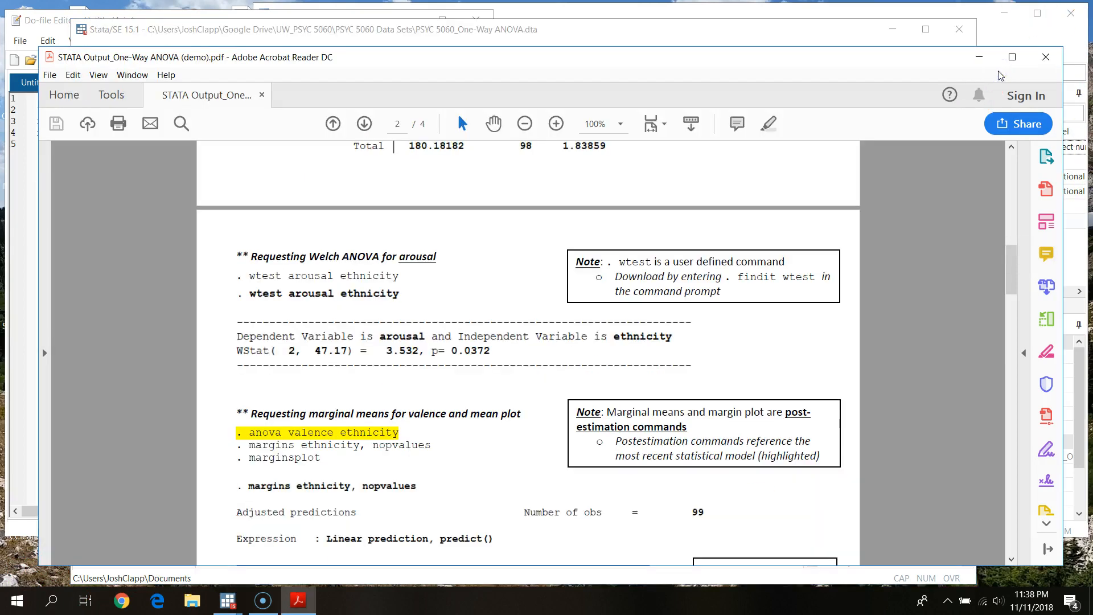
{"action": "left_click", "coordinate": [466, 31]}
{"action": "left_click", "coordinate": [287, 535]}
{"action": "type", "text": "arousal"}
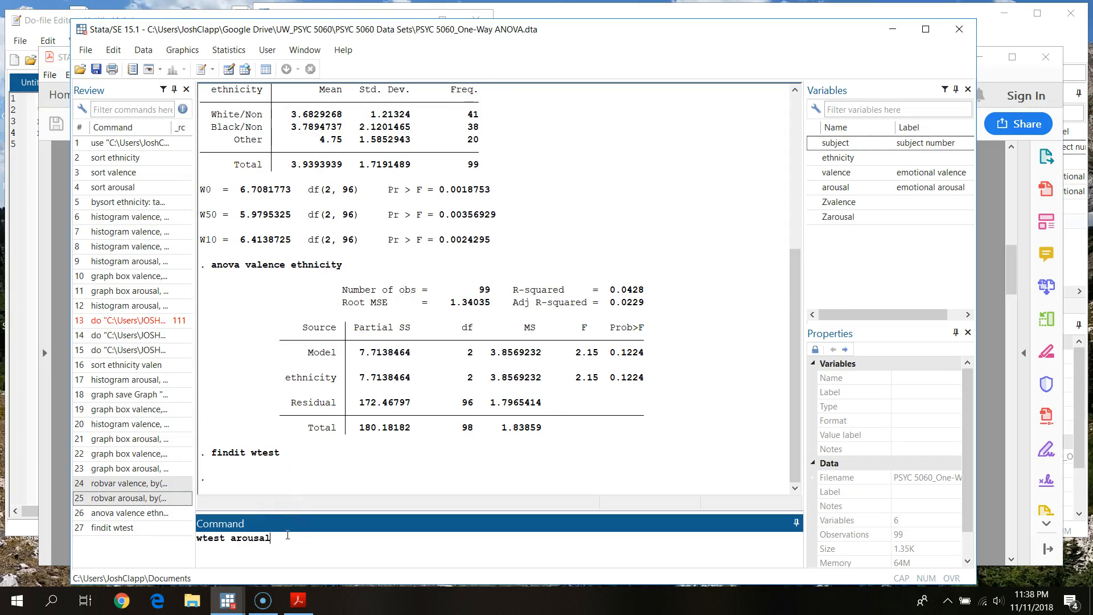
{"action": "type", "text": " ethnicity"}
{"action": "key", "text": "Return"}
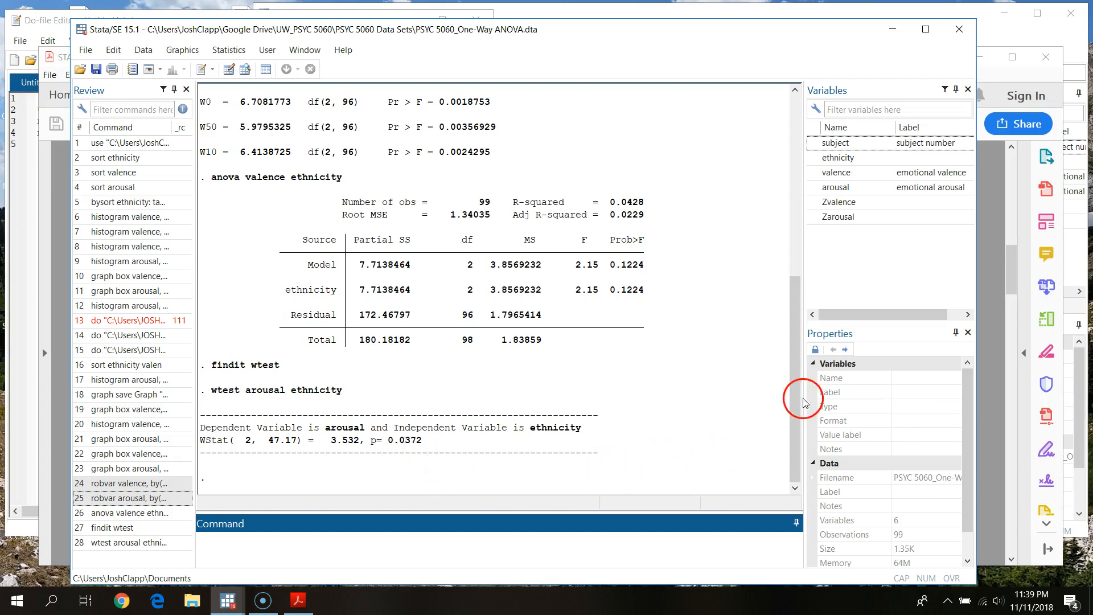
Compare the Welch ANOVA result with the arousal robvar output, and read the marginal means section in the Acrobat PDF.
{"action": "left_click_drag", "start_coordinate": [791, 400], "coordinate": [746, 466]}
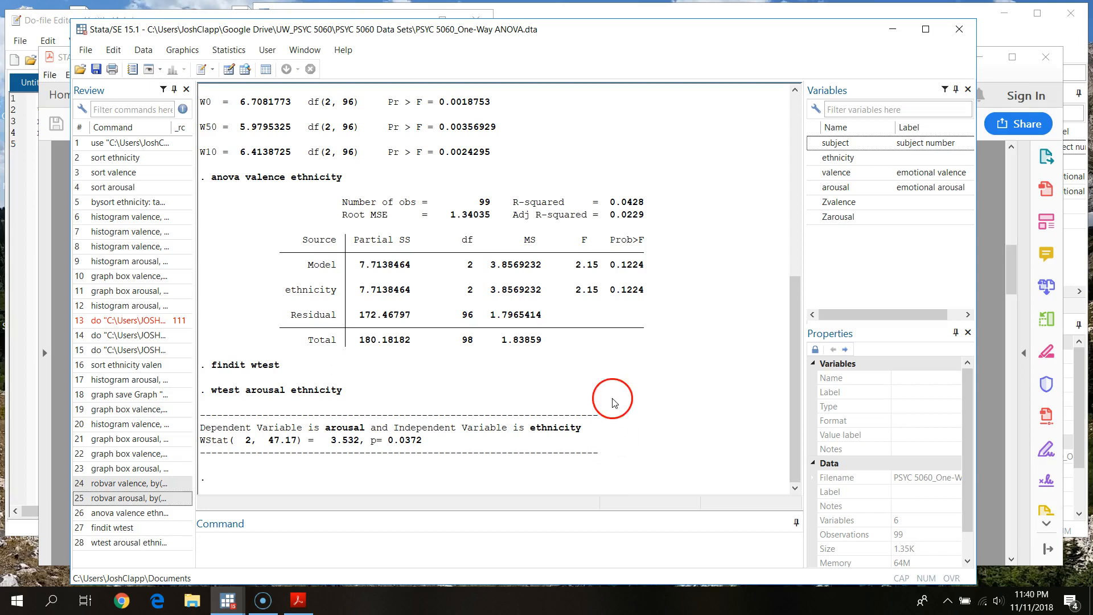
{"action": "left_click_drag", "start_coordinate": [797, 368], "coordinate": [797, 363]}
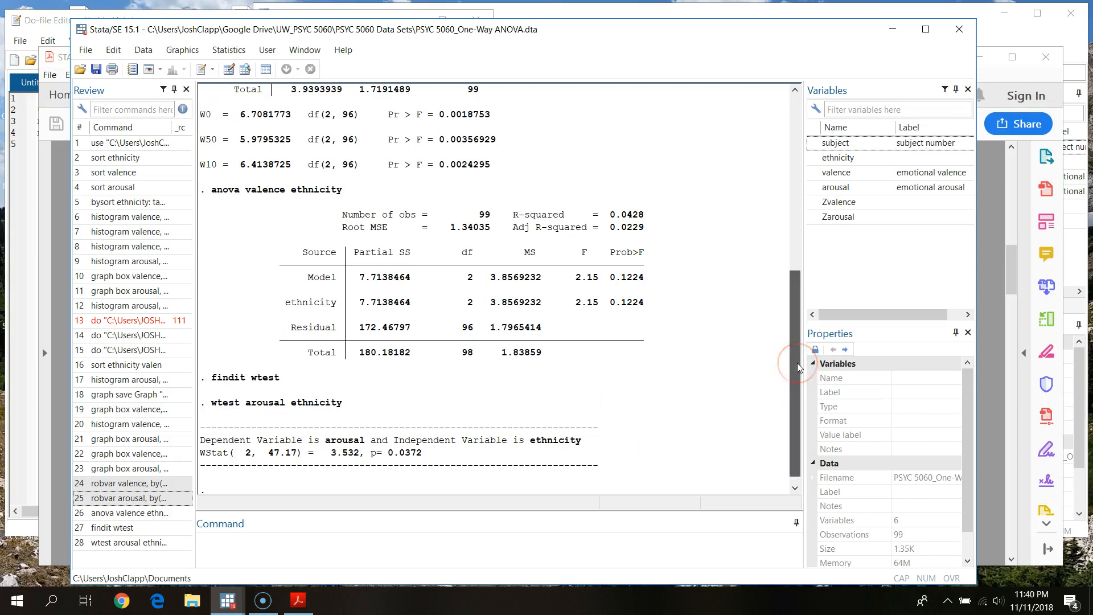
{"action": "left_click_drag", "start_coordinate": [798, 367], "coordinate": [811, 402]}
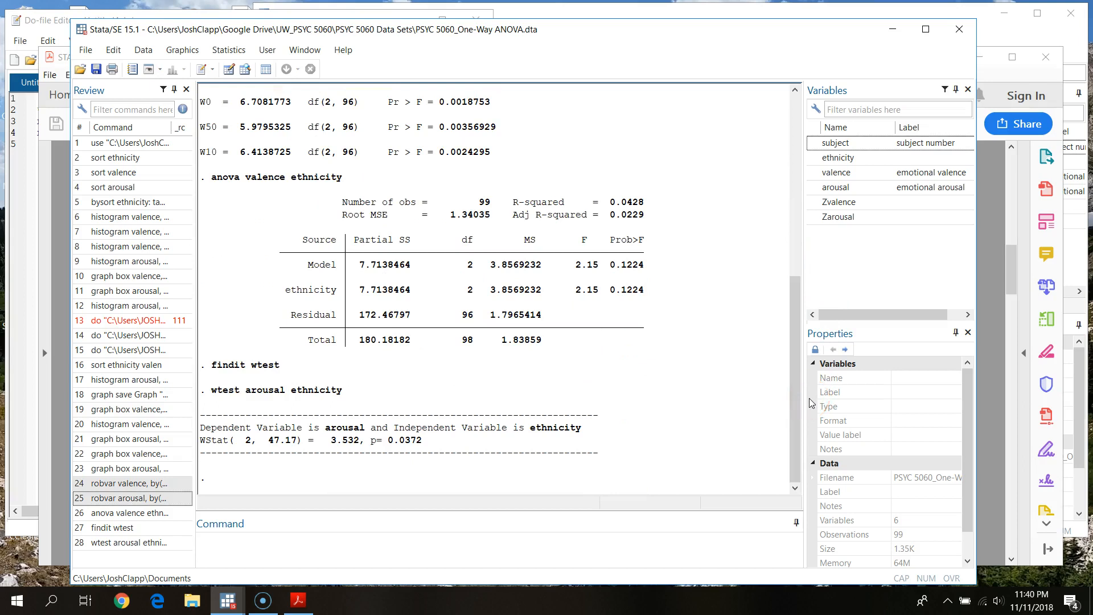
{"action": "left_click_drag", "start_coordinate": [811, 402], "coordinate": [479, 391]}
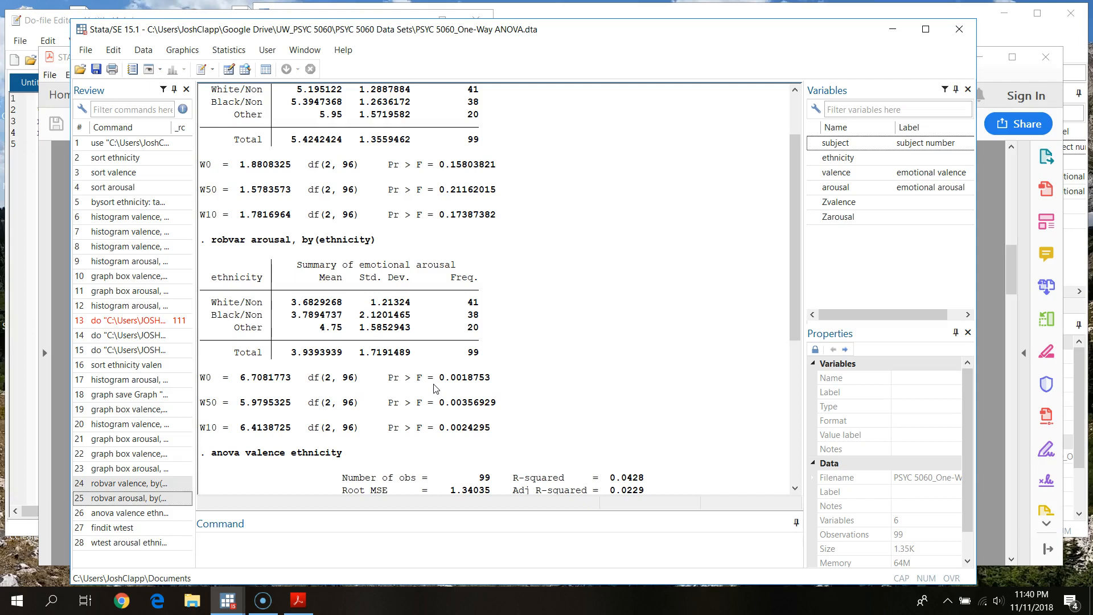
{"action": "left_click", "coordinate": [447, 403]}
{"action": "left_click", "coordinate": [473, 409]}
{"action": "left_click_drag", "start_coordinate": [798, 230], "coordinate": [797, 383]}
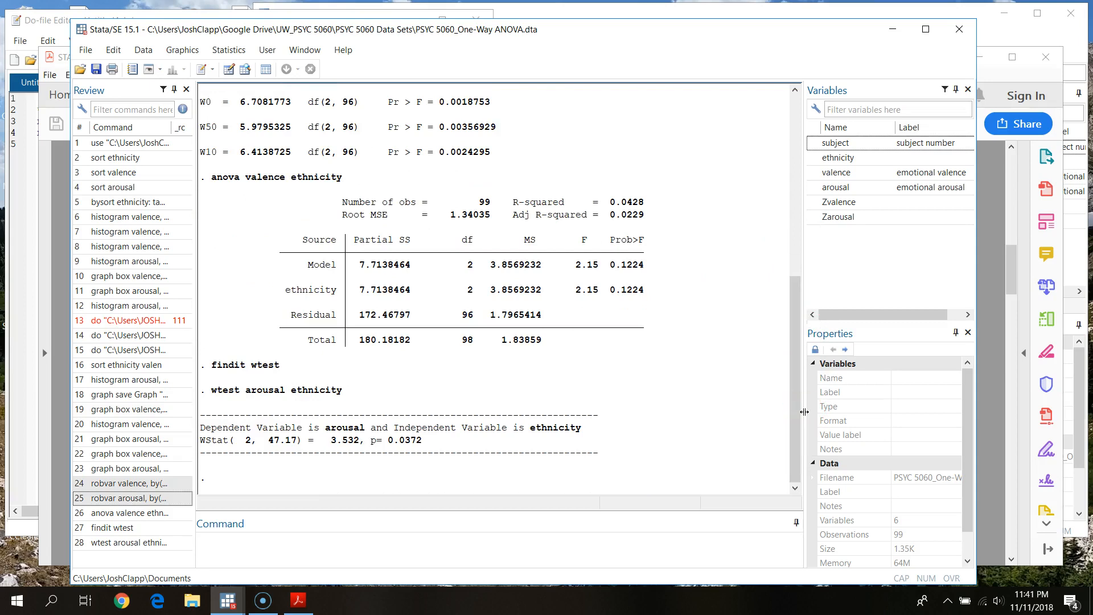
{"action": "left_click", "coordinate": [995, 300]}
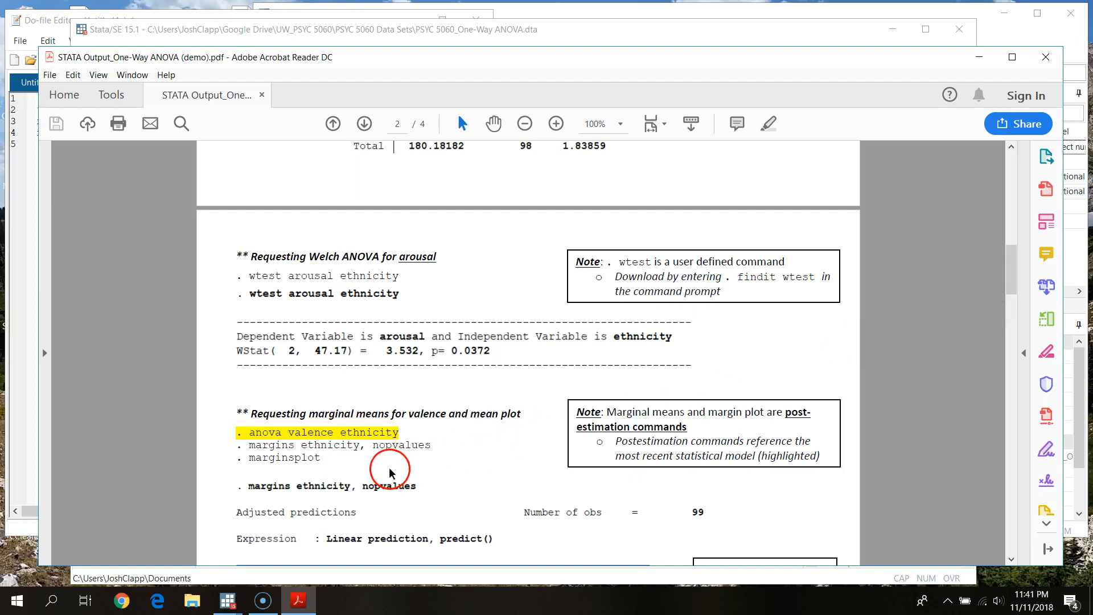
{"action": "scroll", "coordinate": [390, 472], "scroll_direction": "down", "scroll_amount": 3}
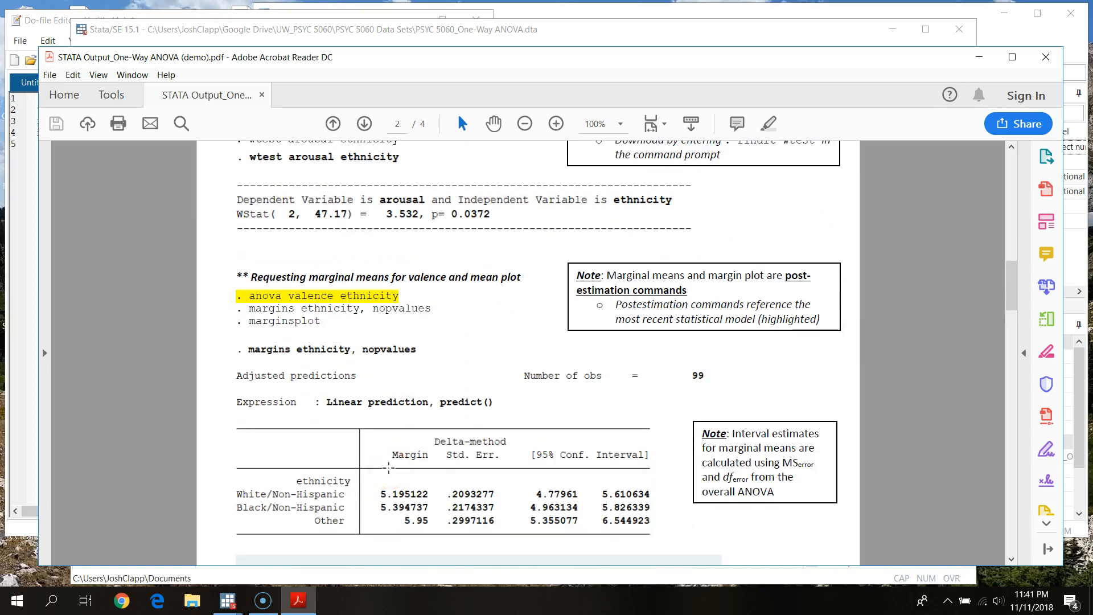
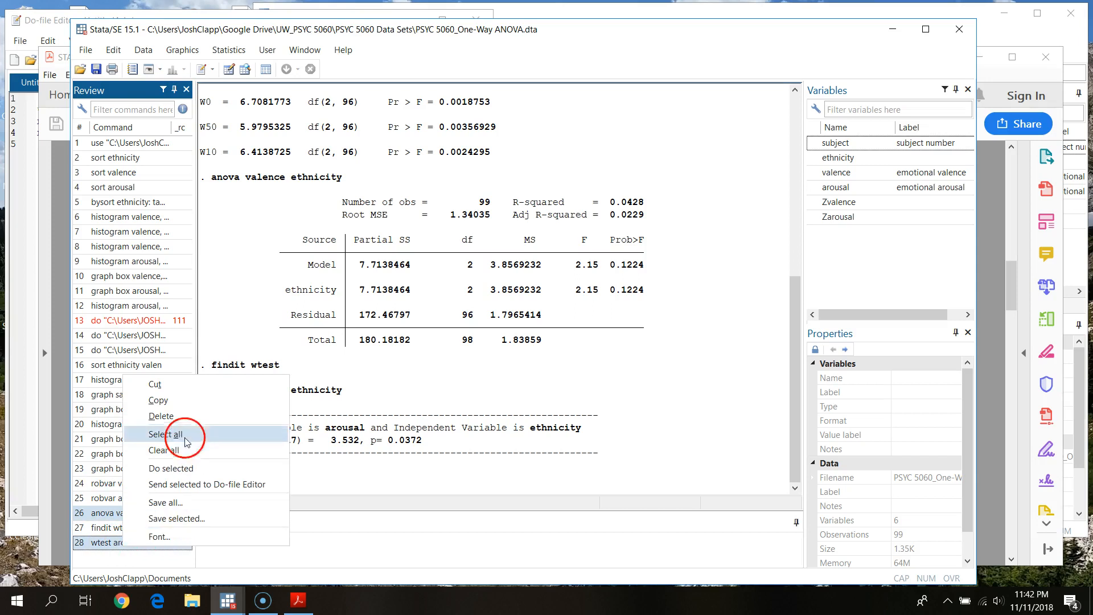
Copy the anova and wtest commands from the command history into the do-file, under the comment "** One-Way ANOVA" after a blank line.
{"action": "left_click", "coordinate": [158, 401]}
{"action": "left_click", "coordinate": [28, 219]}
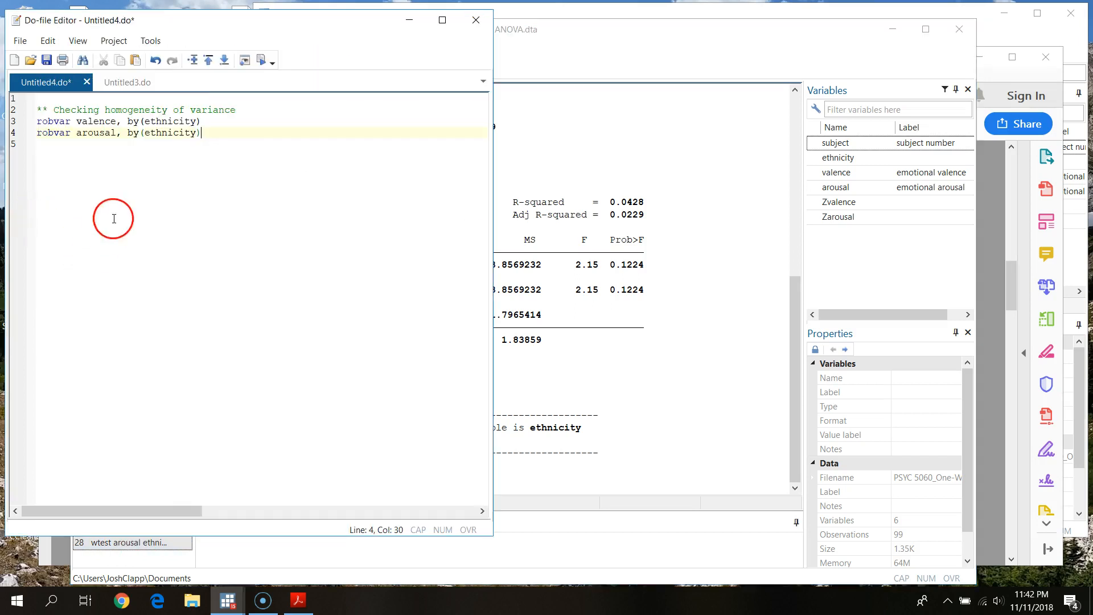
{"action": "type", "text": "anova valence ethnicity wtest arousal ethnicity"}
{"action": "left_click", "coordinate": [69, 154]}
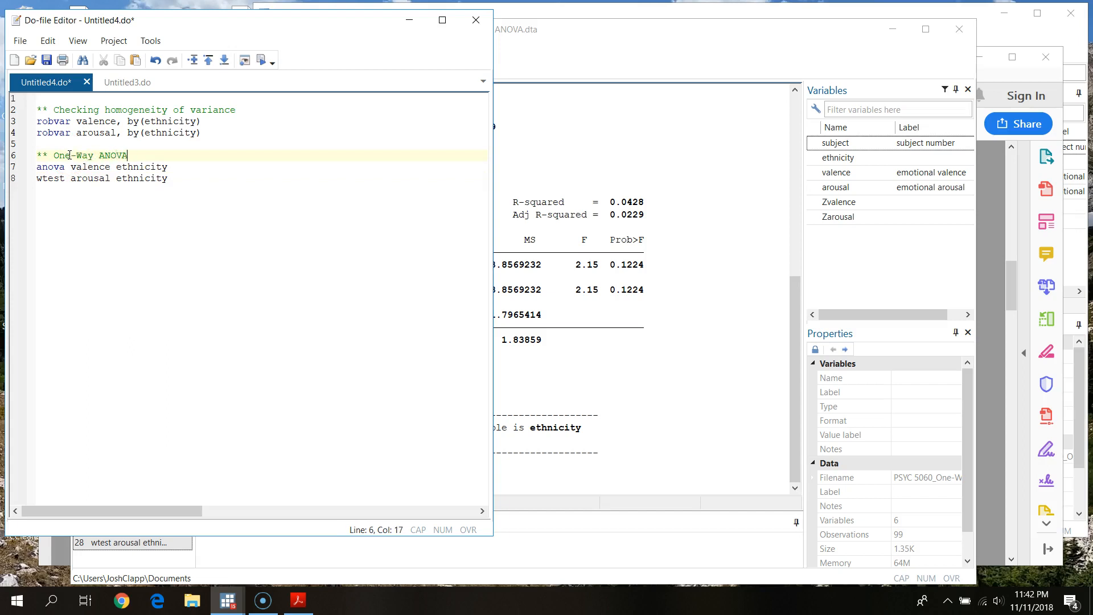
Rerun only the "anova valence ethnicity" line from the do-file, and return to the main Stata window.
{"action": "left_click", "coordinate": [706, 67]}
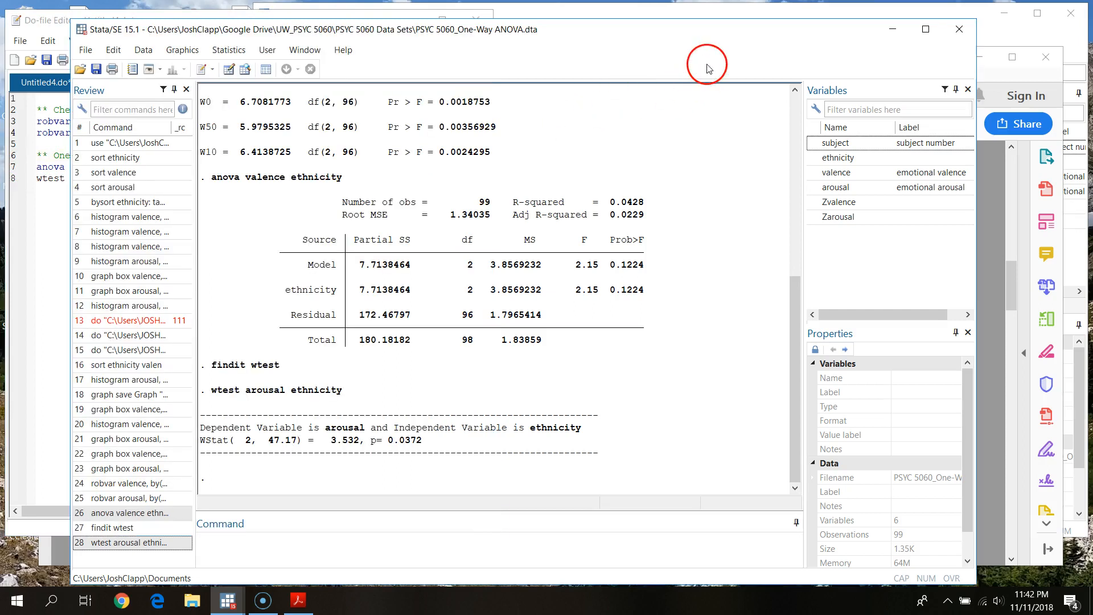
{"action": "left_click", "coordinate": [231, 543]}
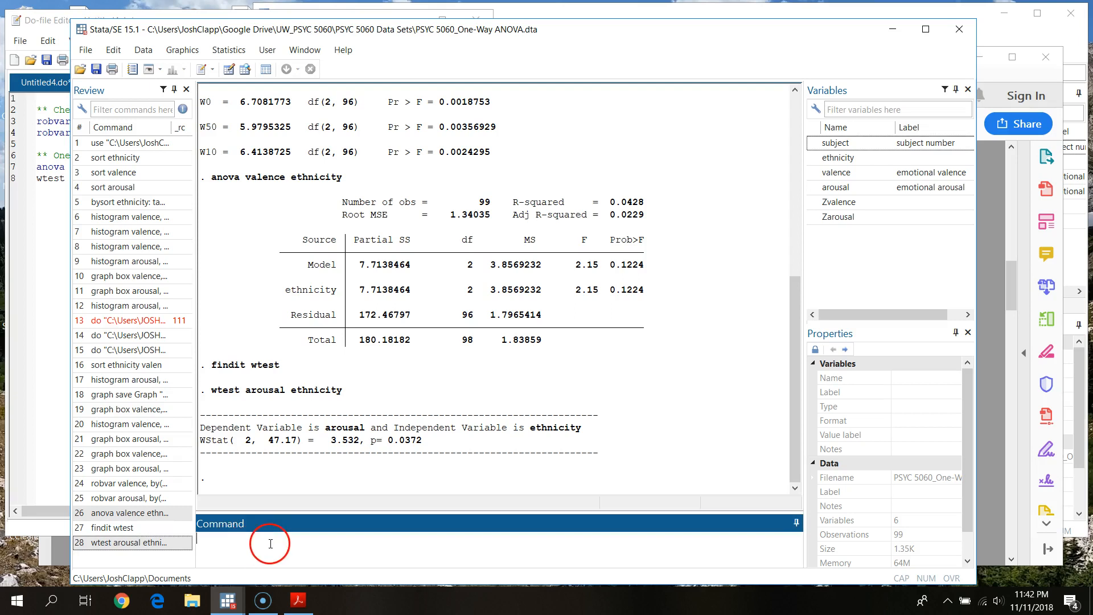
{"action": "left_click", "coordinate": [19, 292]}
{"action": "left_click", "coordinate": [23, 171]}
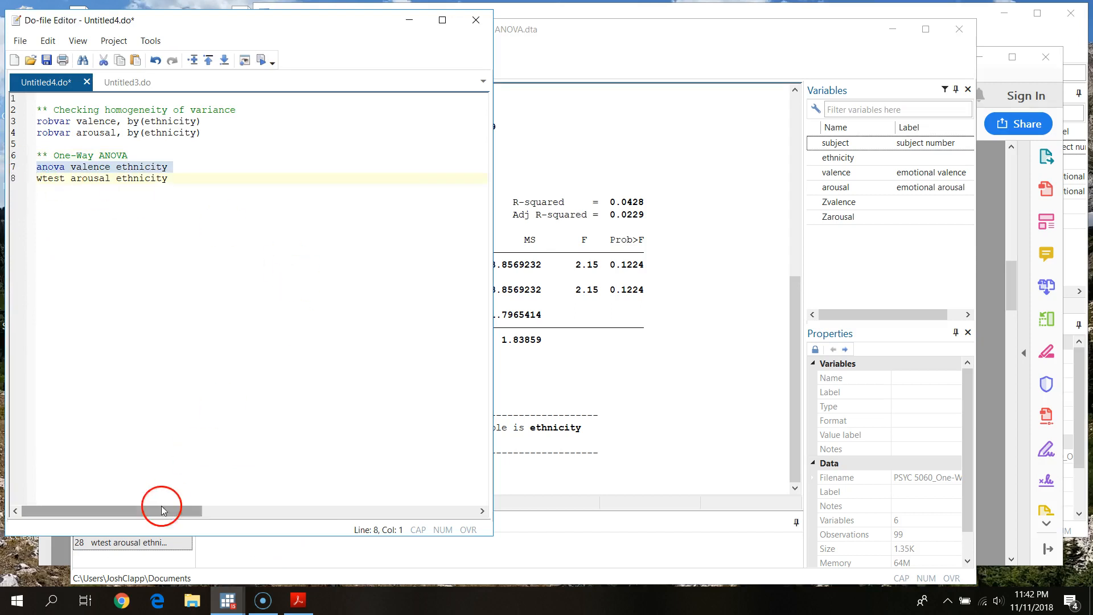
{"action": "left_click", "coordinate": [262, 61]}
{"action": "left_click", "coordinate": [656, 63]}
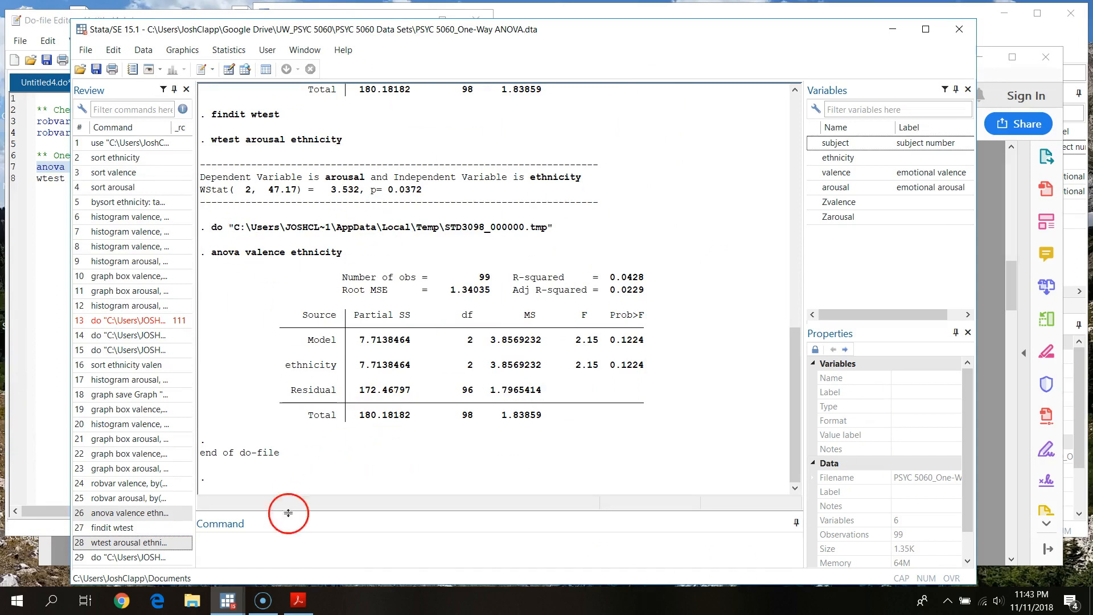
Run "margins ethnicity, nopvalues" in the main Stata window, following the command in the Acrobat PDF.
{"action": "left_click", "coordinate": [1009, 81]}
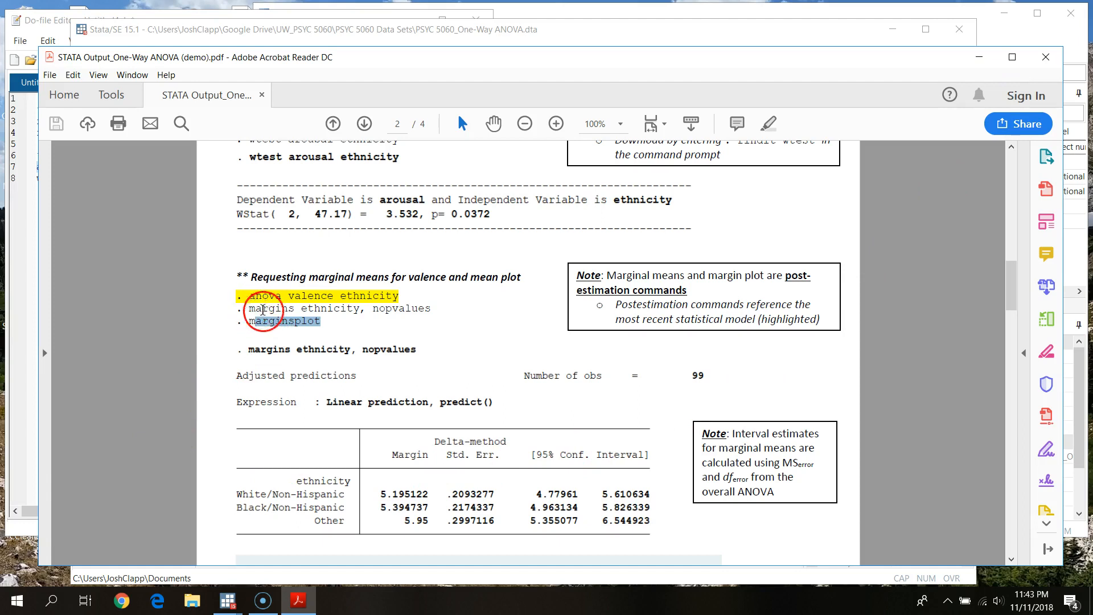
{"action": "left_click_drag", "start_coordinate": [251, 311], "coordinate": [395, 324]}
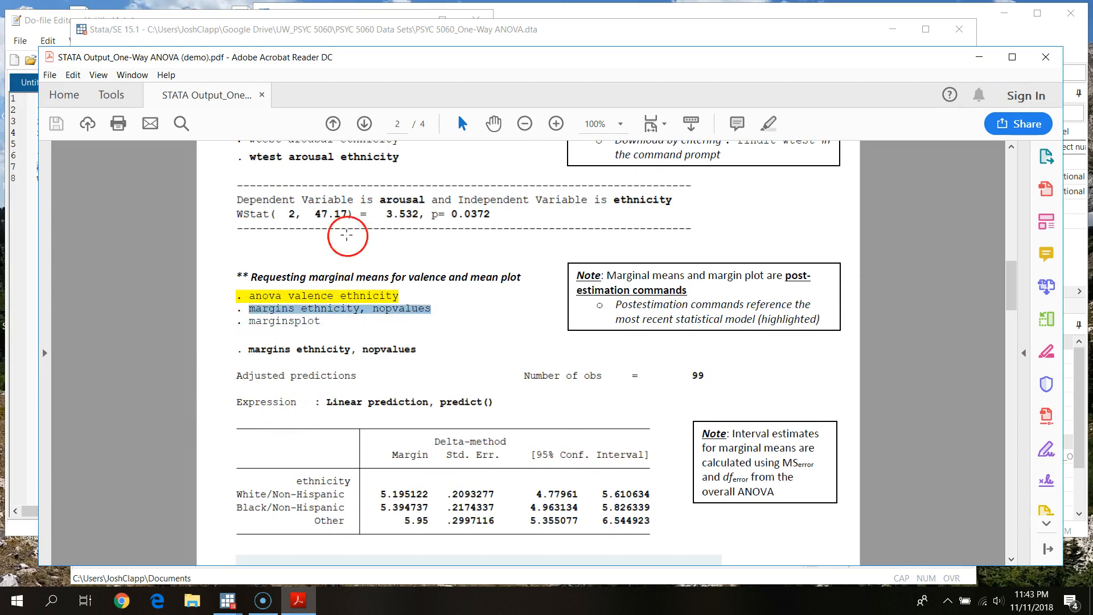
{"action": "left_click", "coordinate": [358, 35]}
{"action": "left_click", "coordinate": [250, 544]}
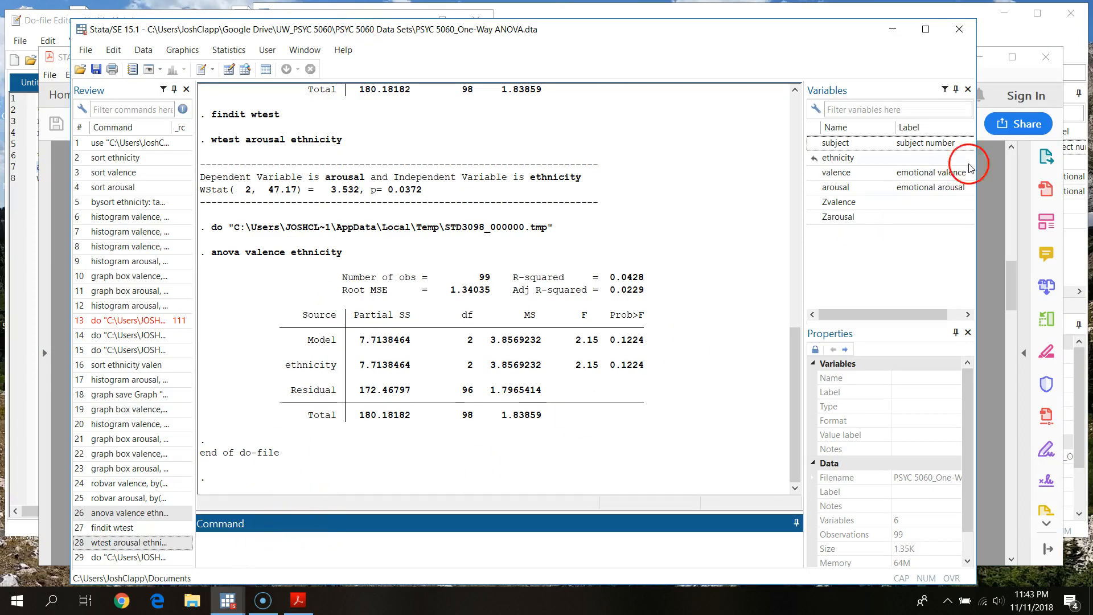
{"action": "left_click", "coordinate": [988, 62]}
{"action": "left_click", "coordinate": [358, 29]}
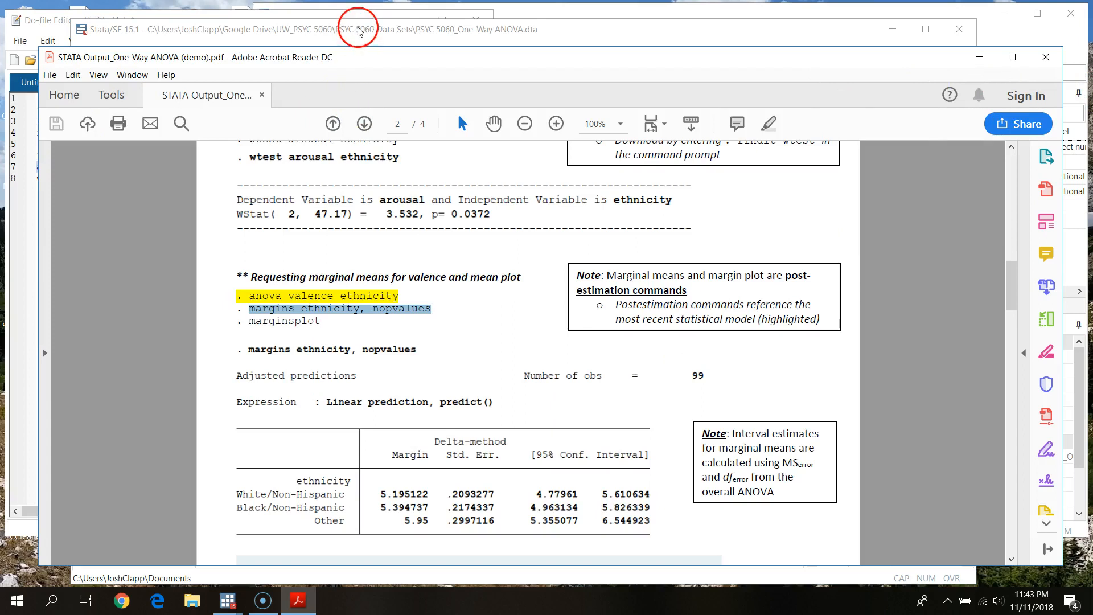
{"action": "left_click", "coordinate": [245, 486]}
{"action": "type", "text": "margins ethnicity, nopvalues"}
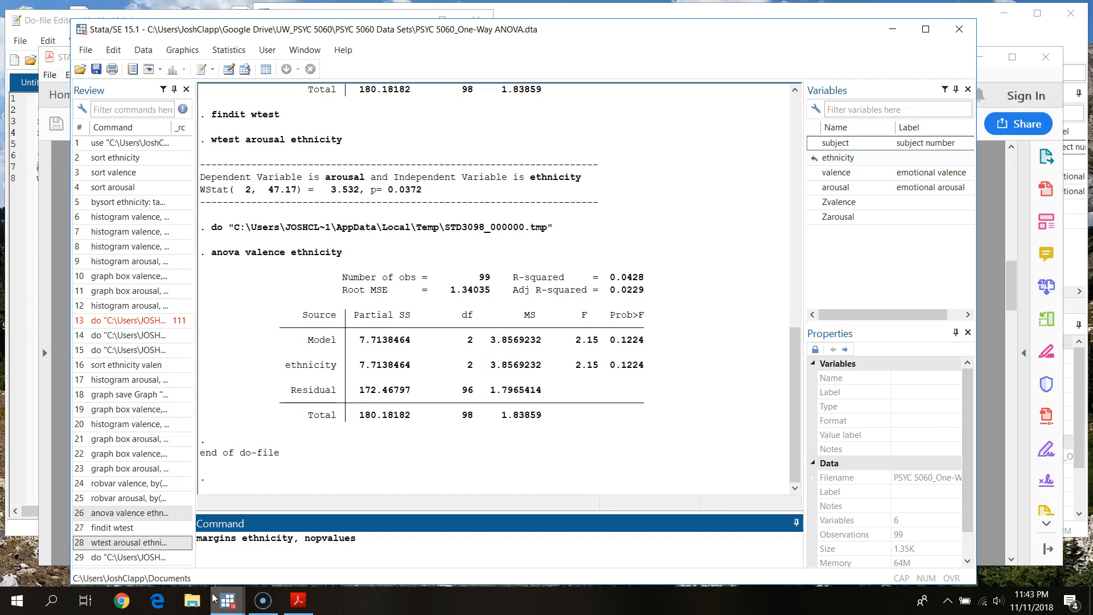
{"action": "key", "text": "Return"}
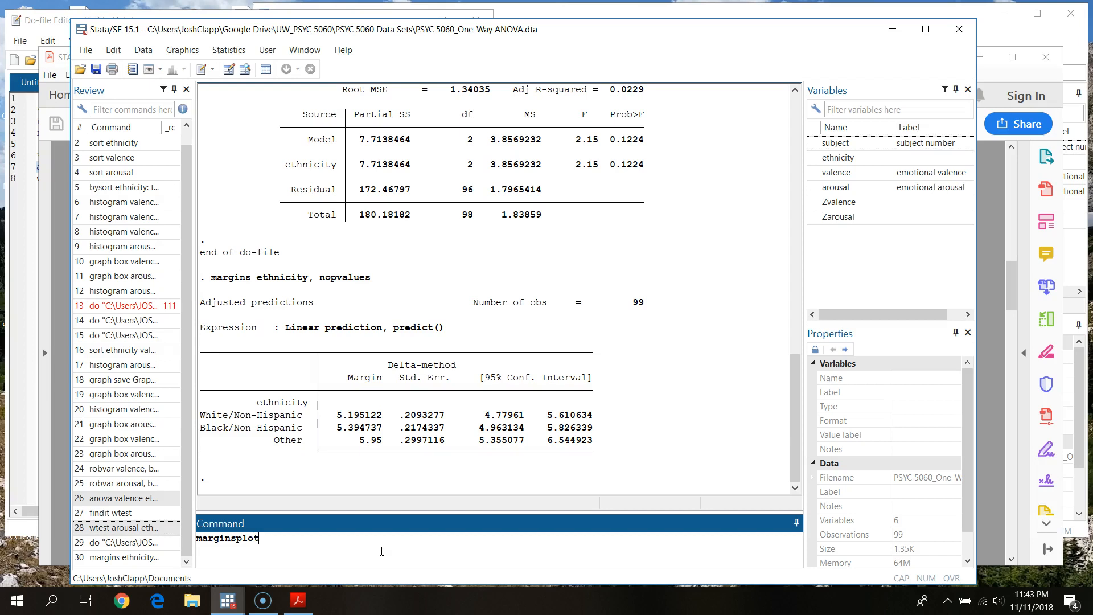
Run "marginsplot" to graph the marginal means by ethnicity, and switch to the Acrobat PDF.
{"action": "key", "text": "Return"}
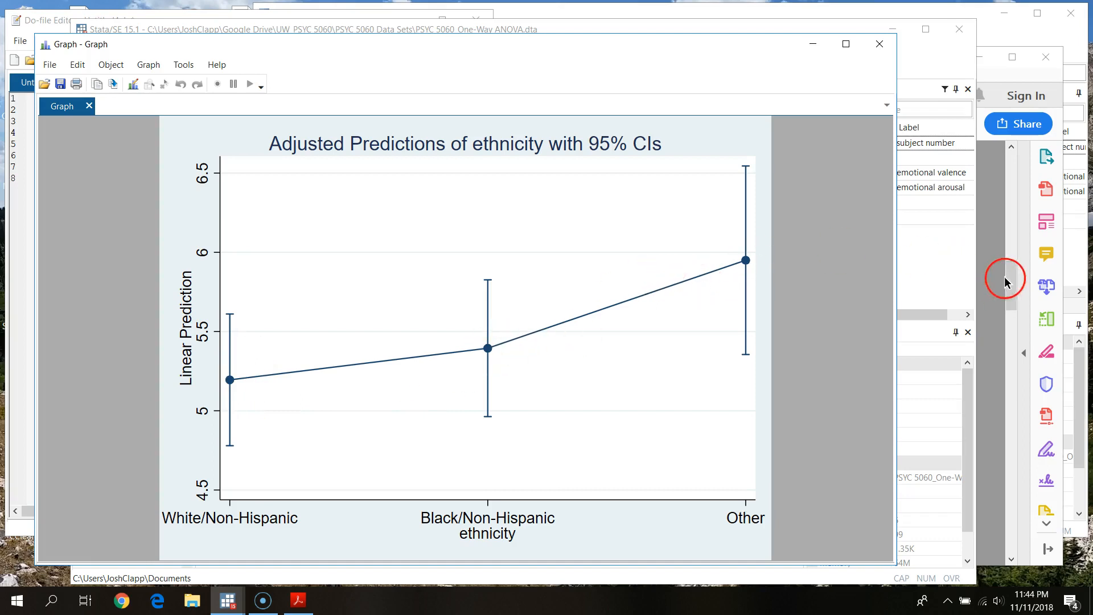
{"action": "left_click", "coordinate": [989, 290]}
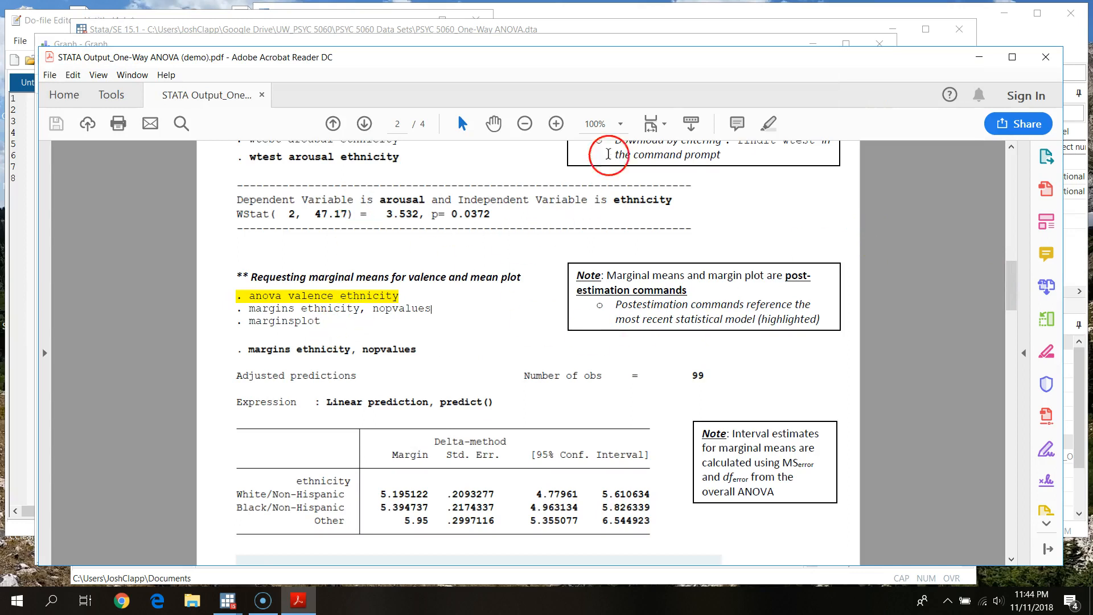
Set the PDF zoom to 75% and review the marginal means table, its note on interval estimates and the mean plot.
{"action": "left_click", "coordinate": [621, 124]}
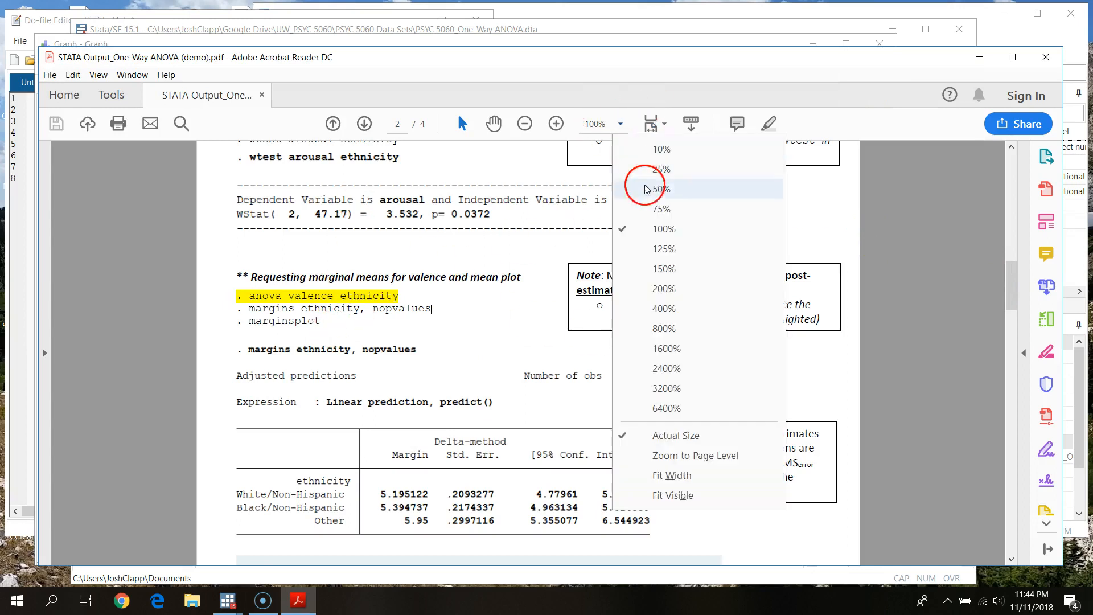
{"action": "left_click", "coordinate": [659, 214]}
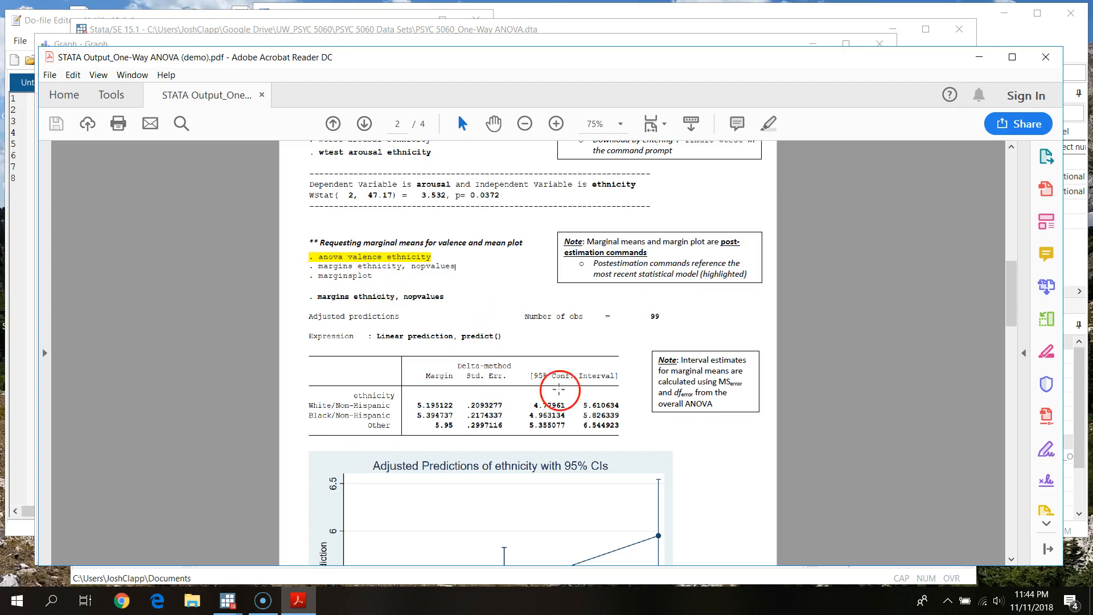
{"action": "scroll", "coordinate": [500, 394], "scroll_direction": "down", "scroll_amount": 1}
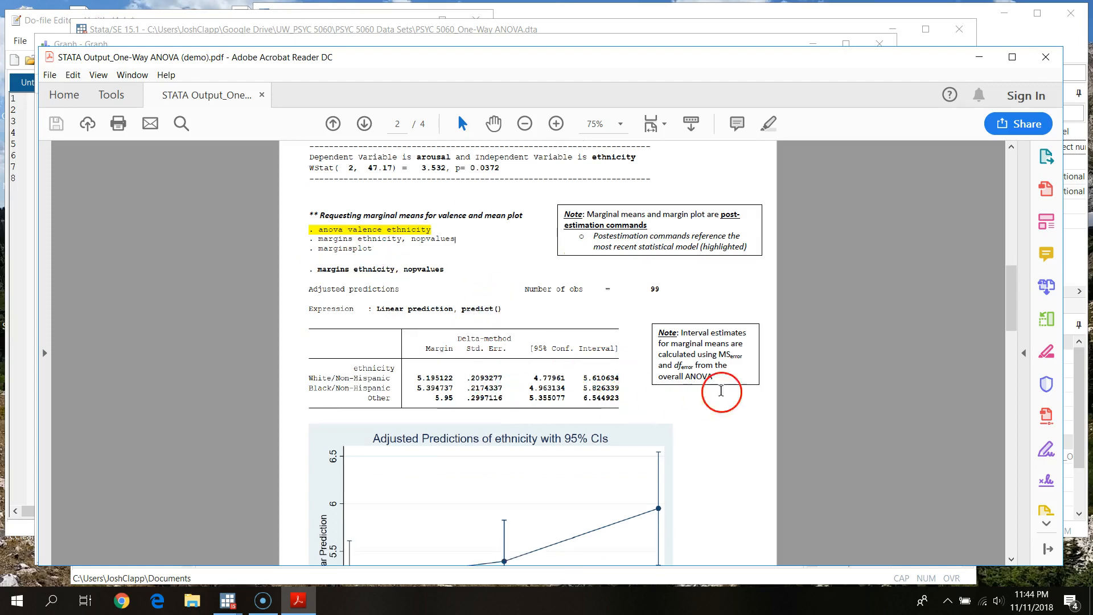
{"action": "scroll", "coordinate": [573, 420], "scroll_direction": "down", "scroll_amount": 10}
{"action": "scroll", "coordinate": [561, 422], "scroll_direction": "up", "scroll_amount": 9}
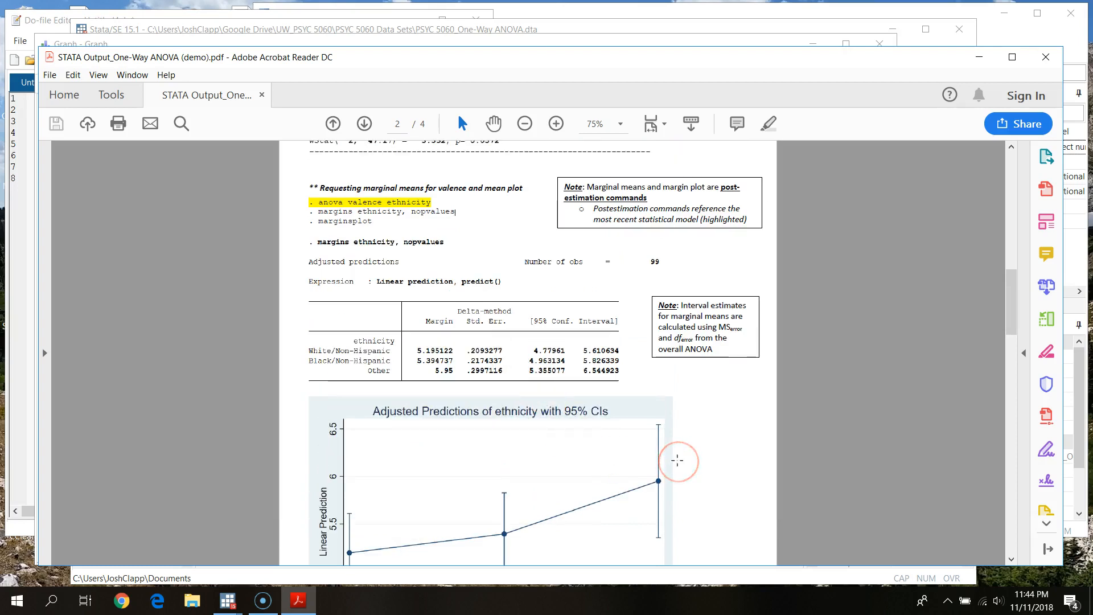
Switch to the main Stata window and compare the residual mean square and degrees of freedom of the valence ANOVA with the marginal means output.
{"action": "left_click", "coordinate": [220, 26]}
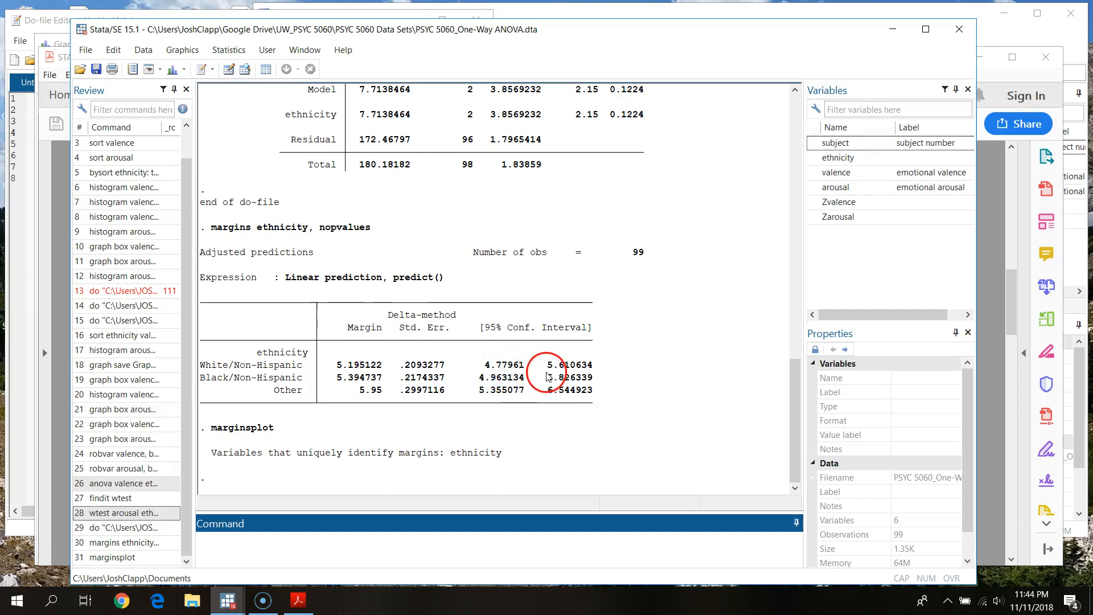
{"action": "scroll", "coordinate": [635, 401], "scroll_direction": "up", "scroll_amount": 1}
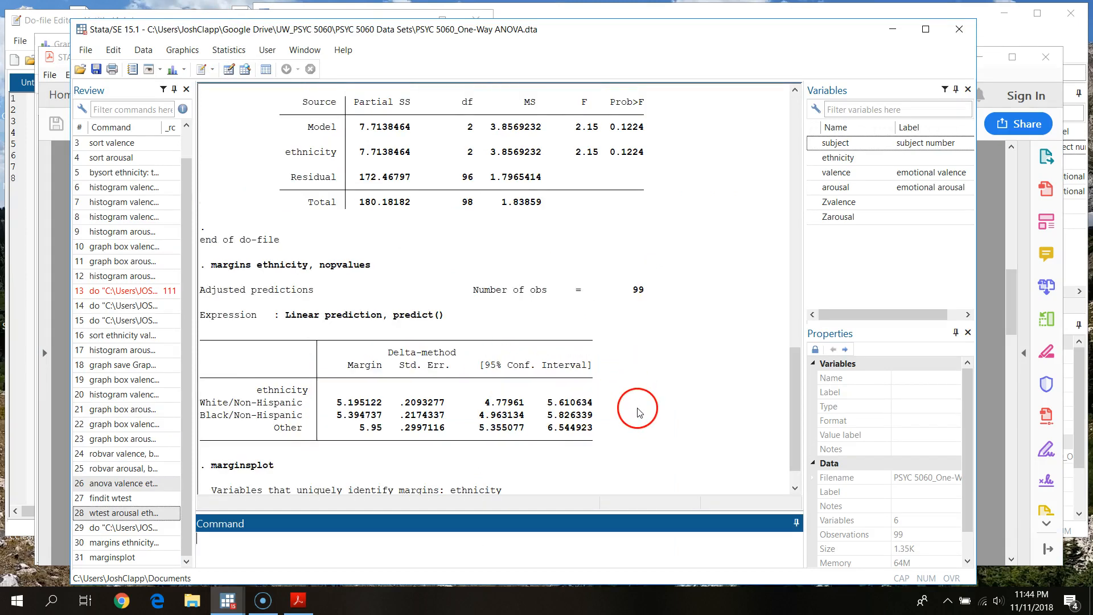
{"action": "scroll", "coordinate": [637, 410], "scroll_direction": "up", "scroll_amount": 1}
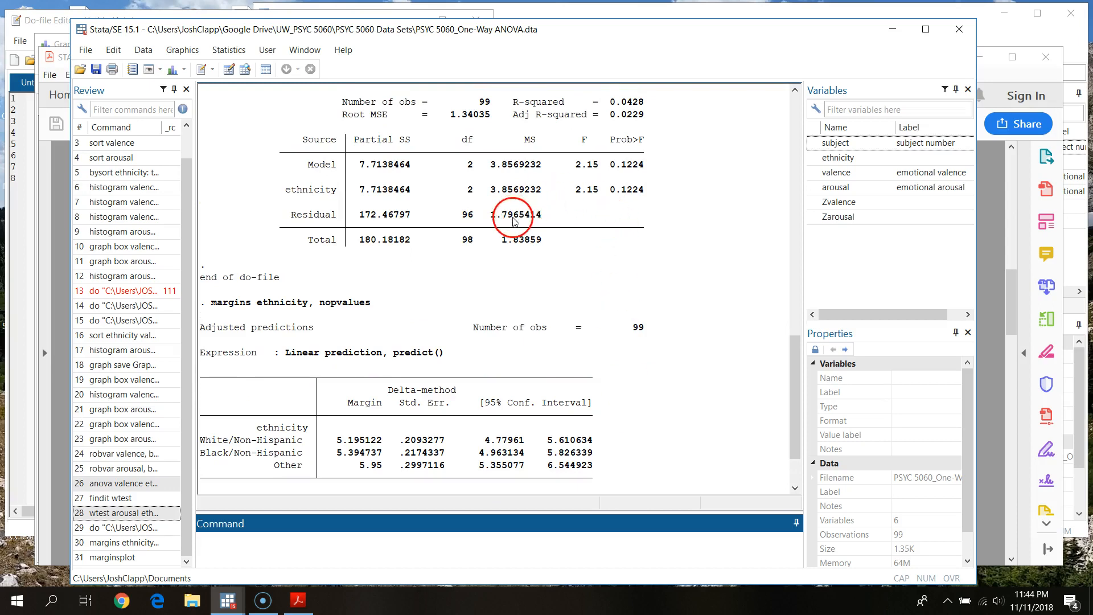
{"action": "scroll", "coordinate": [646, 318], "scroll_direction": "up", "scroll_amount": 3}
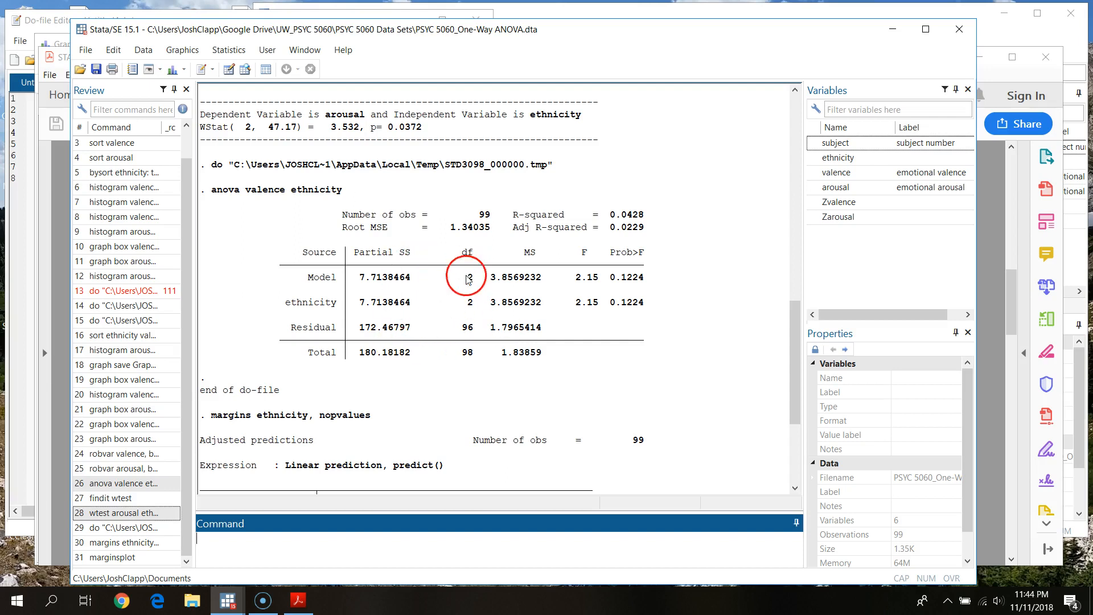
{"action": "scroll", "coordinate": [640, 426], "scroll_direction": "down", "scroll_amount": 1}
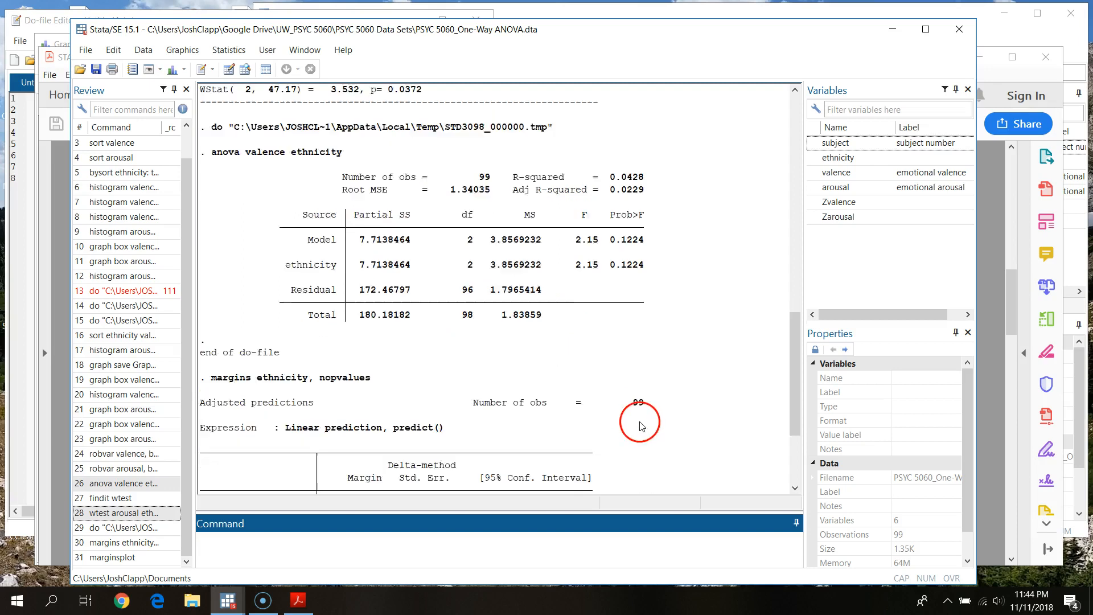
{"action": "scroll", "coordinate": [639, 425], "scroll_direction": "down", "scroll_amount": 4}
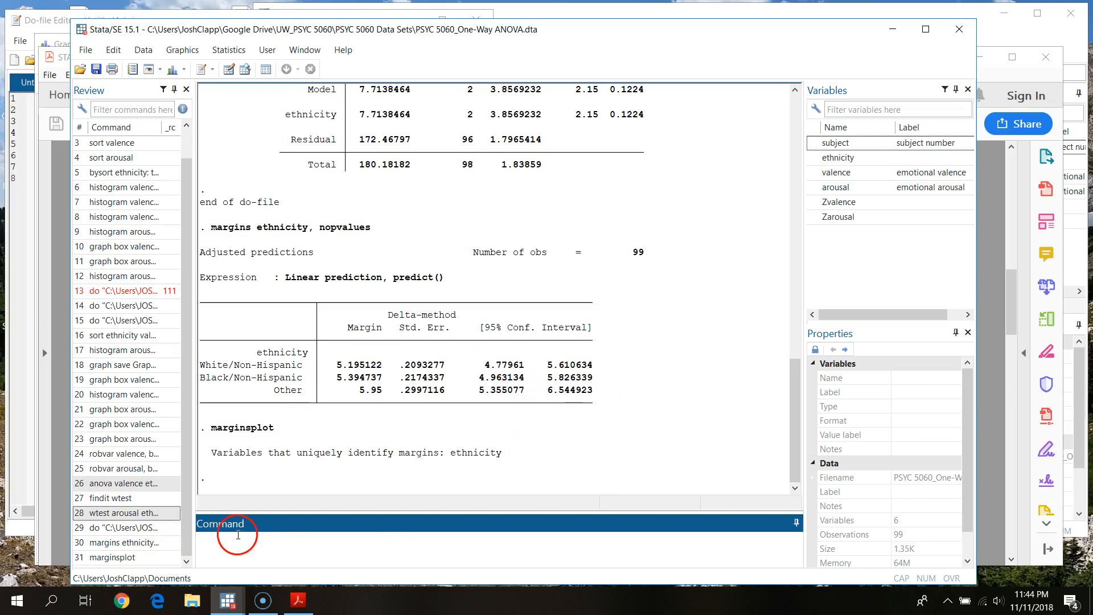
Copy the anova line from the do-file into the main Stata window, replace valence with arousal, and run "anova arousal ethnicity".
{"action": "left_click", "coordinate": [20, 267]}
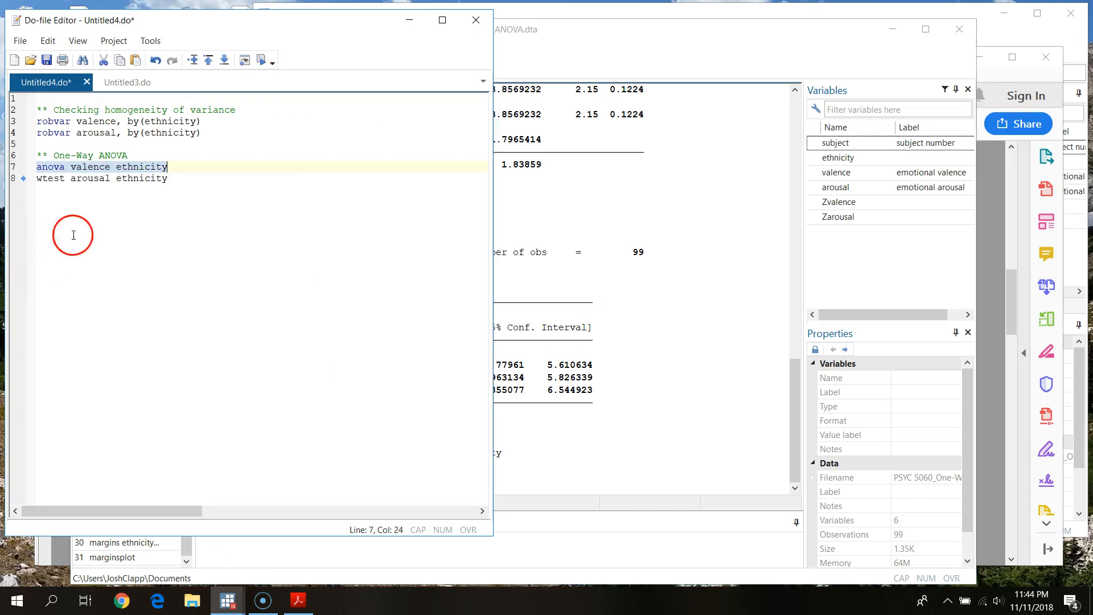
{"action": "left_click", "coordinate": [14, 179]}
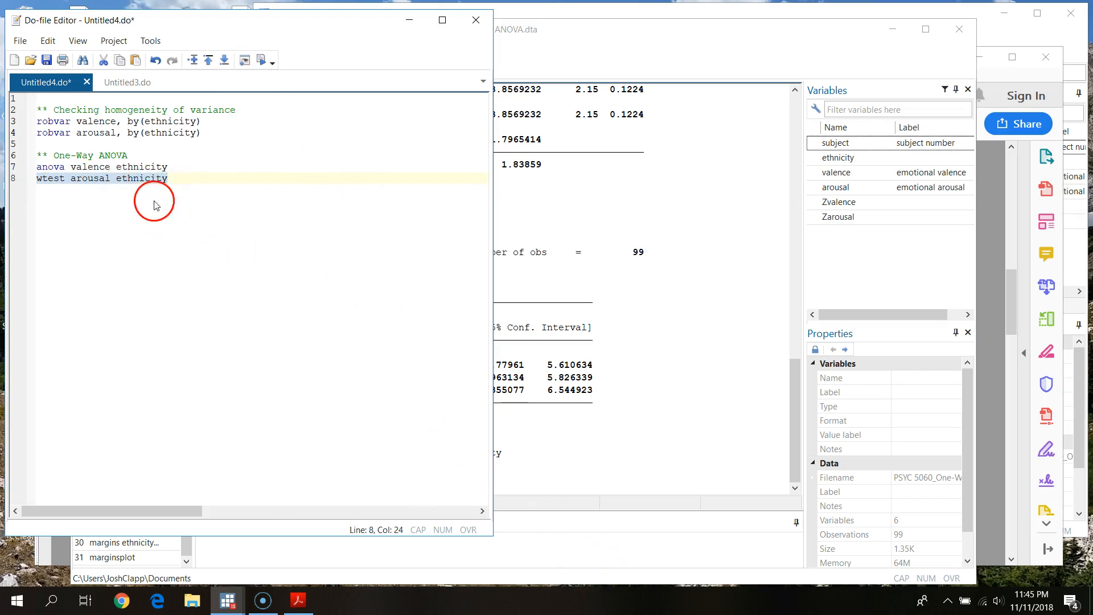
{"action": "left_click_drag", "start_coordinate": [167, 167], "coordinate": [111, 155]}
{"action": "key", "text": "ctrl+c"}
{"action": "left_click", "coordinate": [5, 169]}
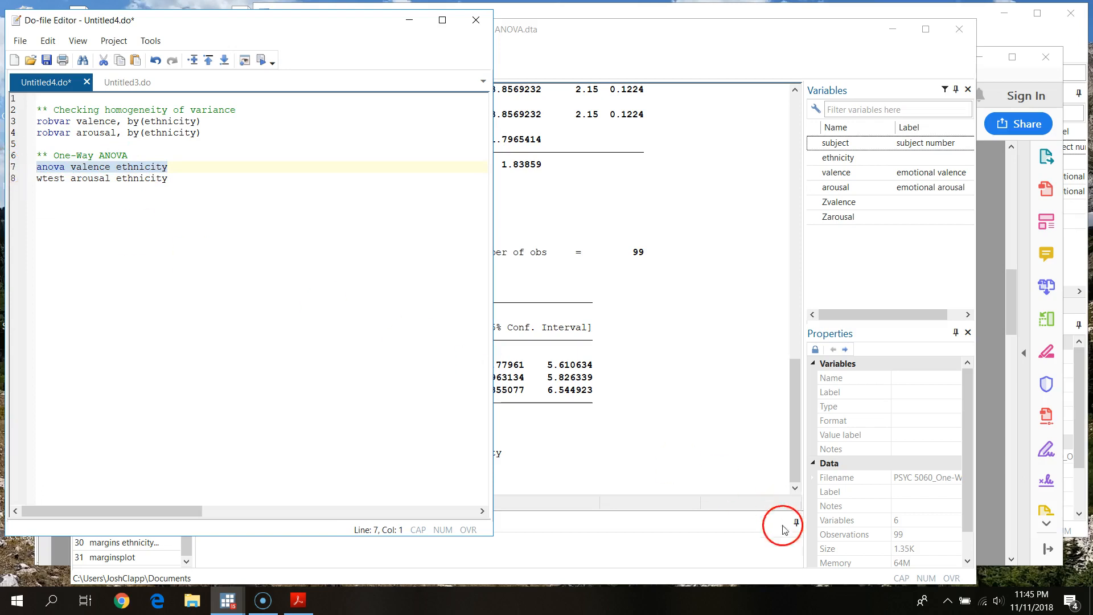
{"action": "left_click", "coordinate": [740, 538]}
{"action": "key", "text": "ctrl+v"}
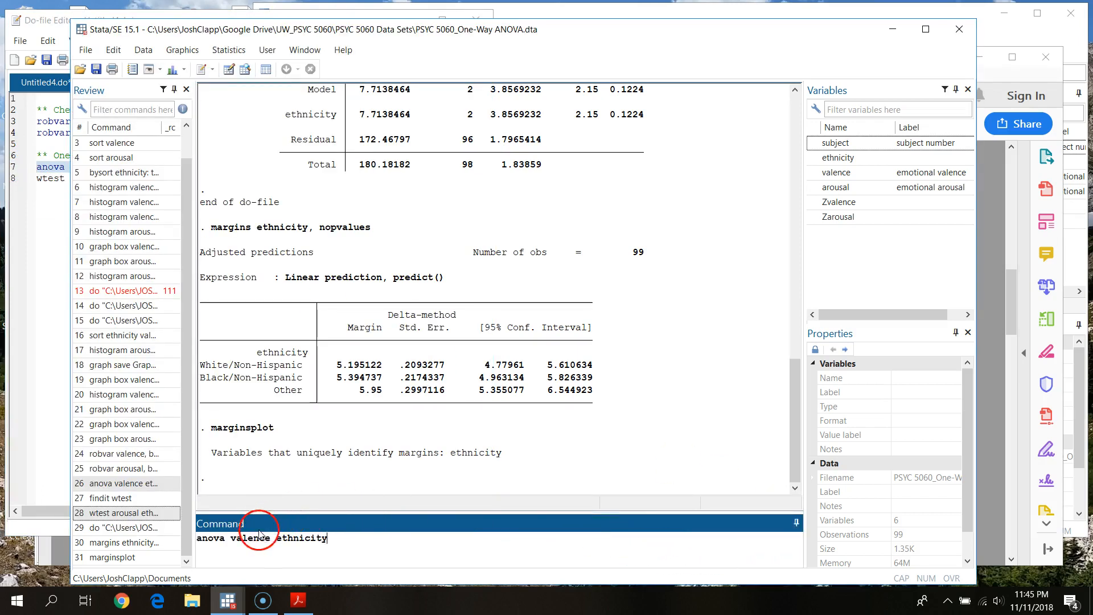
{"action": "type", "text": "arous"}
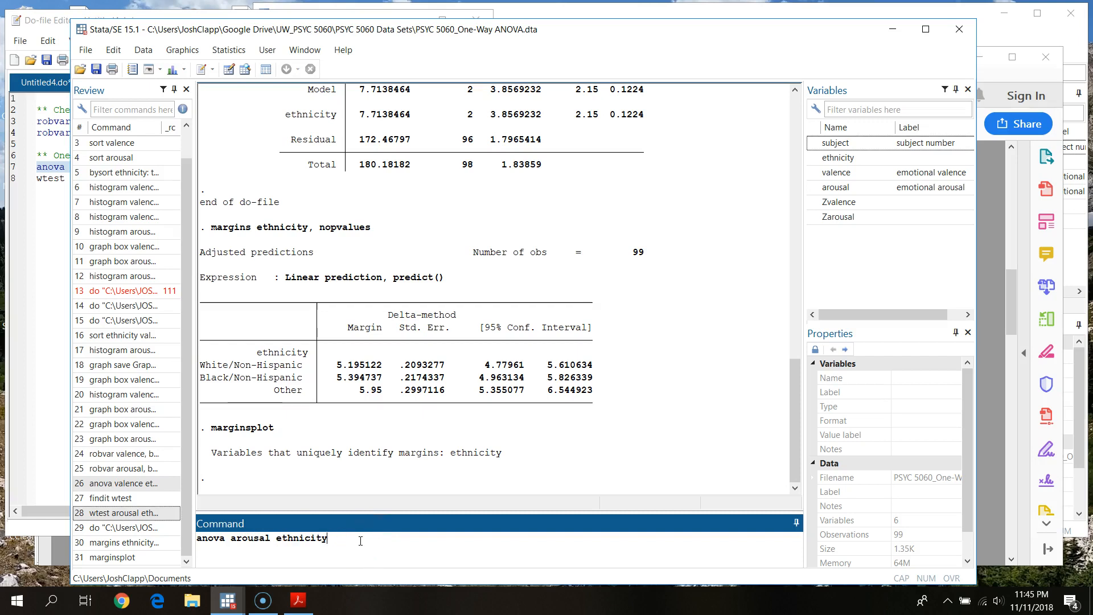
{"action": "key", "text": "Return"}
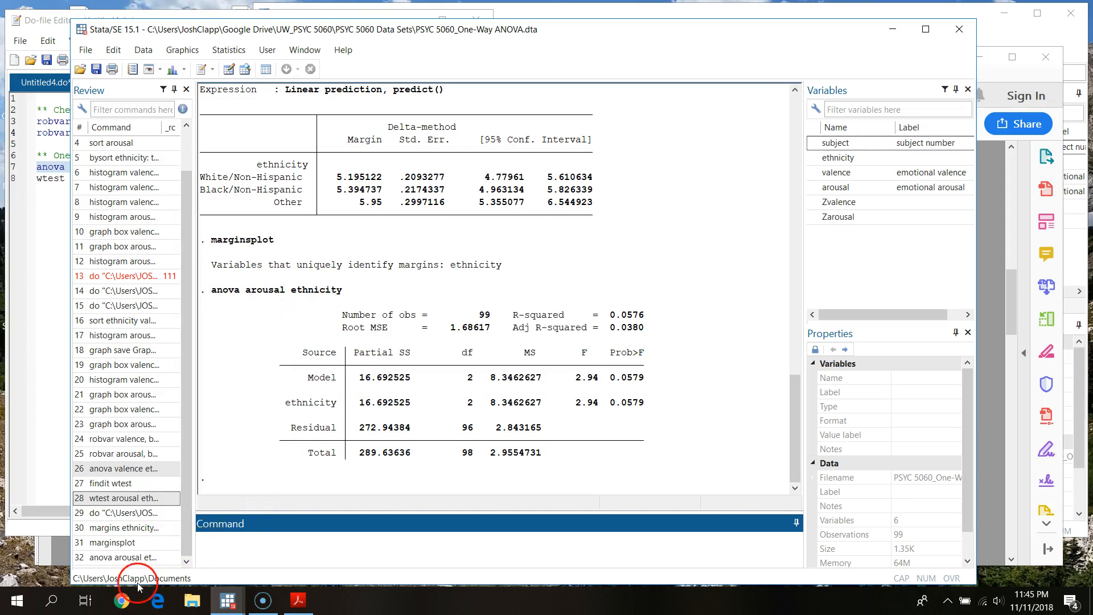
Rerun "margins ethnicity, nopvalues" from the command history for the arousal model.
{"action": "left_click", "coordinate": [135, 529]}
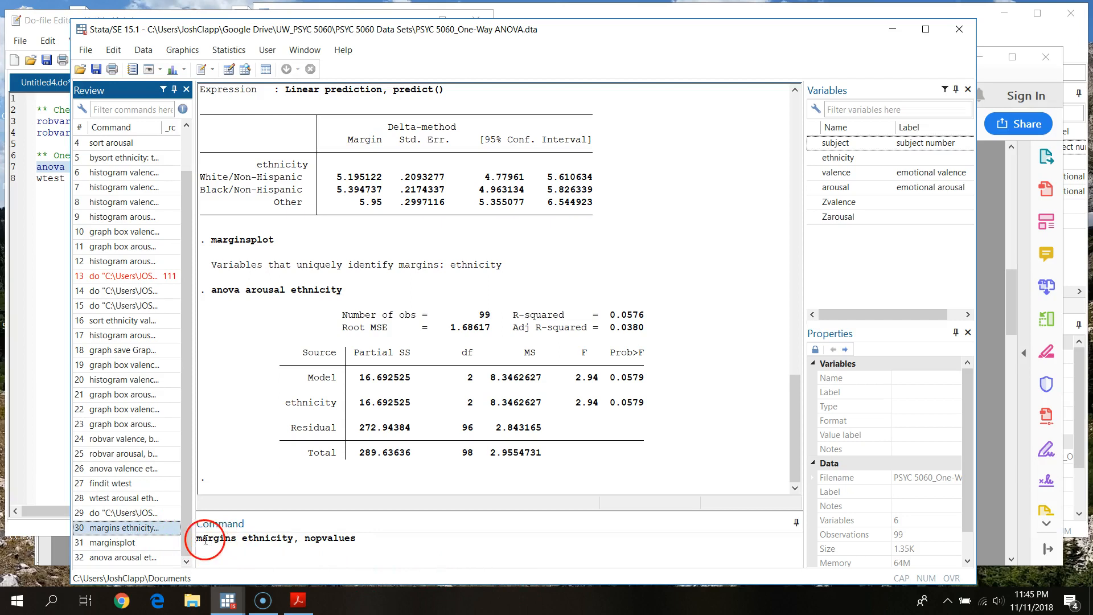
{"action": "left_click", "coordinate": [373, 538]}
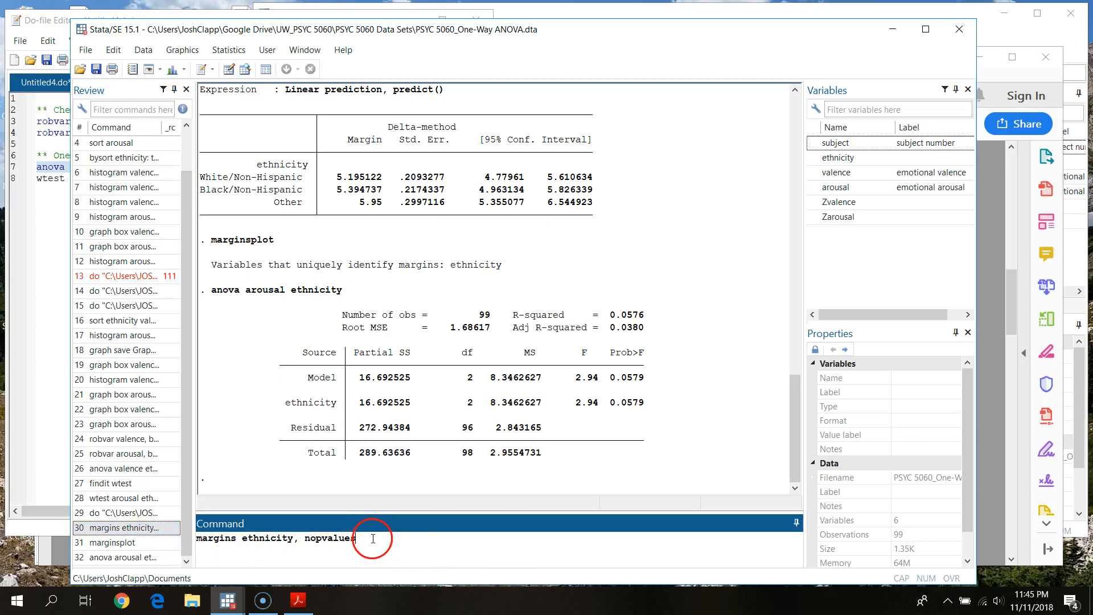
{"action": "key", "text": "Return"}
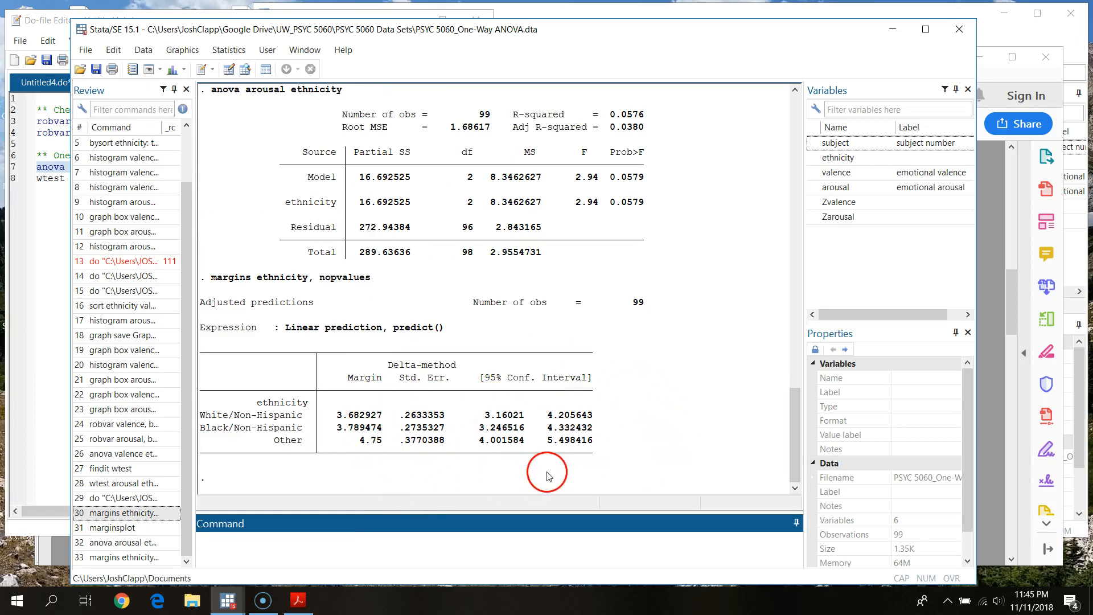
Rerun "marginsplot" from the command history to graph the arousal means, and return to the main Stata window.
{"action": "left_click", "coordinate": [120, 529]}
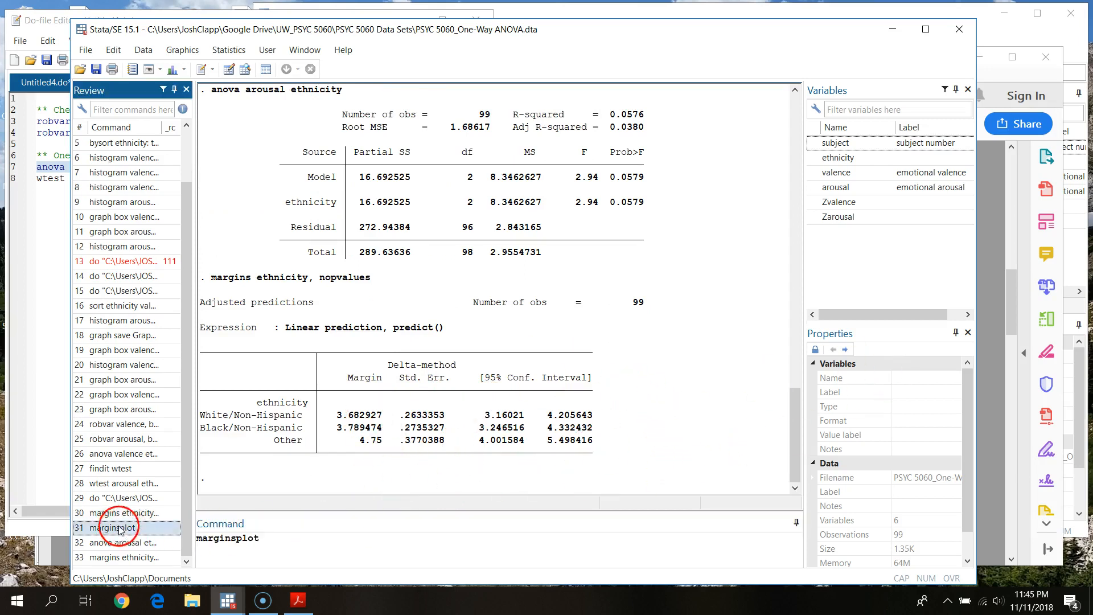
{"action": "left_click", "coordinate": [322, 542]}
{"action": "key", "text": "Return"}
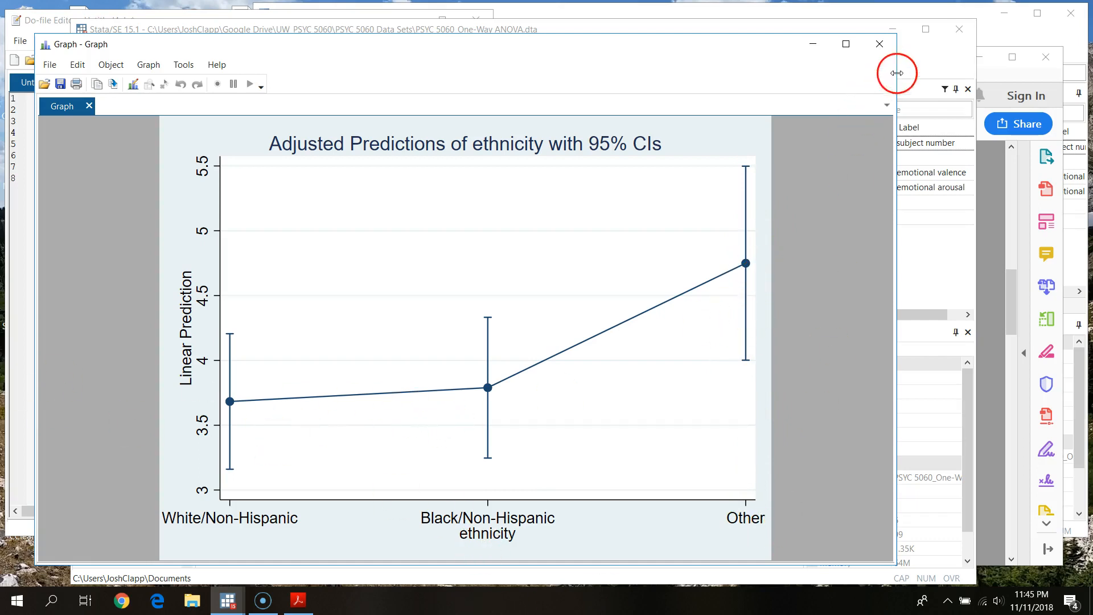
{"action": "mouse_move", "coordinate": [890, 89]}
{"action": "left_mouse_down"}
{"action": "mouse_move", "coordinate": [970, 58]}
{"action": "mouse_move", "coordinate": [915, 68]}
{"action": "mouse_move", "coordinate": [932, 74]}
{"action": "mouse_move", "coordinate": [908, 67]}
{"action": "left_mouse_up"}
{"action": "left_click", "coordinate": [909, 71]}
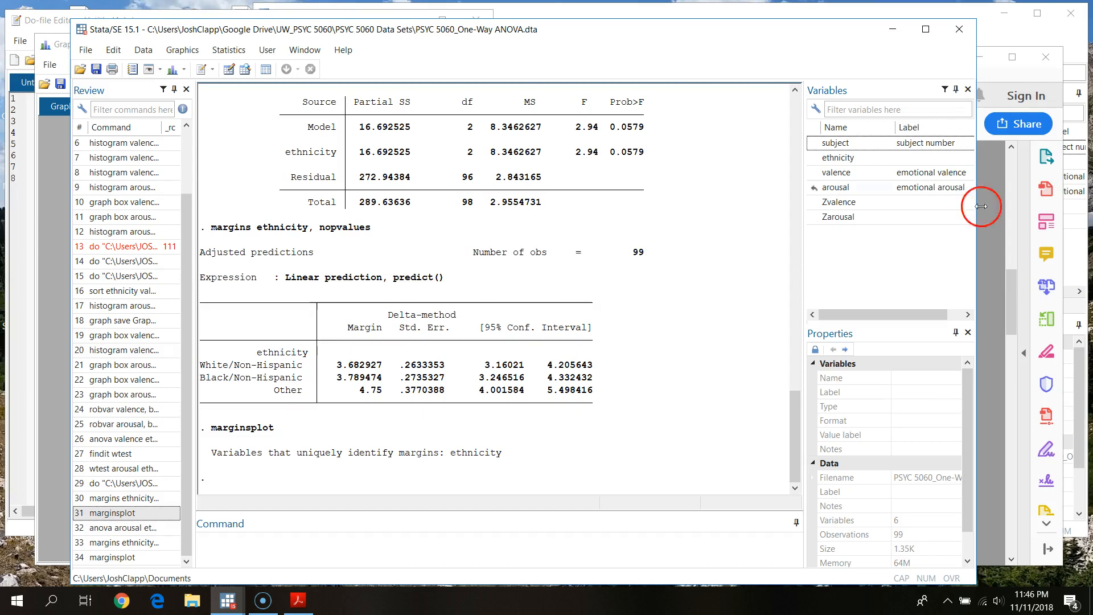
Find the effect sizes section on page 4 of the Acrobat PDF, and examine the sums of squares in Stata's arousal ANOVA table.
{"action": "left_click", "coordinate": [1011, 302]}
{"action": "left_click_drag", "start_coordinate": [1011, 301], "coordinate": [1010, 488]}
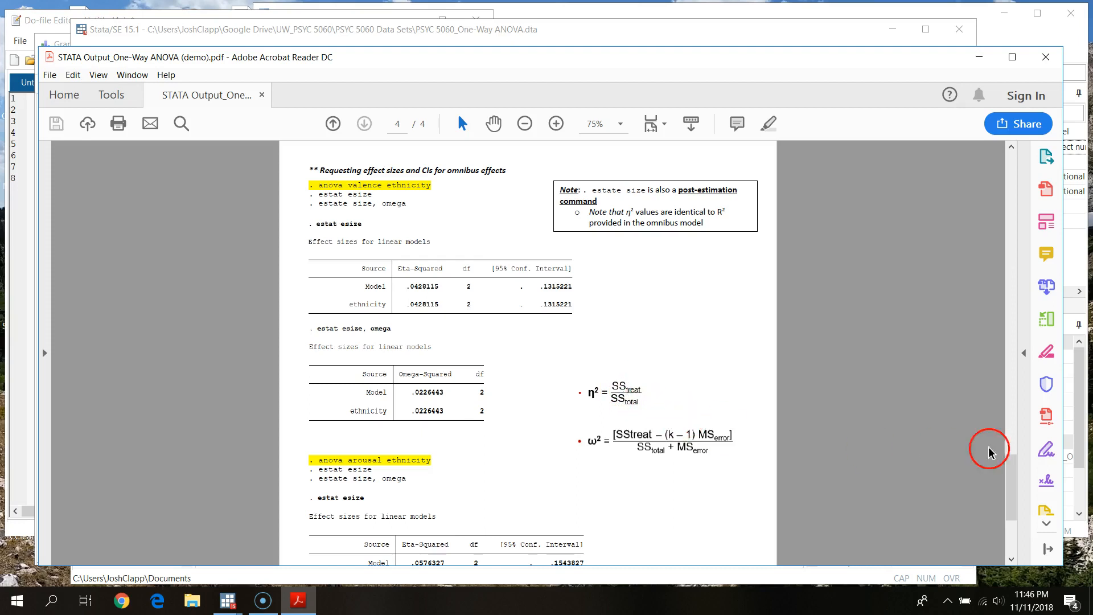
{"action": "left_click", "coordinate": [1012, 496]}
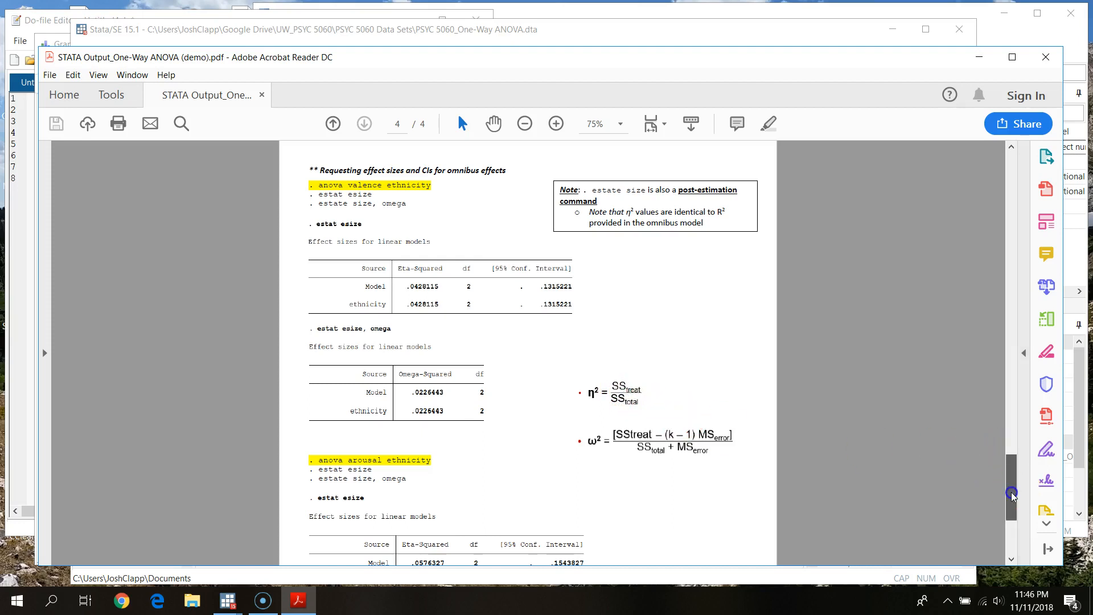
{"action": "left_click", "coordinate": [478, 29]}
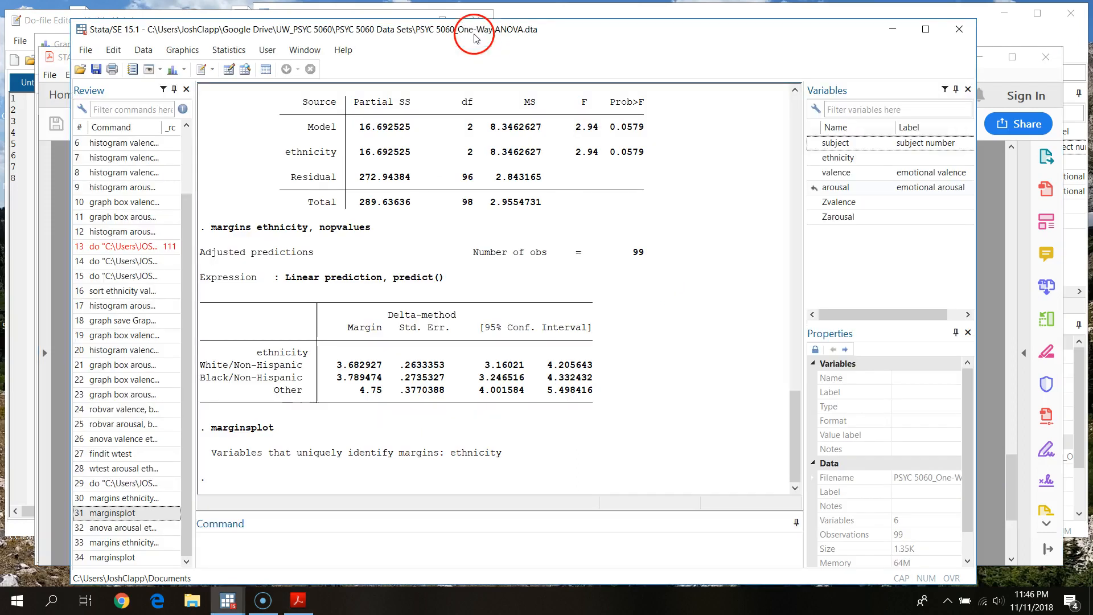
{"action": "scroll", "coordinate": [365, 357], "scroll_direction": "up", "scroll_amount": 4}
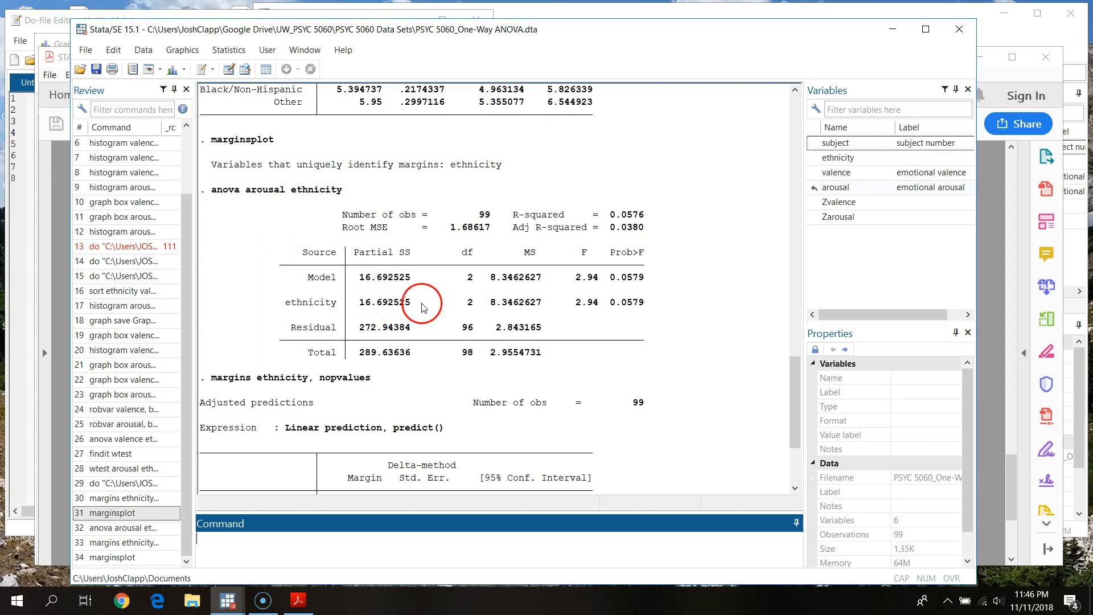
{"action": "left_click", "coordinate": [427, 358]}
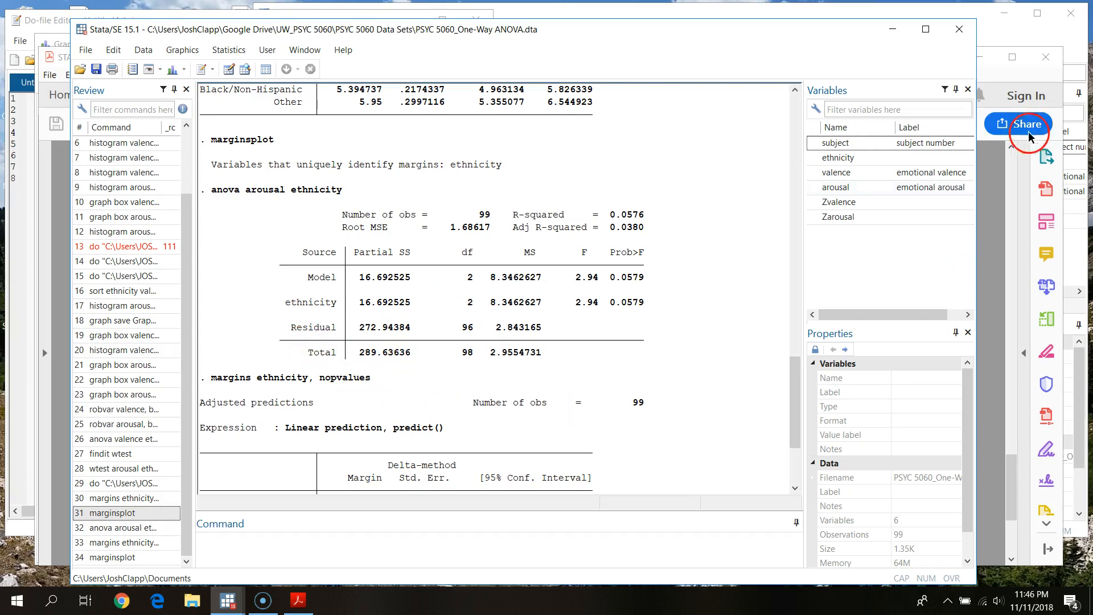
Match the terms of the omega-squared formula in the Acrobat PDF to the sums of squares and mean squares in Stata's arousal ANOVA table.
{"action": "left_click", "coordinate": [980, 255]}
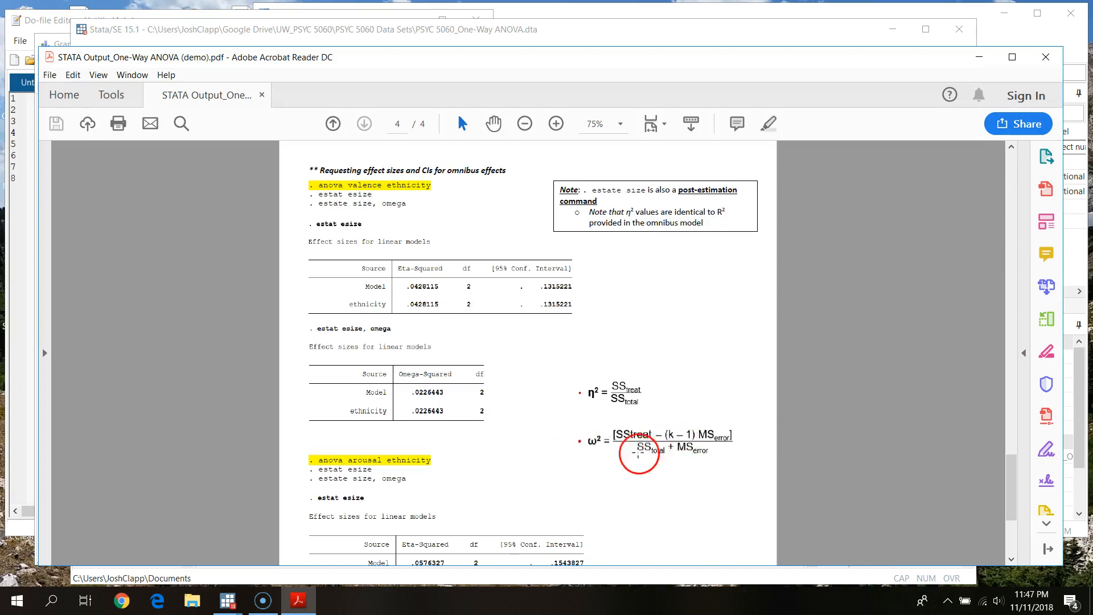
{"action": "scroll", "coordinate": [638, 454], "scroll_direction": "down", "scroll_amount": 3}
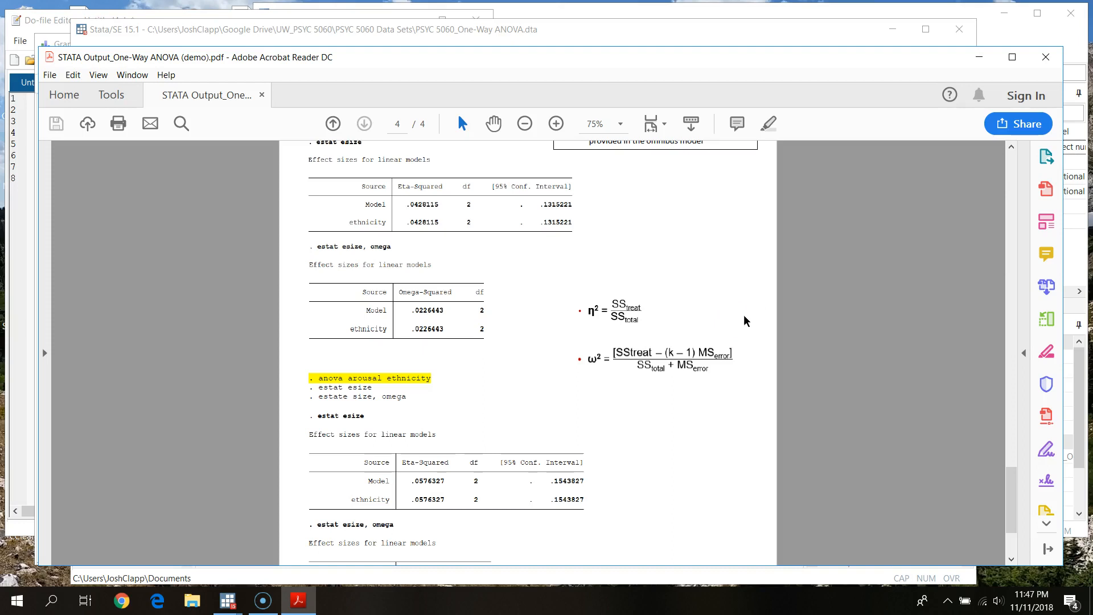
{"action": "left_click", "coordinate": [712, 340]}
{"action": "left_click", "coordinate": [330, 38]}
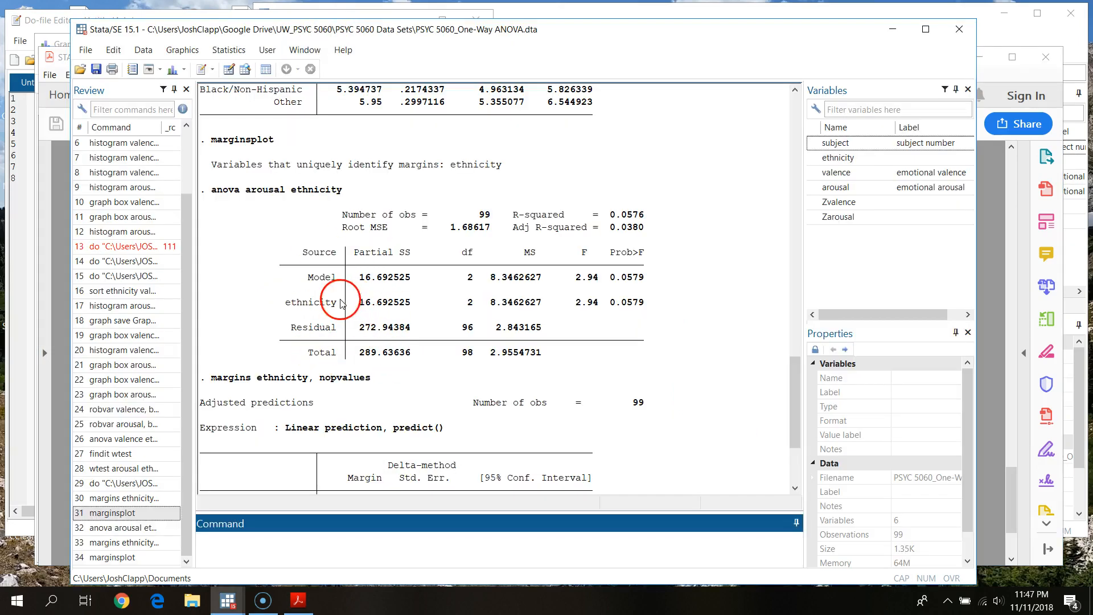
{"action": "left_click", "coordinate": [997, 279]}
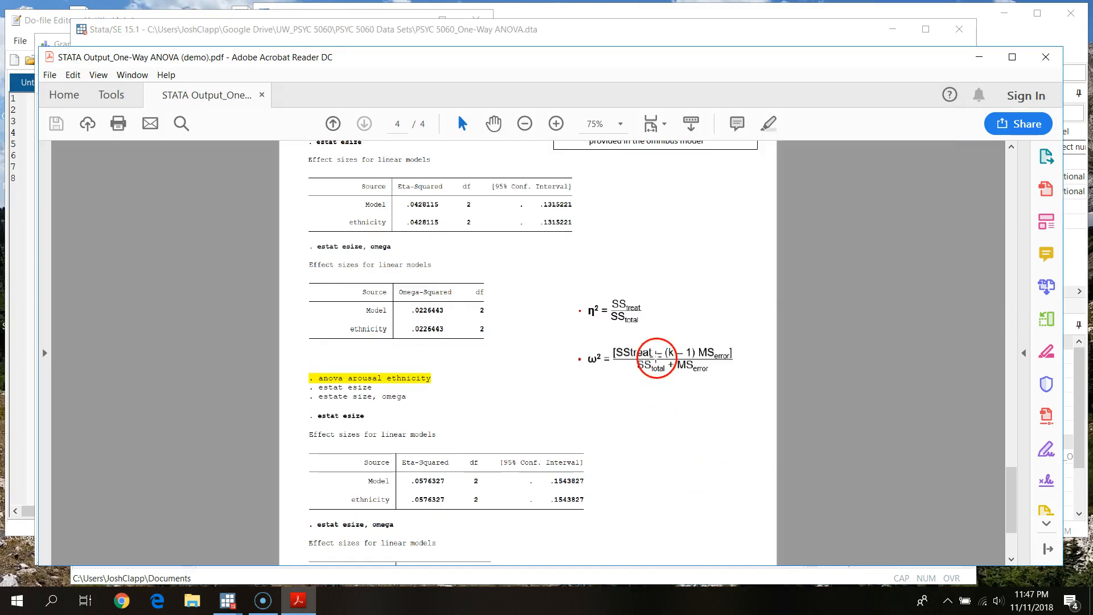
{"action": "left_click", "coordinate": [319, 28]}
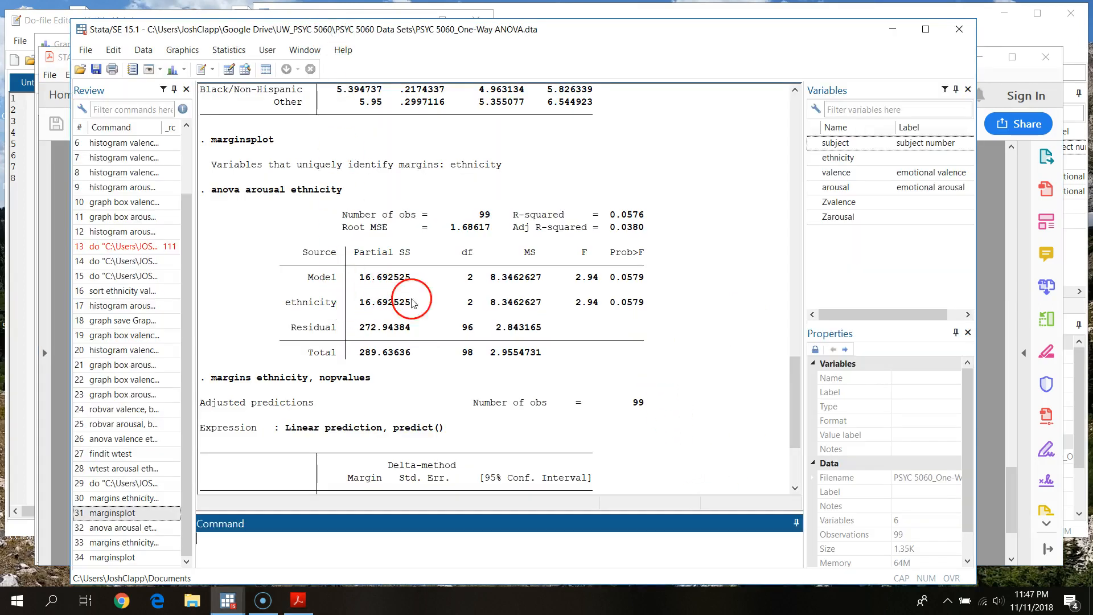
{"action": "left_click", "coordinate": [983, 317]}
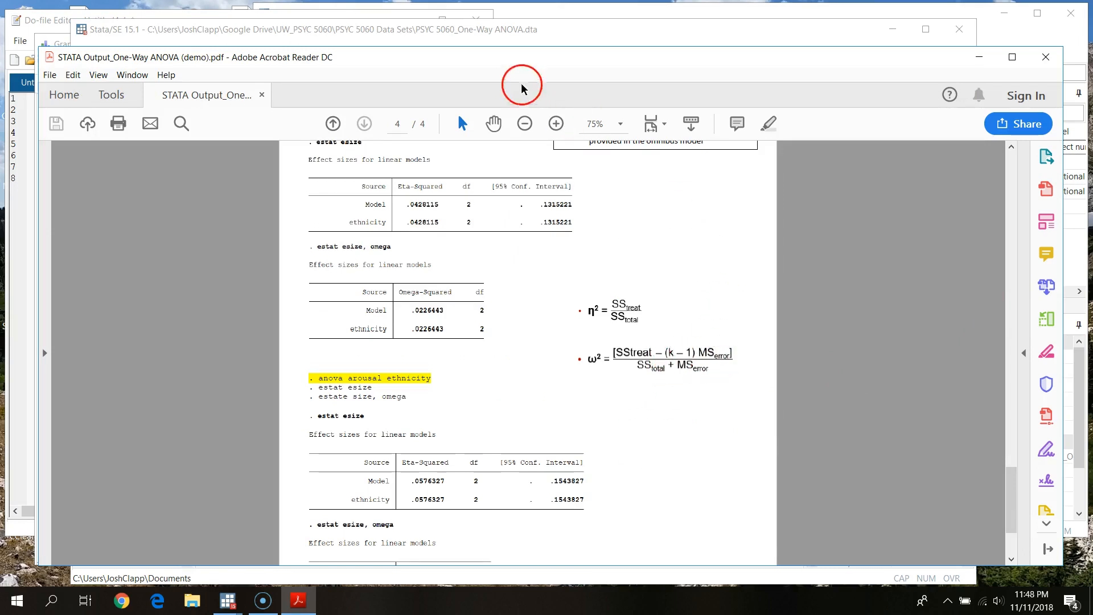
{"action": "left_click", "coordinate": [527, 29]}
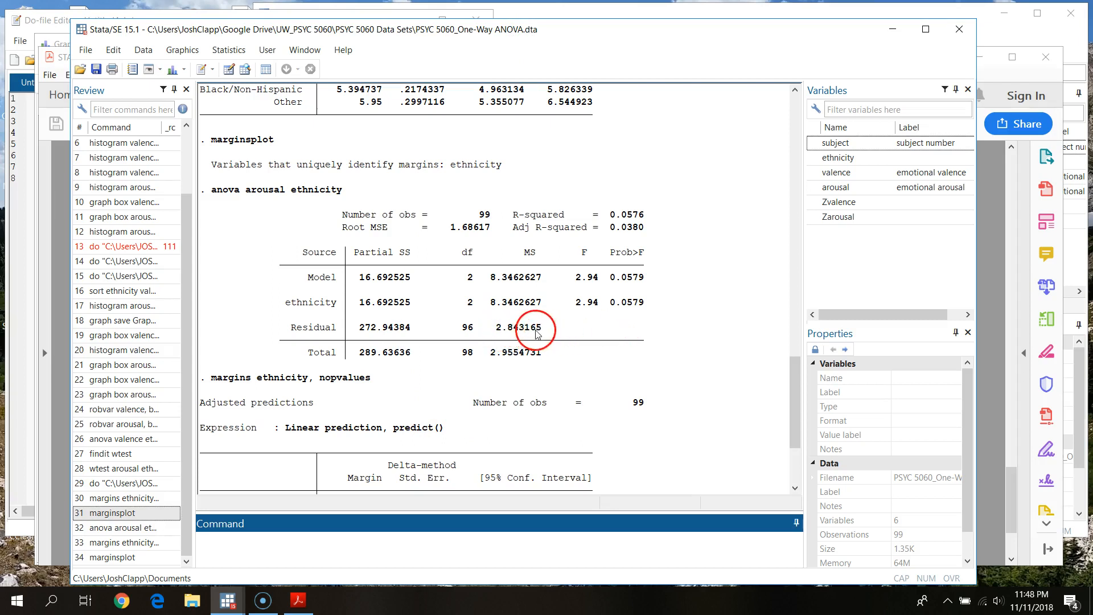
{"action": "left_click", "coordinate": [989, 204]}
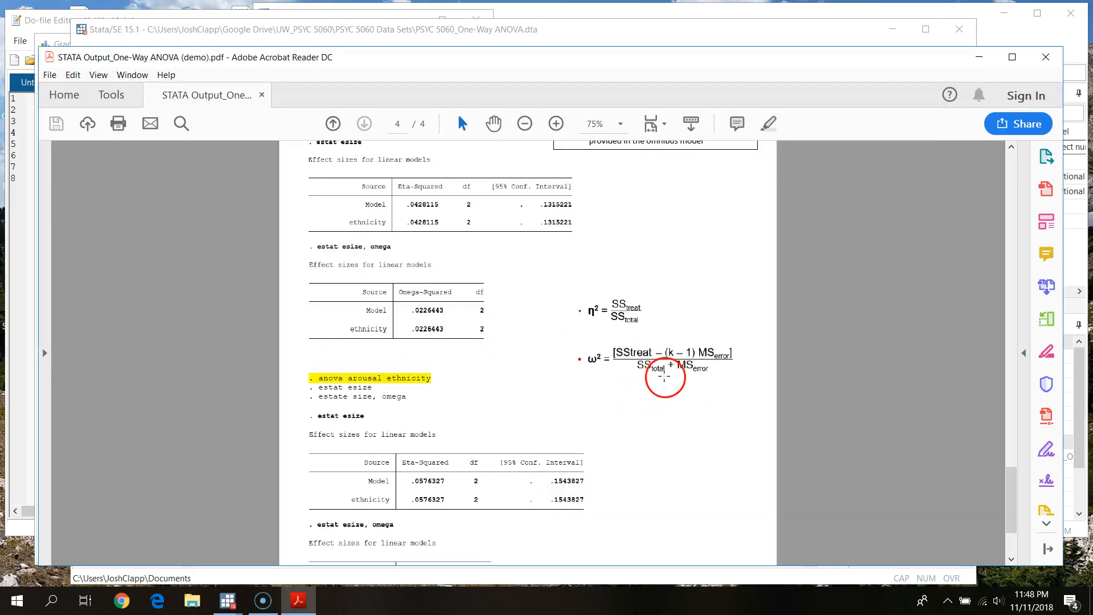
Check the error mean square in Stata's arousal ANOVA table against the omega-squared formula, and review the effect size commands in the Acrobat PDF.
{"action": "left_click", "coordinate": [462, 41]}
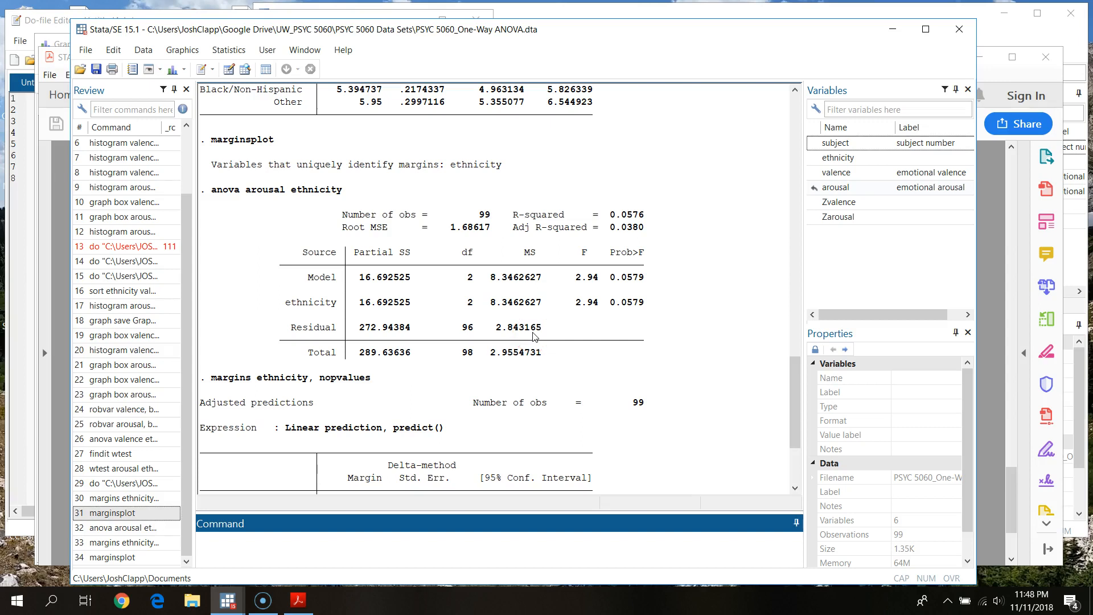
{"action": "left_click", "coordinate": [993, 318]}
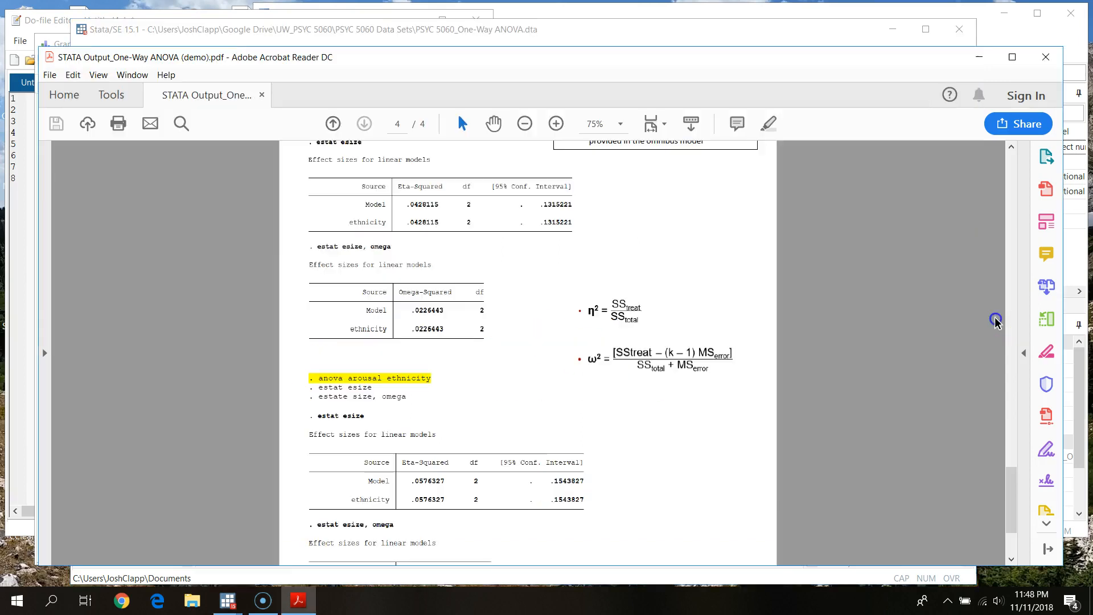
{"action": "scroll", "coordinate": [660, 427], "scroll_direction": "up", "scroll_amount": 4}
{"action": "scroll", "coordinate": [646, 434], "scroll_direction": "down", "scroll_amount": 7}
{"action": "scroll", "coordinate": [636, 442], "scroll_direction": "up", "scroll_amount": 6}
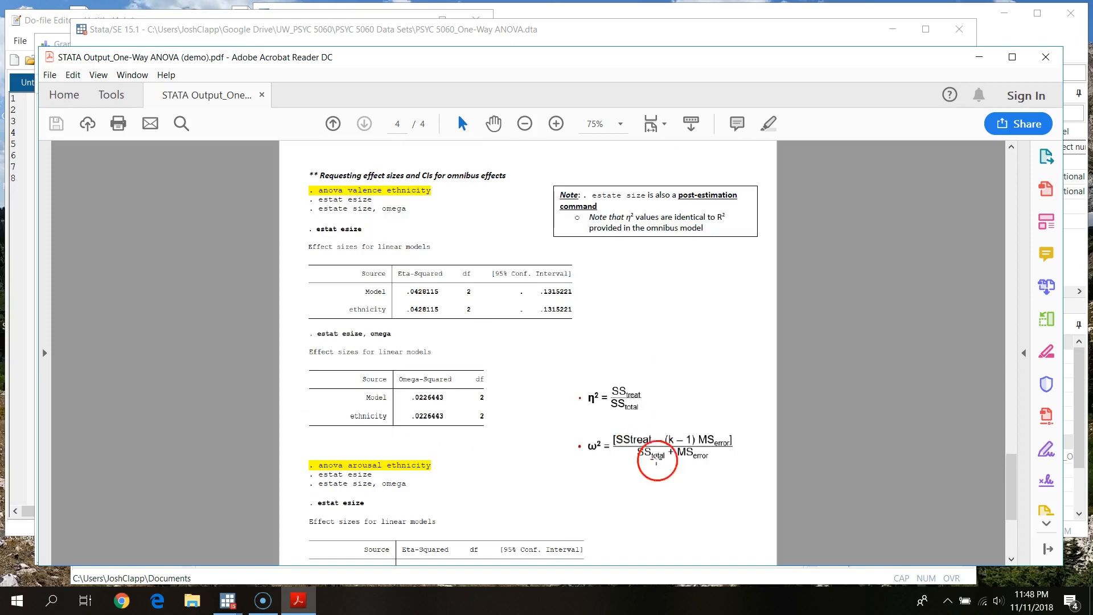
Switch to Stata's Do-file Editor and run only the line "anova valence ethnicity", keeping that line in the file.
{"action": "left_click", "coordinate": [747, 34]}
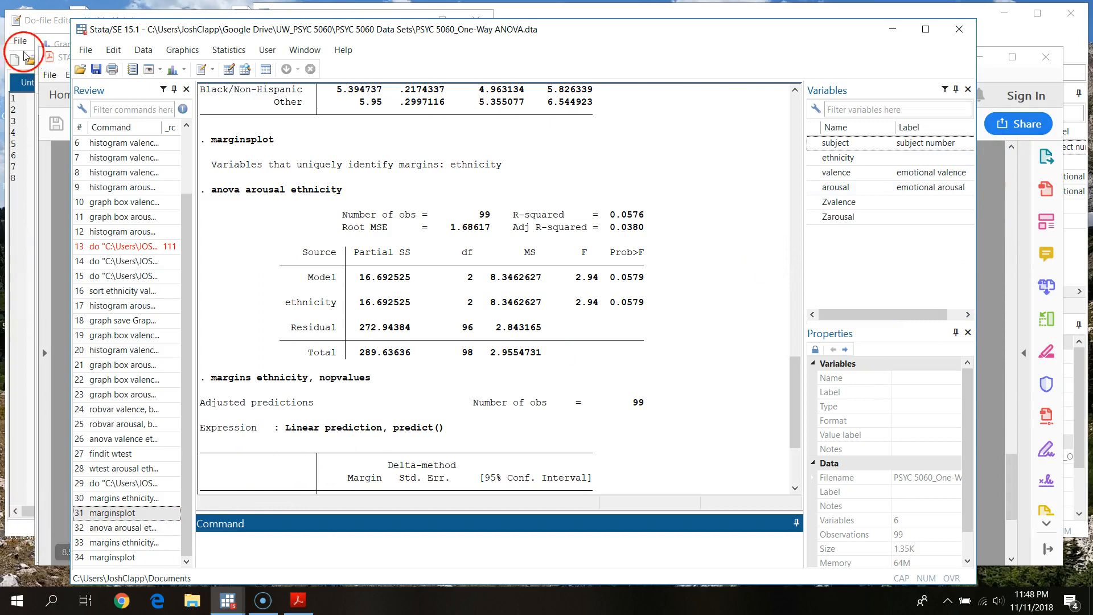
{"action": "left_click", "coordinate": [35, 22]}
{"action": "left_click", "coordinate": [49, 180]}
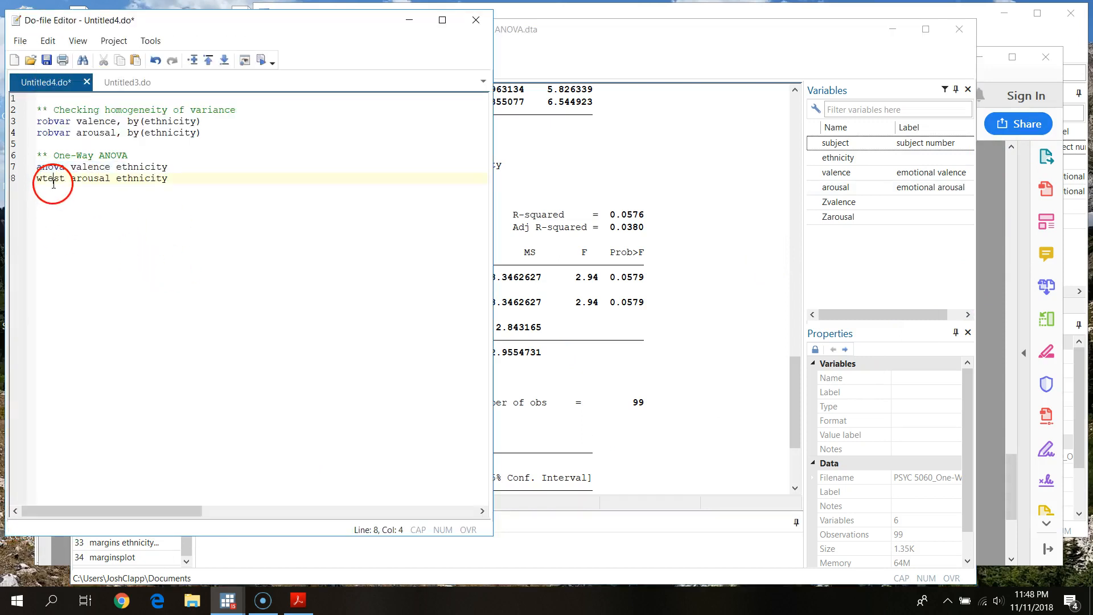
{"action": "left_click", "coordinate": [20, 167]}
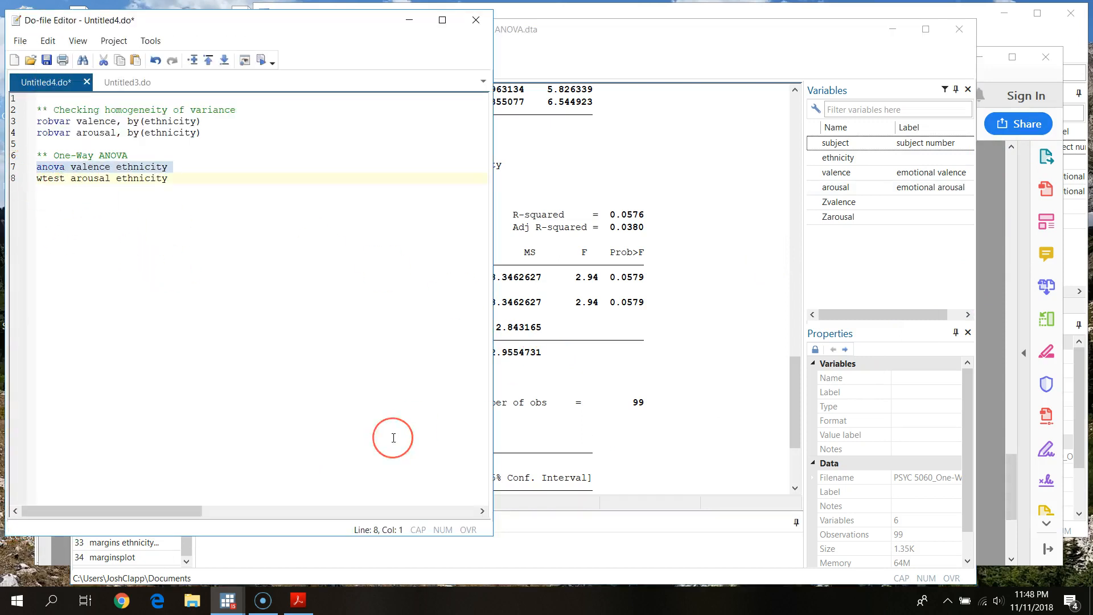
{"action": "key", "text": "Delete"}
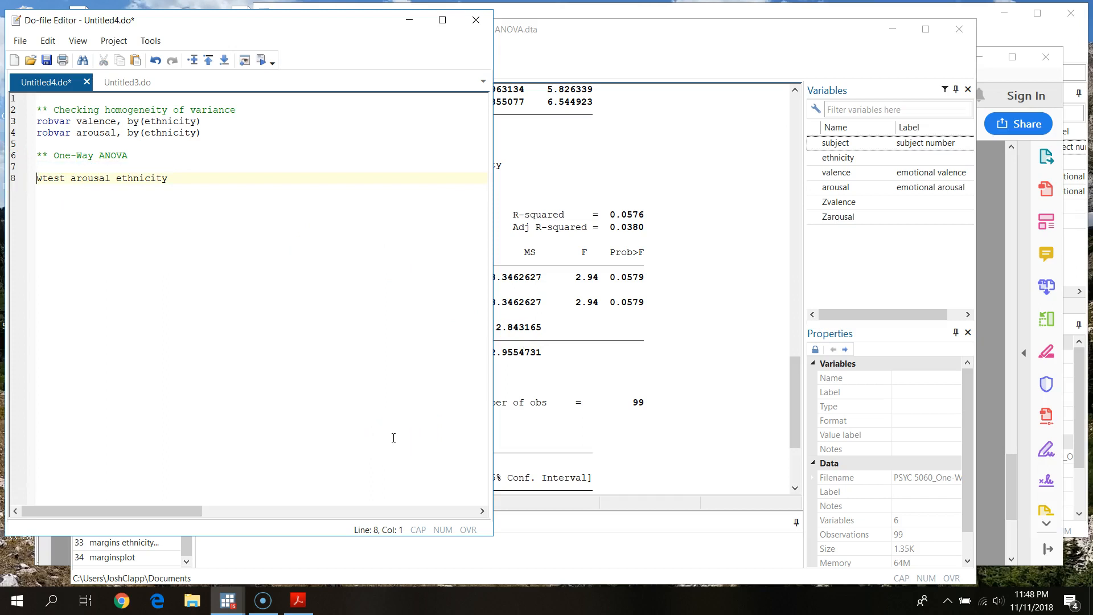
{"action": "left_click", "coordinate": [330, 395]}
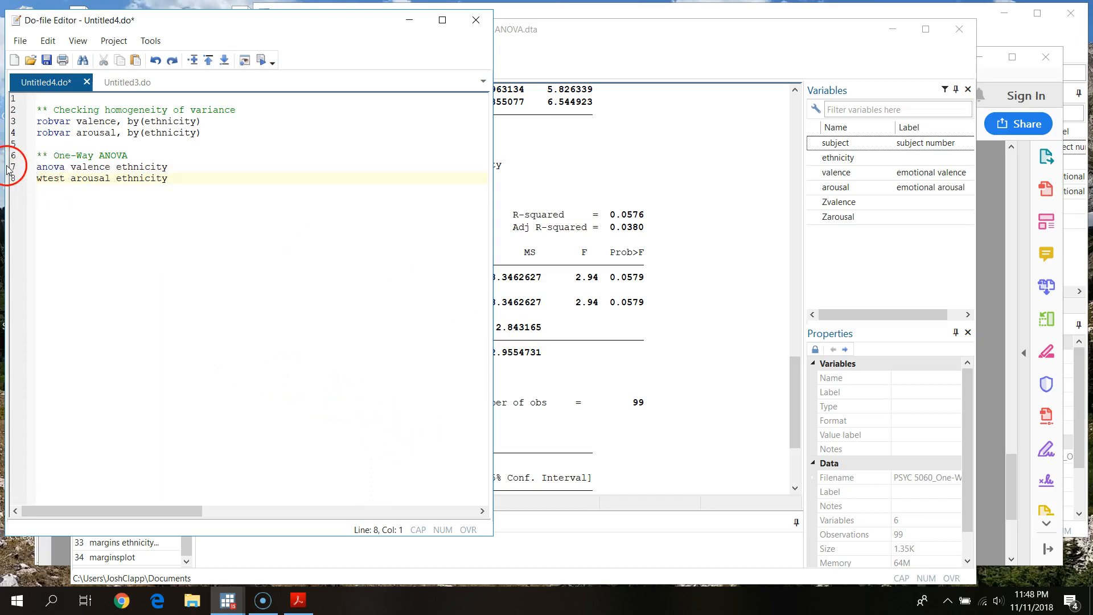
{"action": "left_click", "coordinate": [8, 167]}
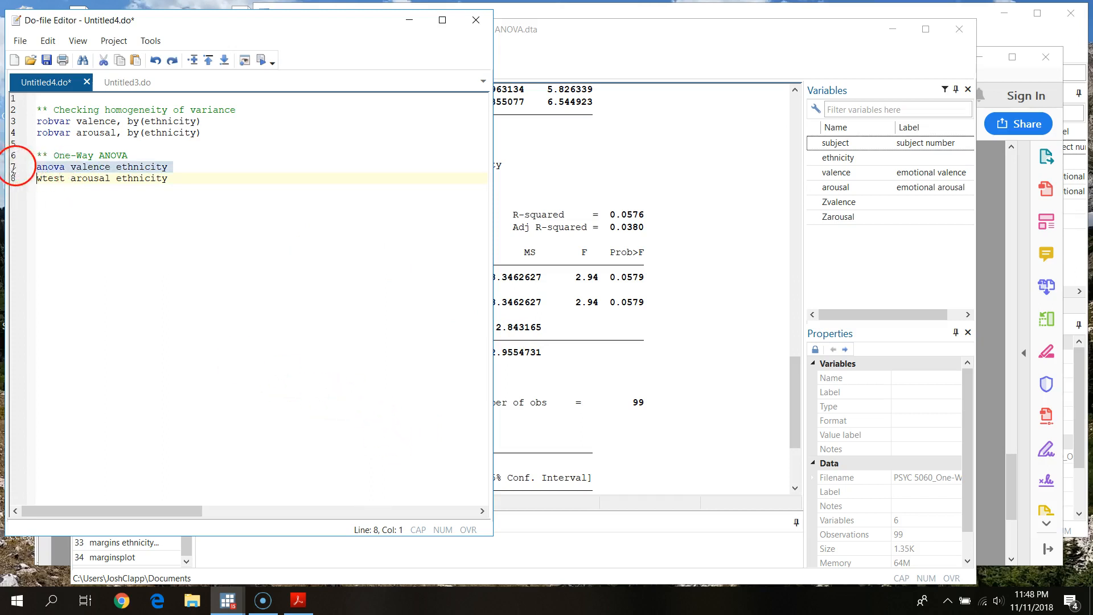
{"action": "left_click", "coordinate": [261, 60]}
Request eta-squared for the valence model with "estat esize" in Stata, checking the command against the Acrobat PDF handout.
{"action": "left_click", "coordinate": [596, 535]}
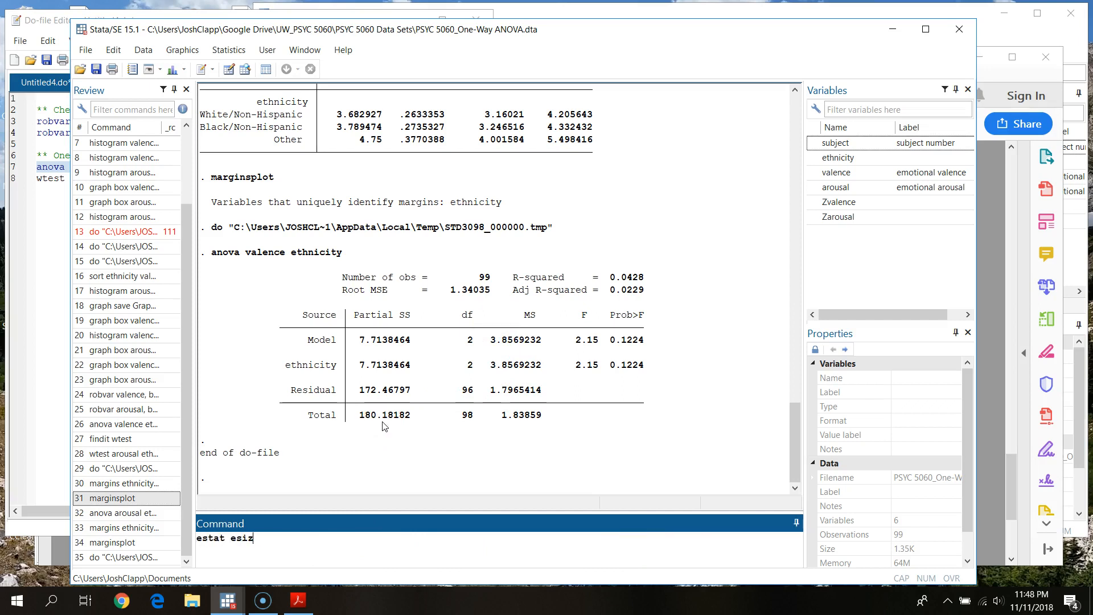
{"action": "left_click", "coordinate": [993, 265]}
{"action": "scroll", "coordinate": [745, 382], "scroll_direction": "up", "scroll_amount": 1}
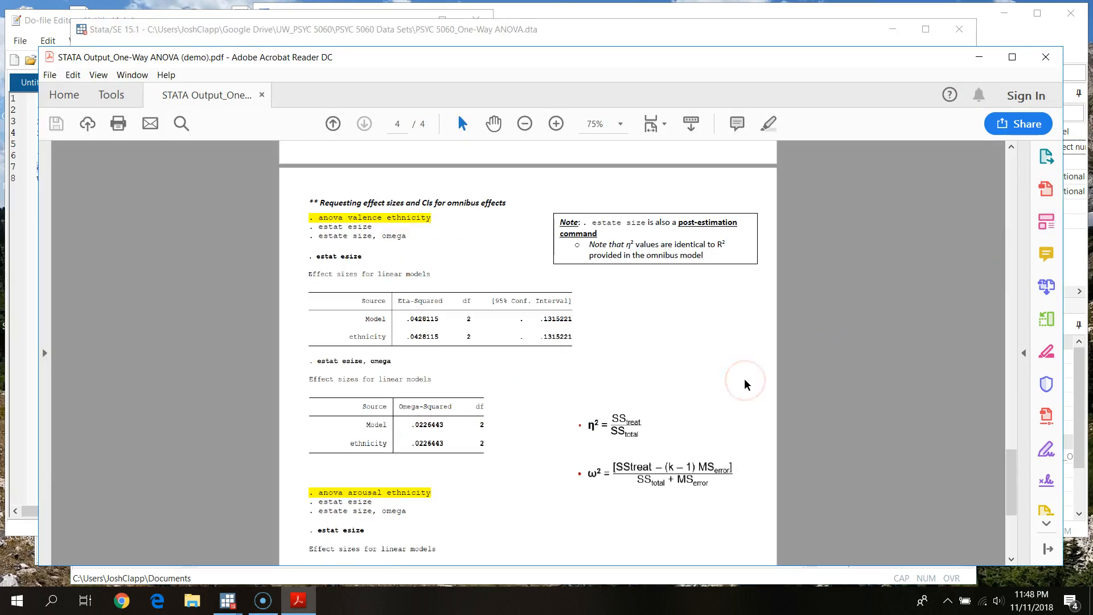
{"action": "left_click", "coordinate": [789, 37]}
{"action": "key", "text": "Return"}
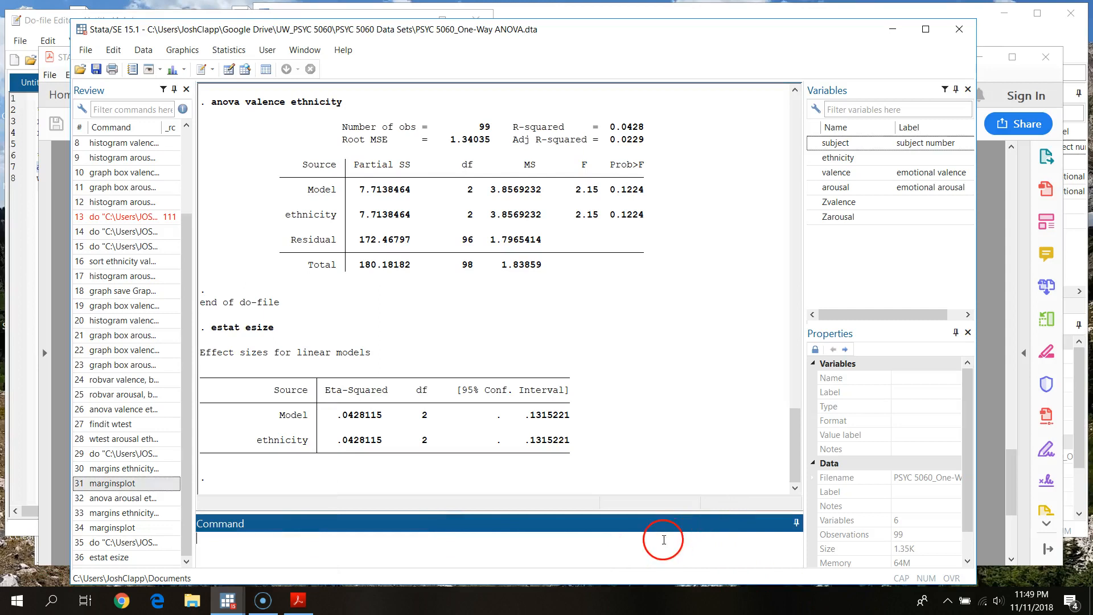
{"action": "left_click", "coordinate": [664, 479]}
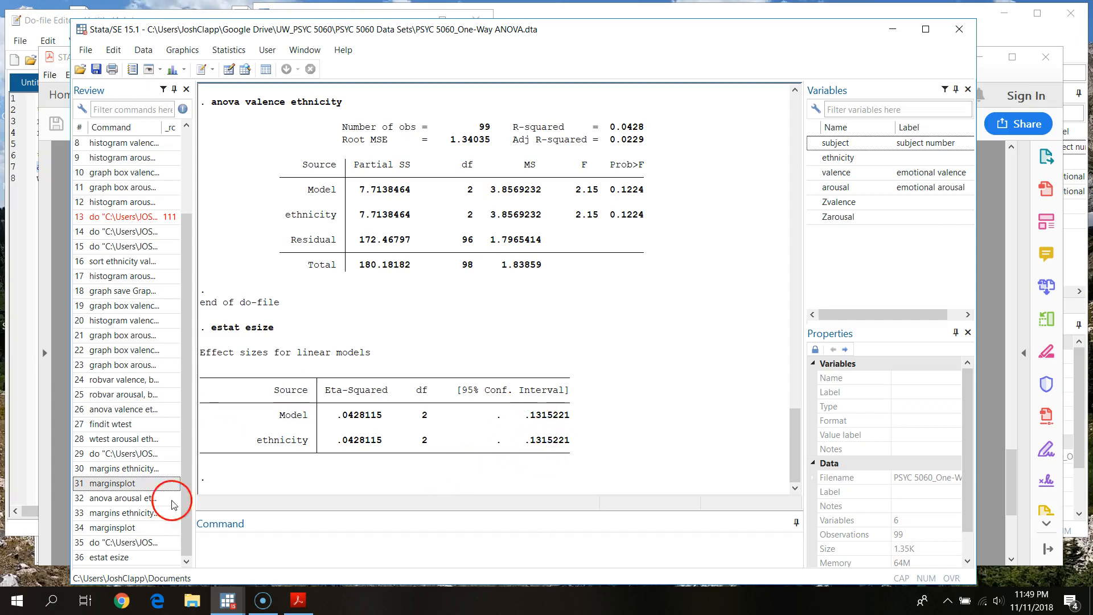
Reuse "estat esize" from the command history and run it as "estat esize, omega" for the valence model.
{"action": "left_click", "coordinate": [114, 556]}
{"action": "left_click", "coordinate": [283, 547]}
{"action": "type", "text": ", "}
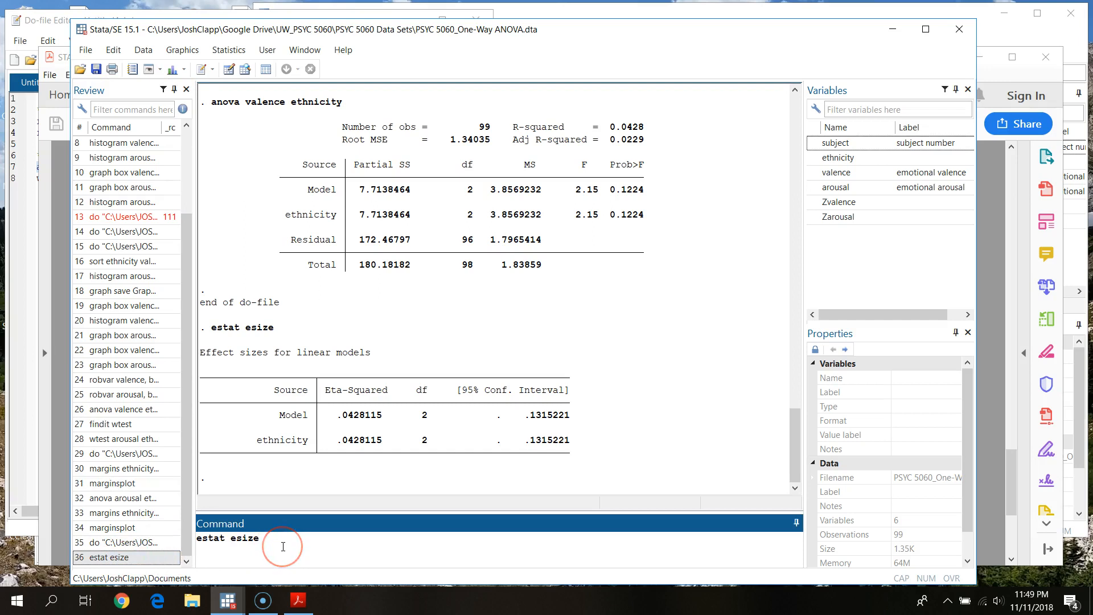
{"action": "type", "text": "omega"}
{"action": "key", "text": "Return"}
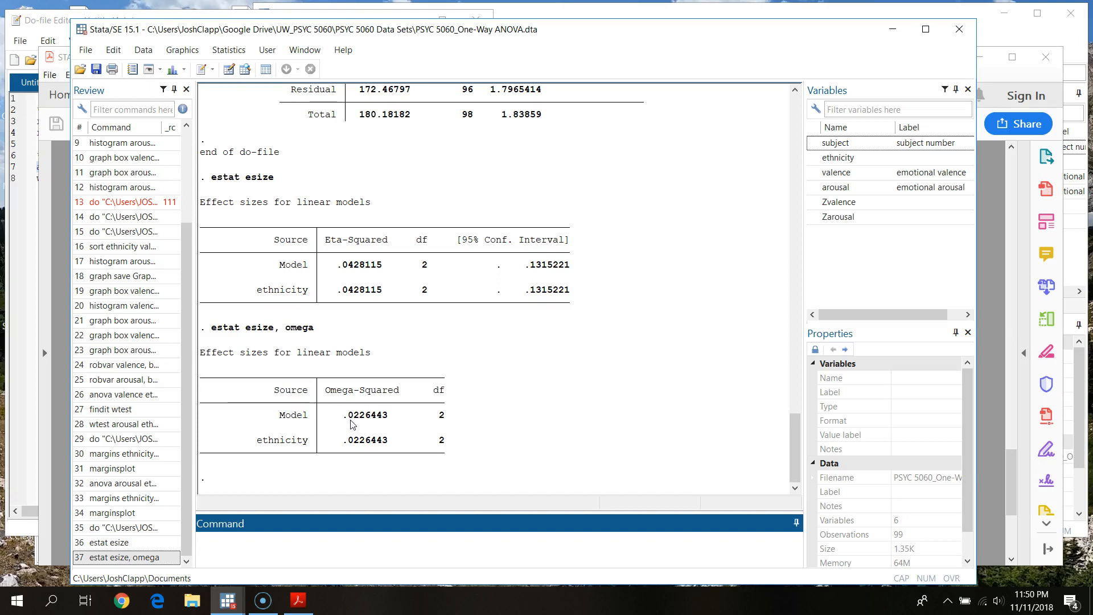
{"action": "left_click", "coordinate": [362, 422]}
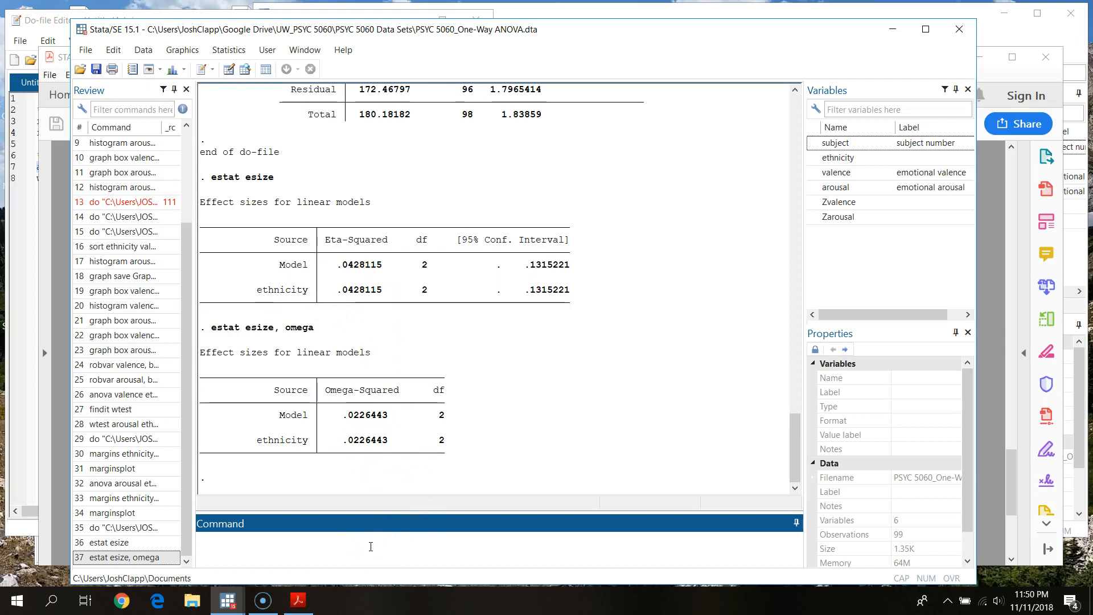
Run only the line "wtest arousal ethnicity" from the Do-file Editor, and return to the main Stata window.
{"action": "left_click", "coordinate": [24, 269]}
{"action": "left_click", "coordinate": [18, 178]}
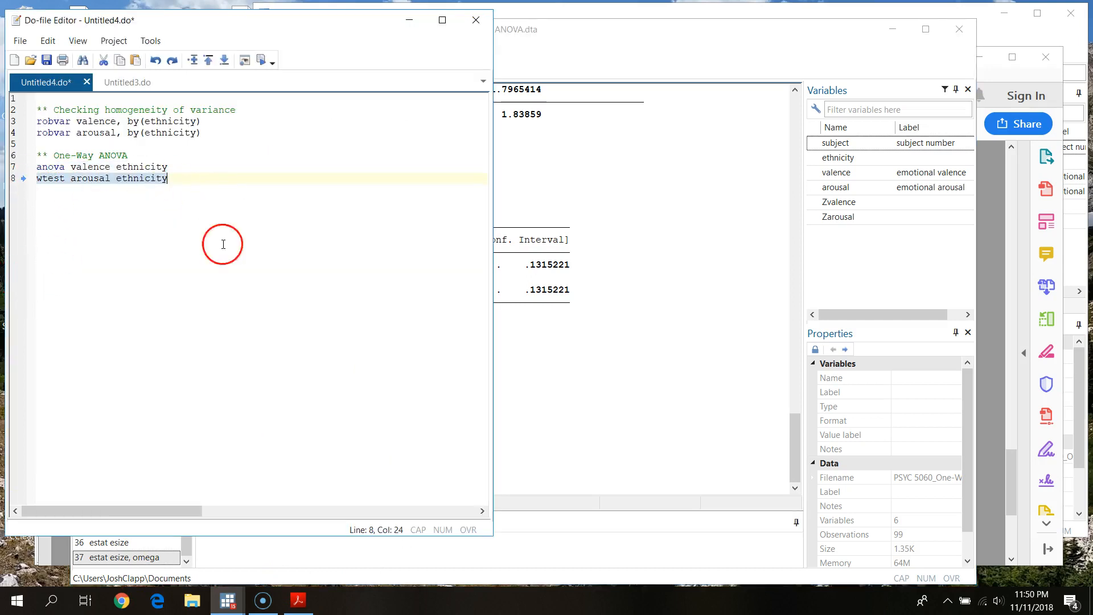
{"action": "left_click", "coordinate": [261, 60]}
{"action": "left_click", "coordinate": [711, 71]}
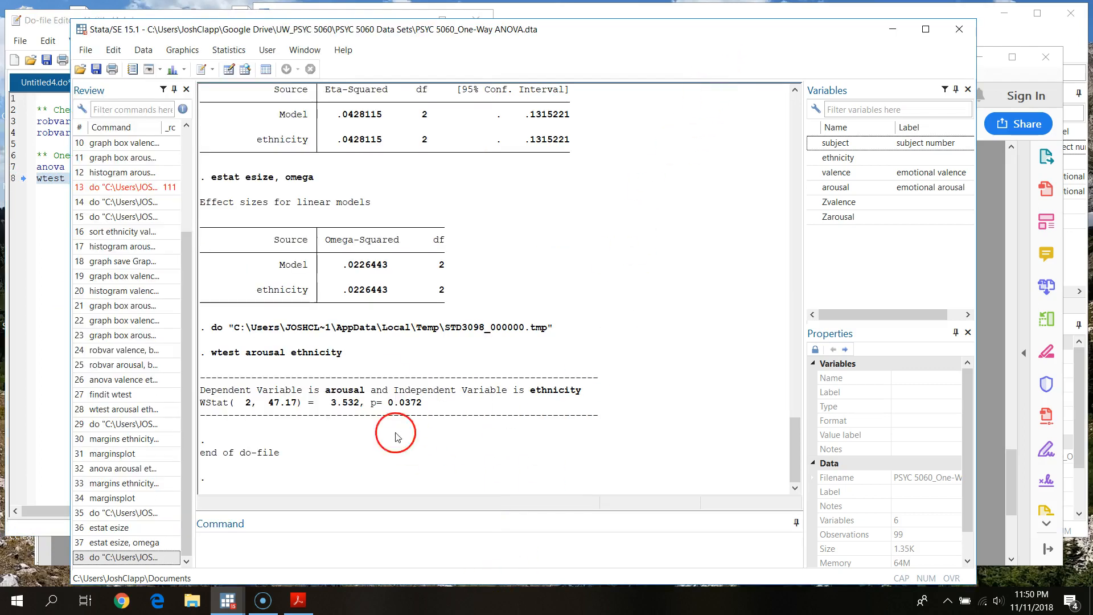
Rerun "anova arousal ethnicity" from the command history to make it the active model.
{"action": "left_click", "coordinate": [137, 544]}
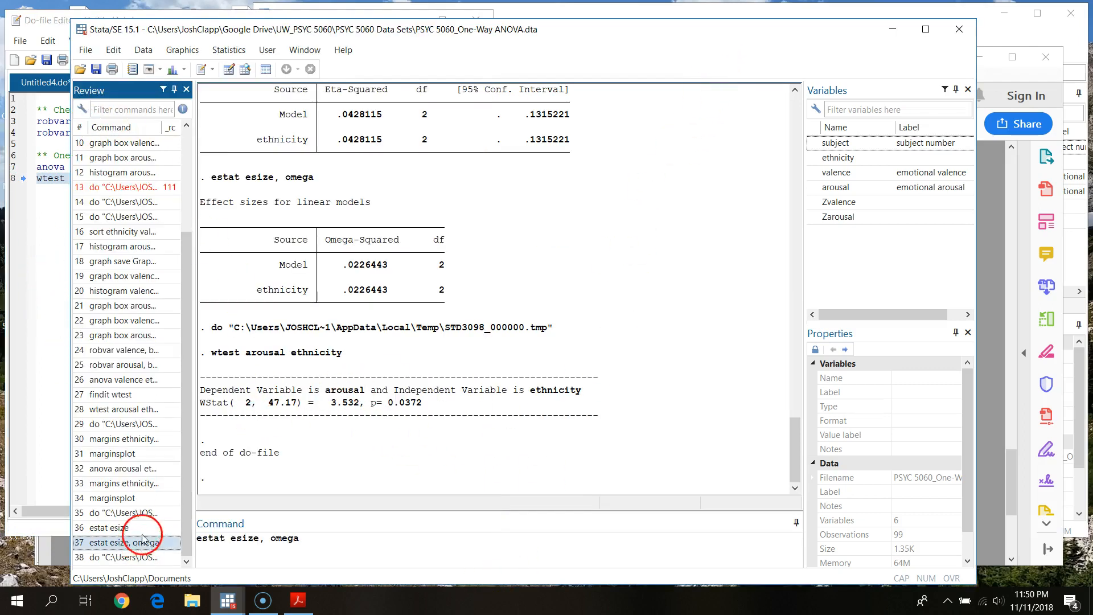
{"action": "left_click", "coordinate": [146, 470]}
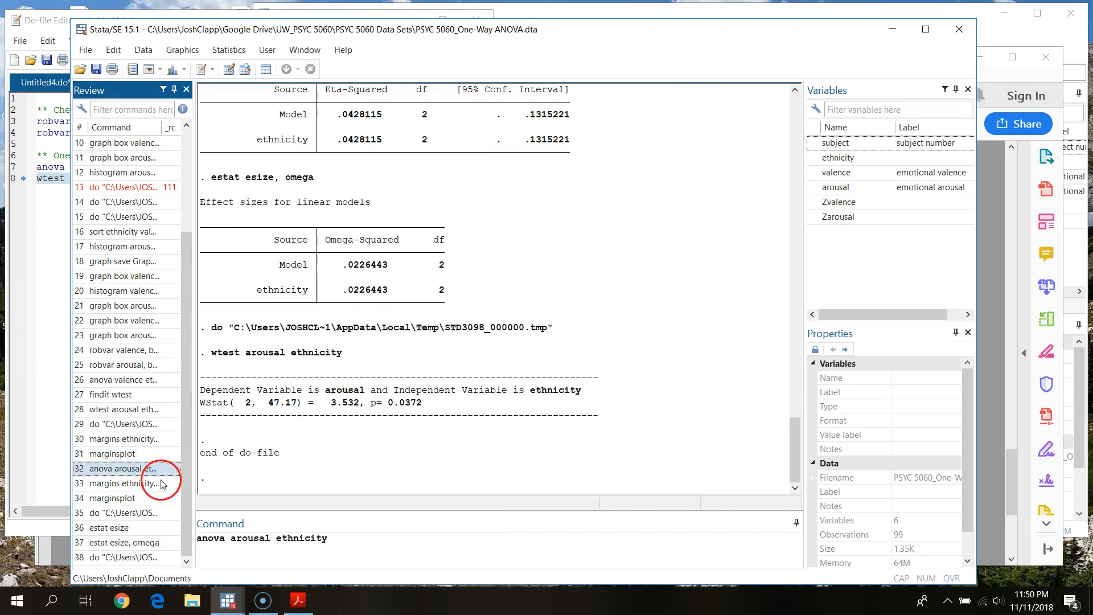
{"action": "left_click", "coordinate": [360, 539]}
{"action": "key", "text": "Return"}
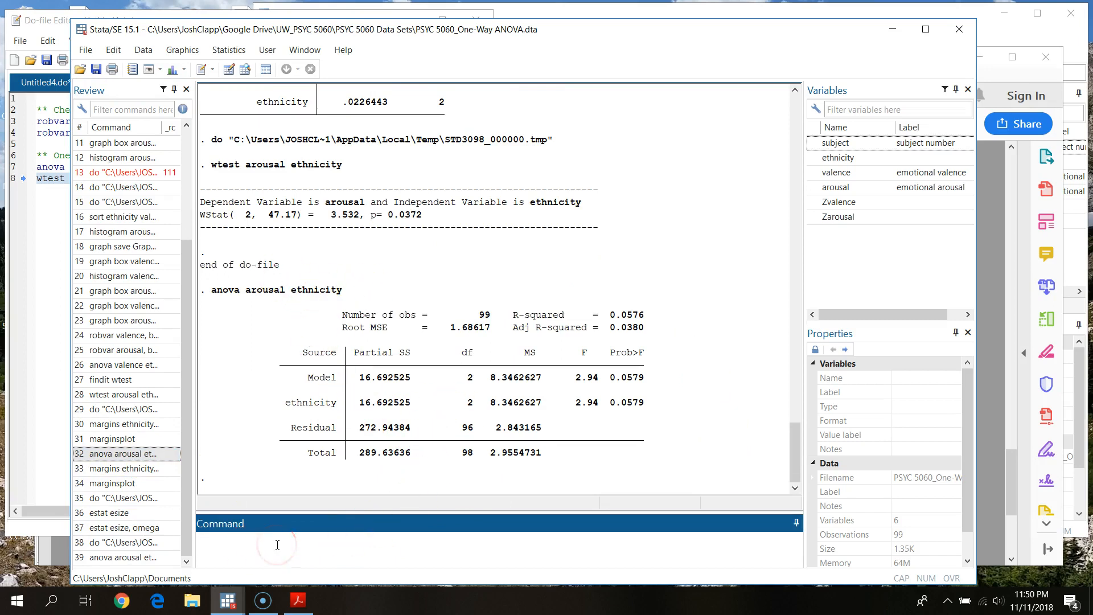
Request eta-squared and omega-squared for the arousal model with "estat esize" and "estat esize, omega".
{"action": "type", "text": "estat esize"}
{"action": "key", "text": "Return"}
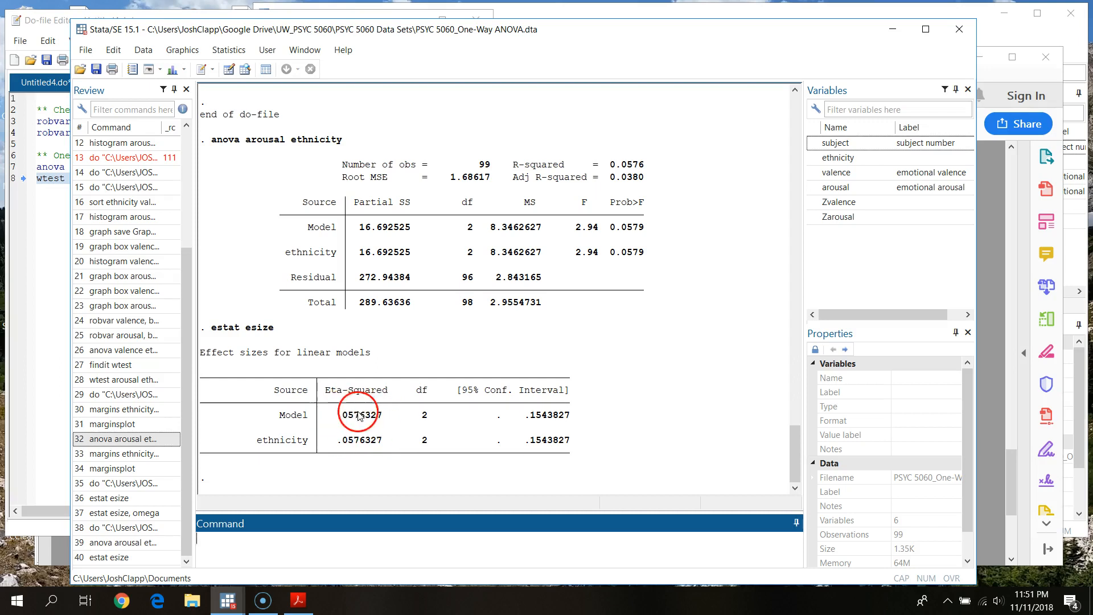
{"action": "left_click", "coordinate": [101, 557]}
{"action": "type", "text": ", omega"}
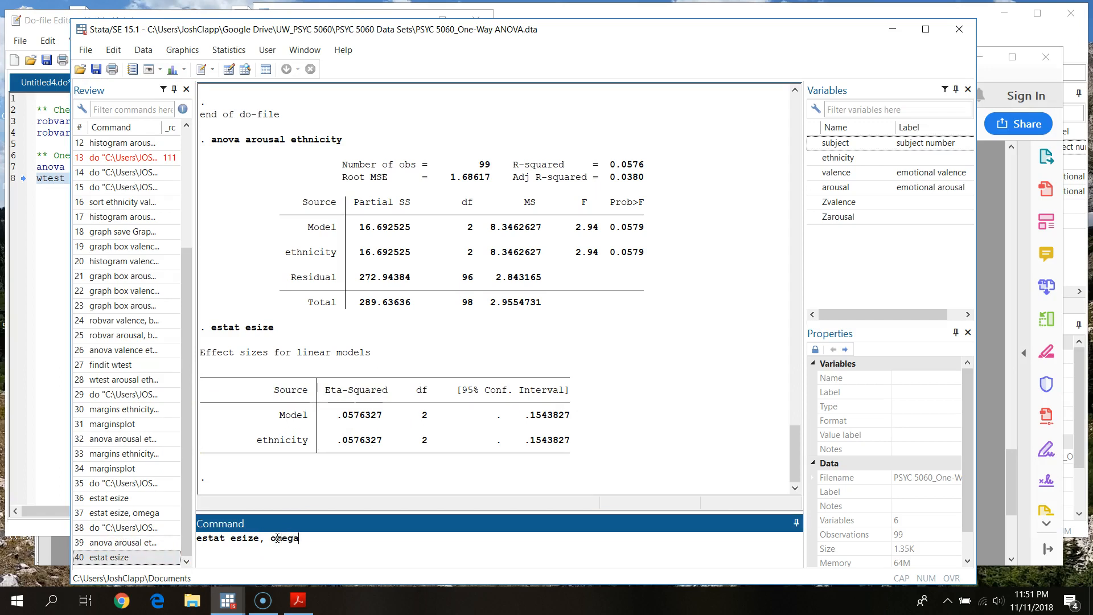
{"action": "key", "text": "Return"}
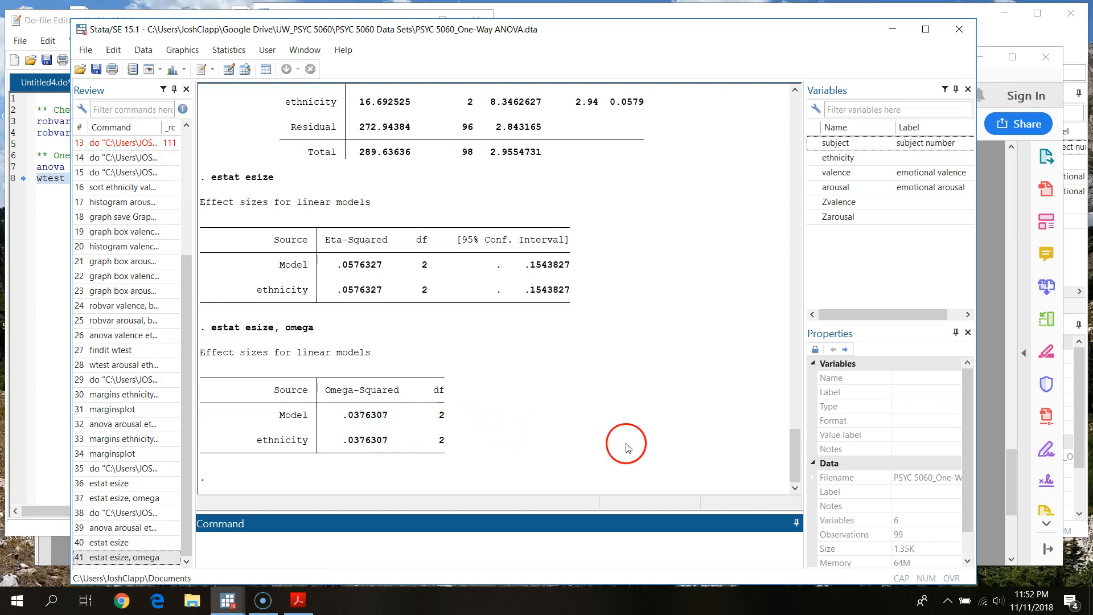
Compare the effect size tables and formulas on page 4 of the Acrobat PDF with Stata's effect size output for arousal.
{"action": "left_click", "coordinate": [1000, 395]}
{"action": "scroll", "coordinate": [613, 405], "scroll_direction": "down", "scroll_amount": 1}
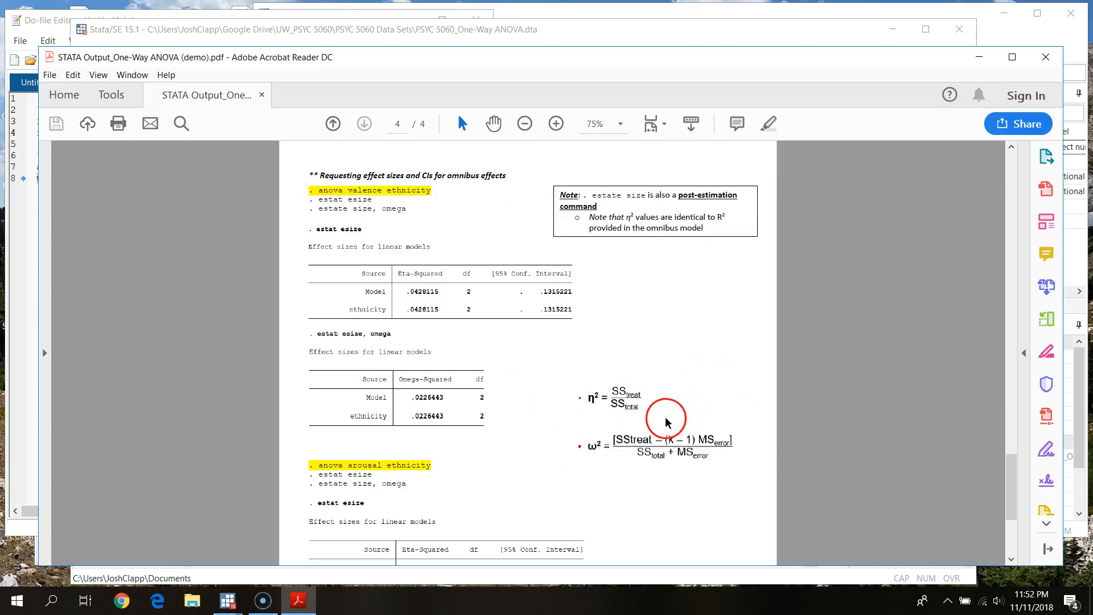
{"action": "scroll", "coordinate": [667, 421], "scroll_direction": "down", "scroll_amount": 3}
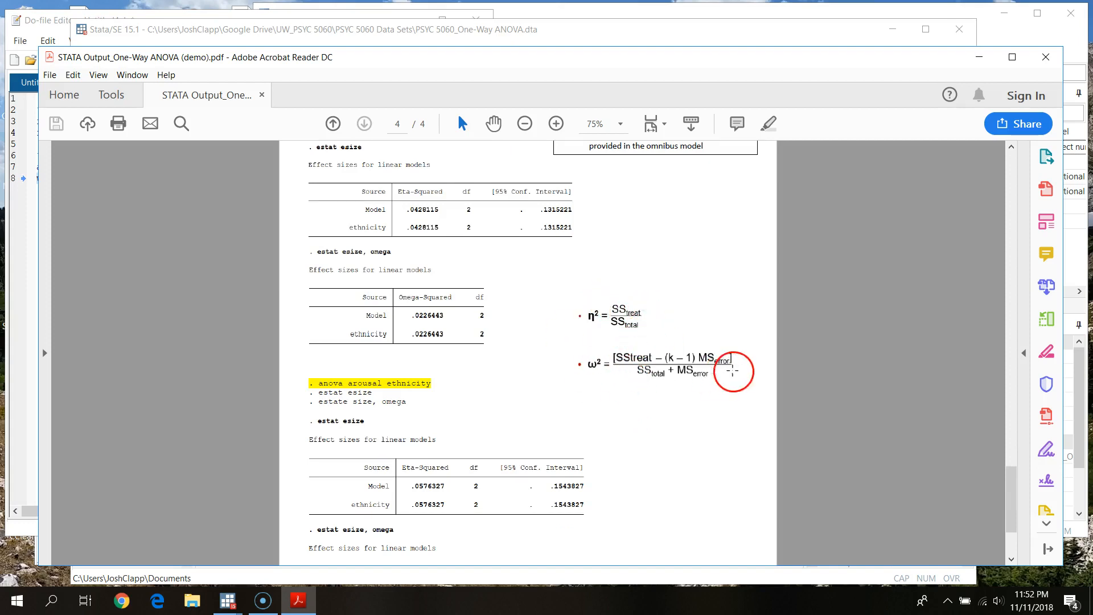
{"action": "scroll", "coordinate": [635, 359], "scroll_direction": "down", "scroll_amount": 5}
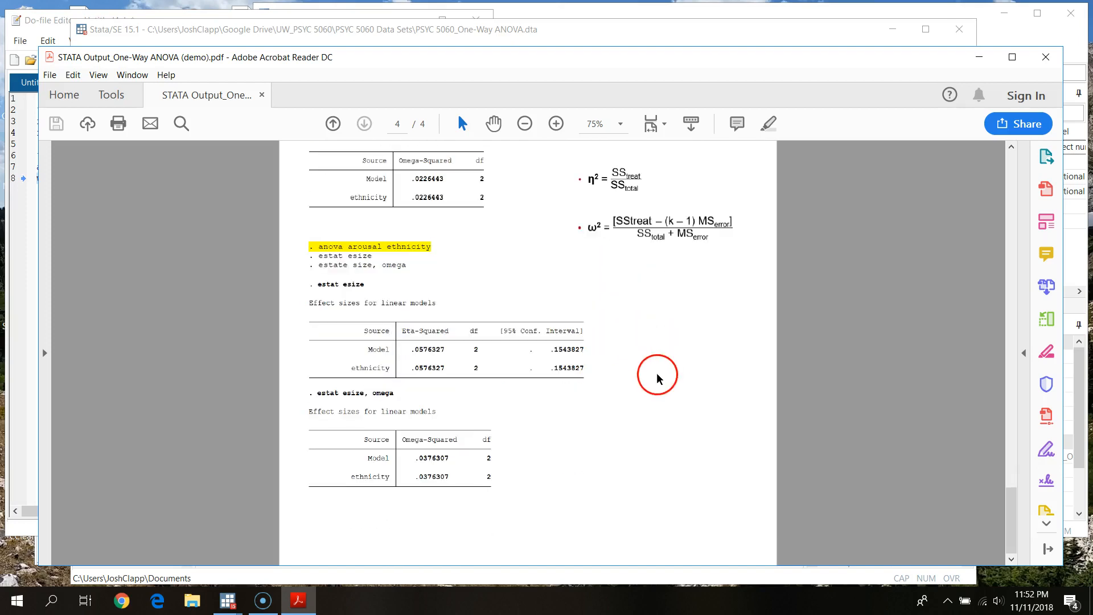
{"action": "scroll", "coordinate": [655, 378], "scroll_direction": "up", "scroll_amount": 6}
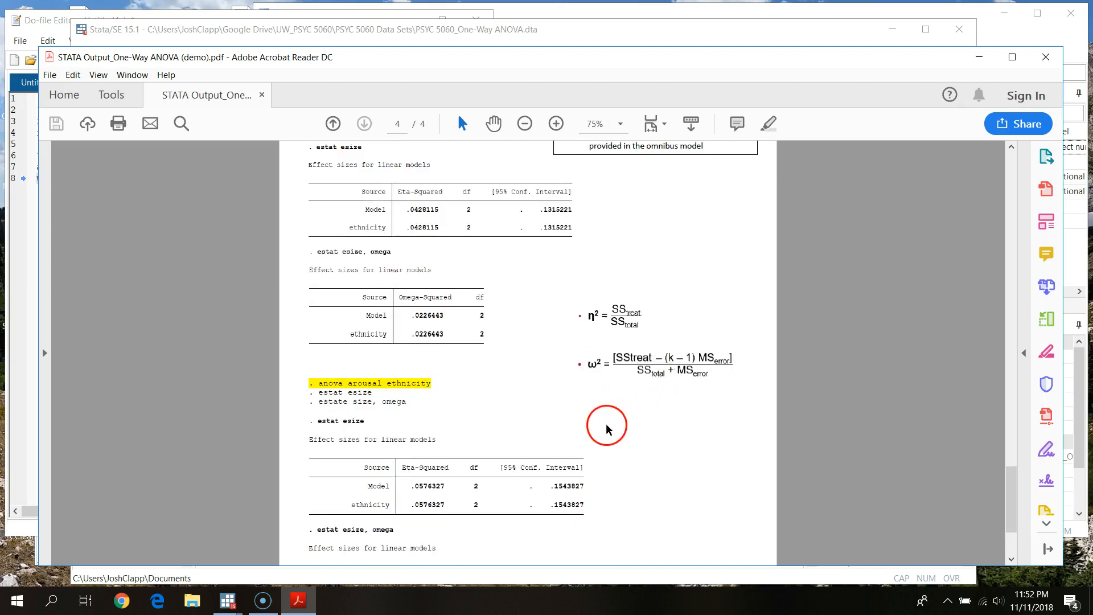
{"action": "left_click", "coordinate": [245, 32]}
{"action": "scroll", "coordinate": [477, 406], "scroll_direction": "up", "scroll_amount": 1}
{"action": "scroll", "coordinate": [479, 404], "scroll_direction": "down", "scroll_amount": 1}
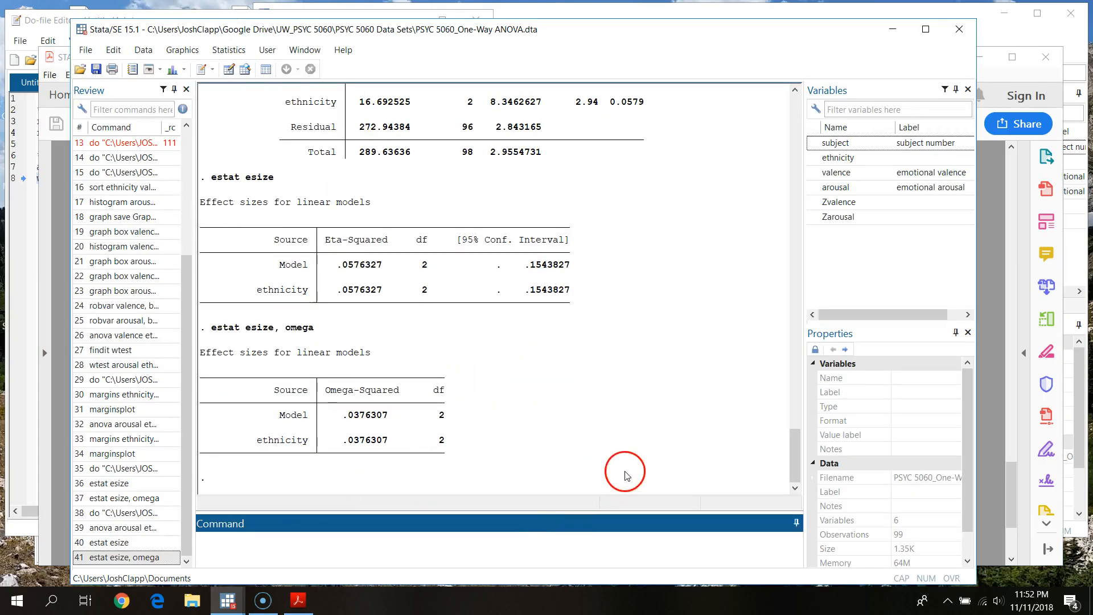
{"action": "left_click", "coordinate": [20, 276]}
{"action": "left_click", "coordinate": [726, 410]}
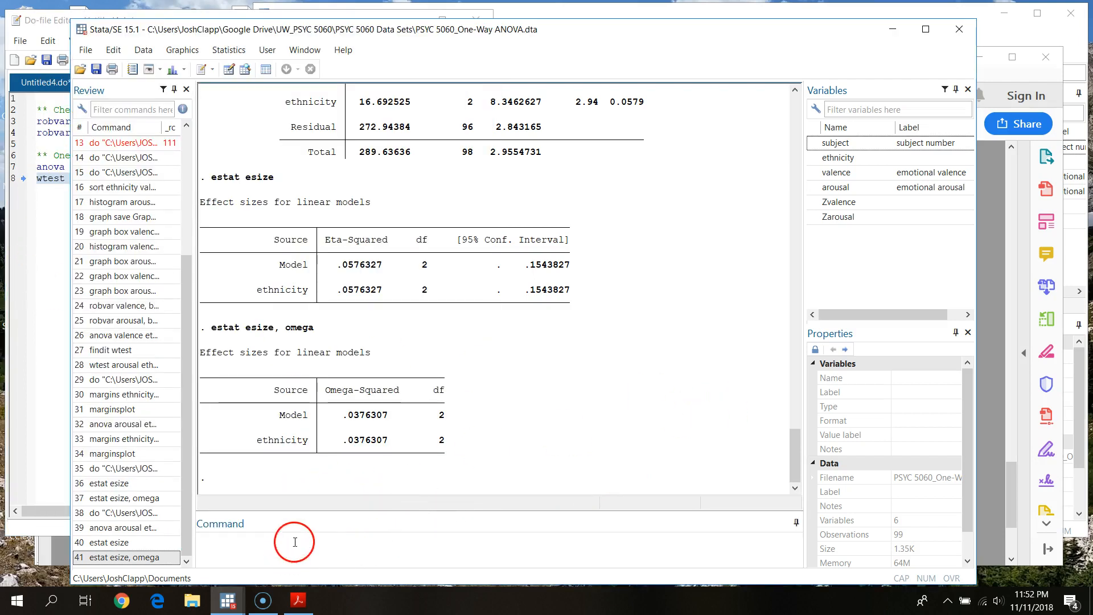
{"action": "left_click", "coordinate": [318, 539]}
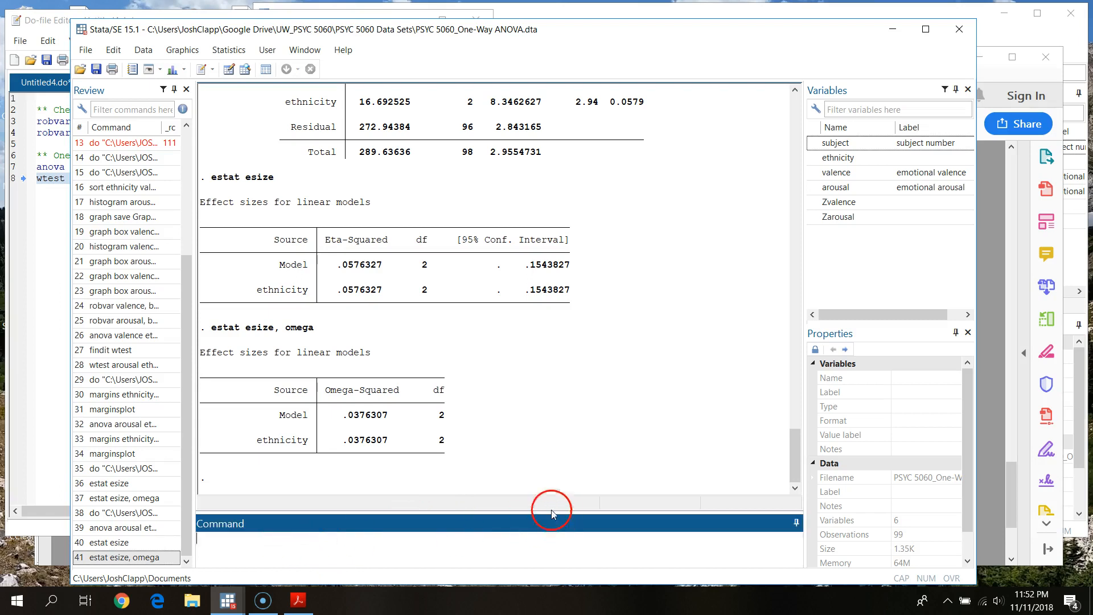